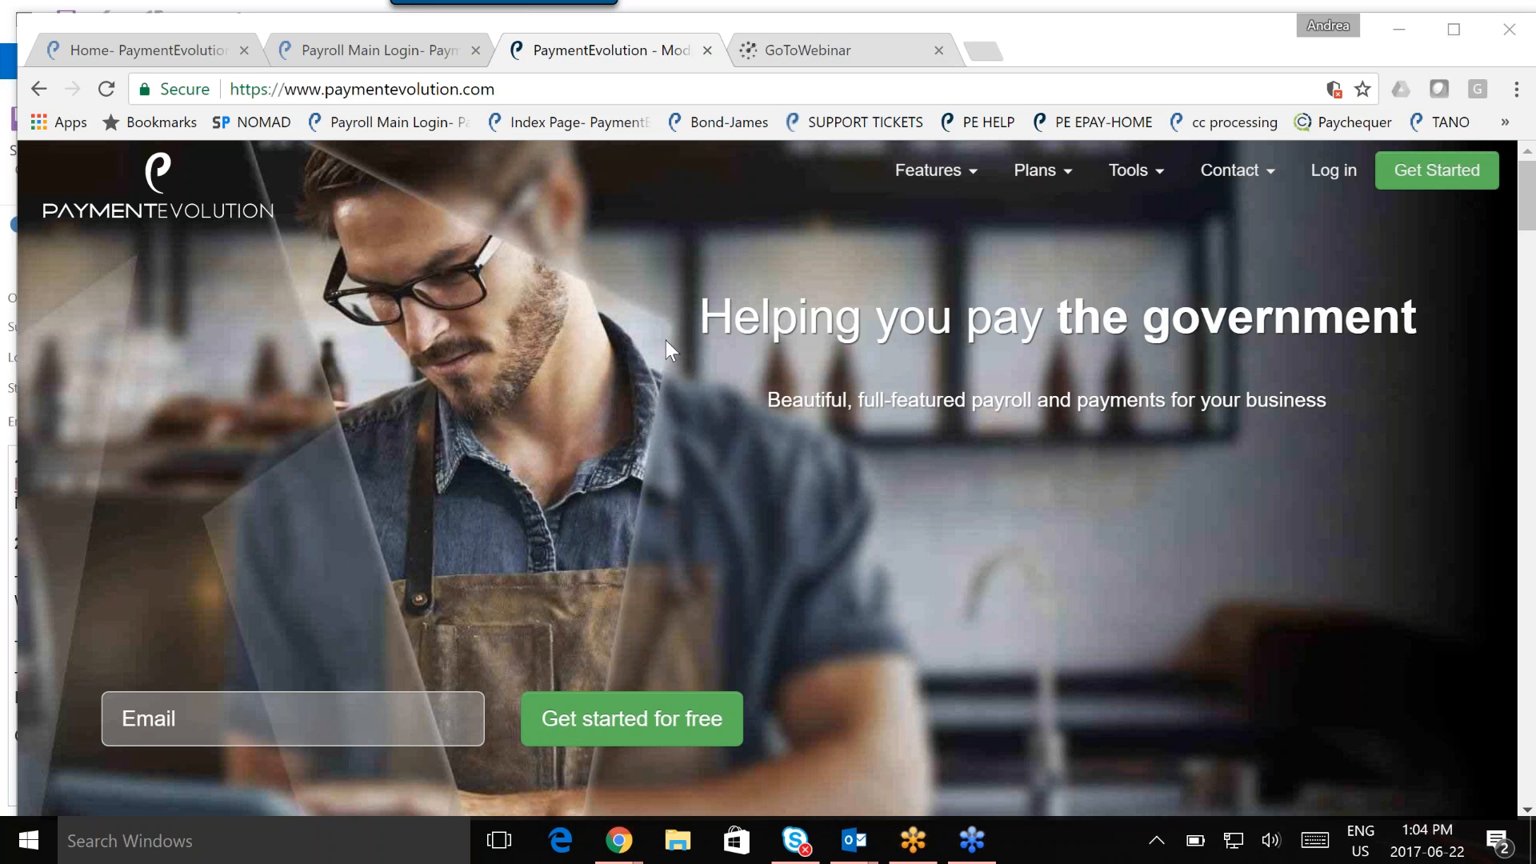
Open the ePay direct deposit page from the PaymentEvolution homepage
{"action": "scroll", "coordinate": [666, 339], "scroll_direction": "down", "scroll_amount": 15}
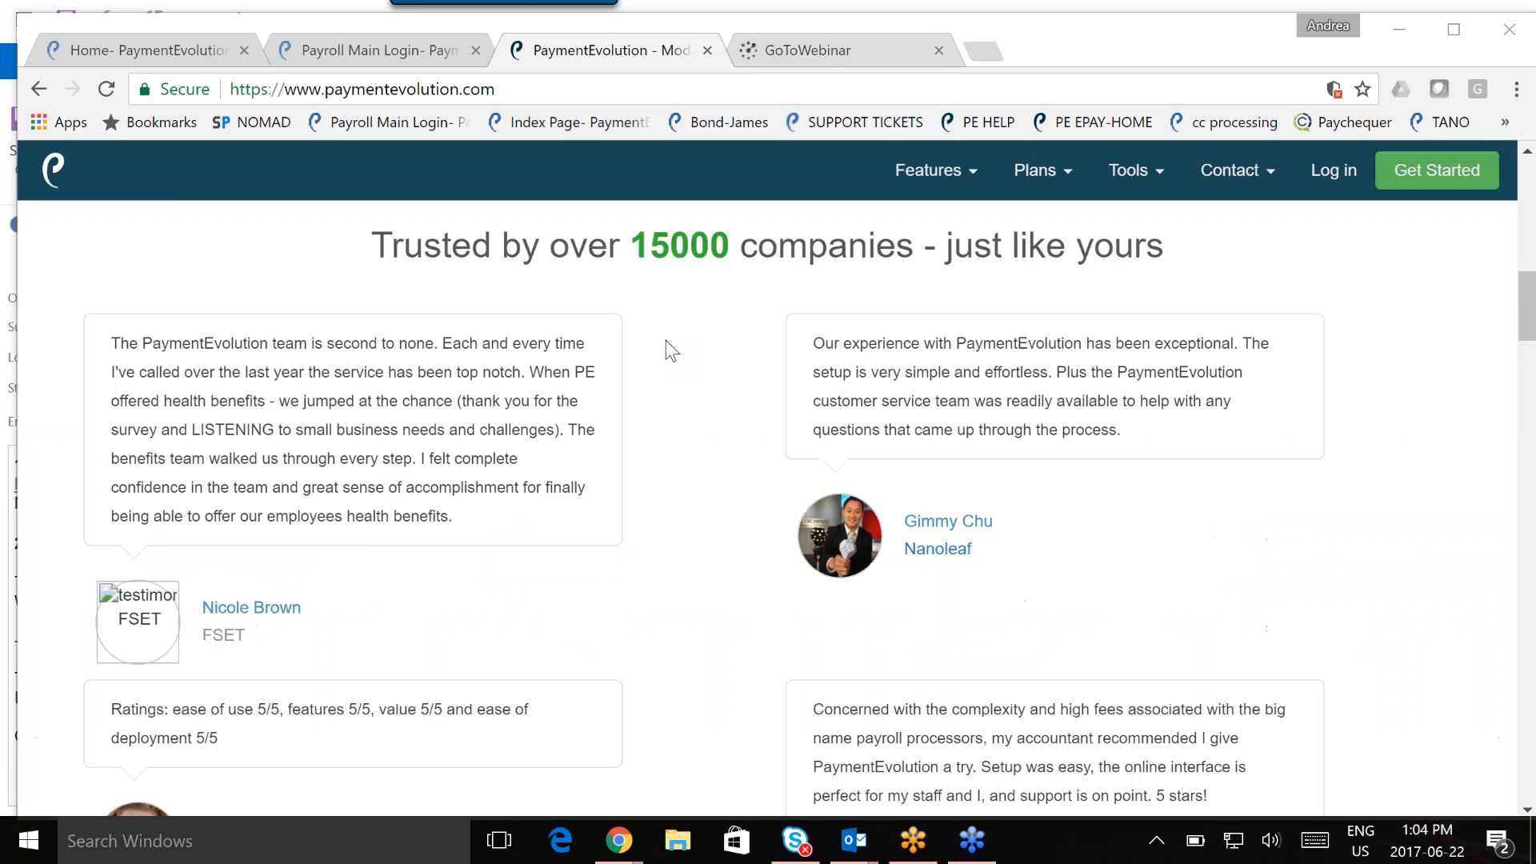
{"action": "scroll", "coordinate": [698, 340], "scroll_direction": "down", "scroll_amount": 10}
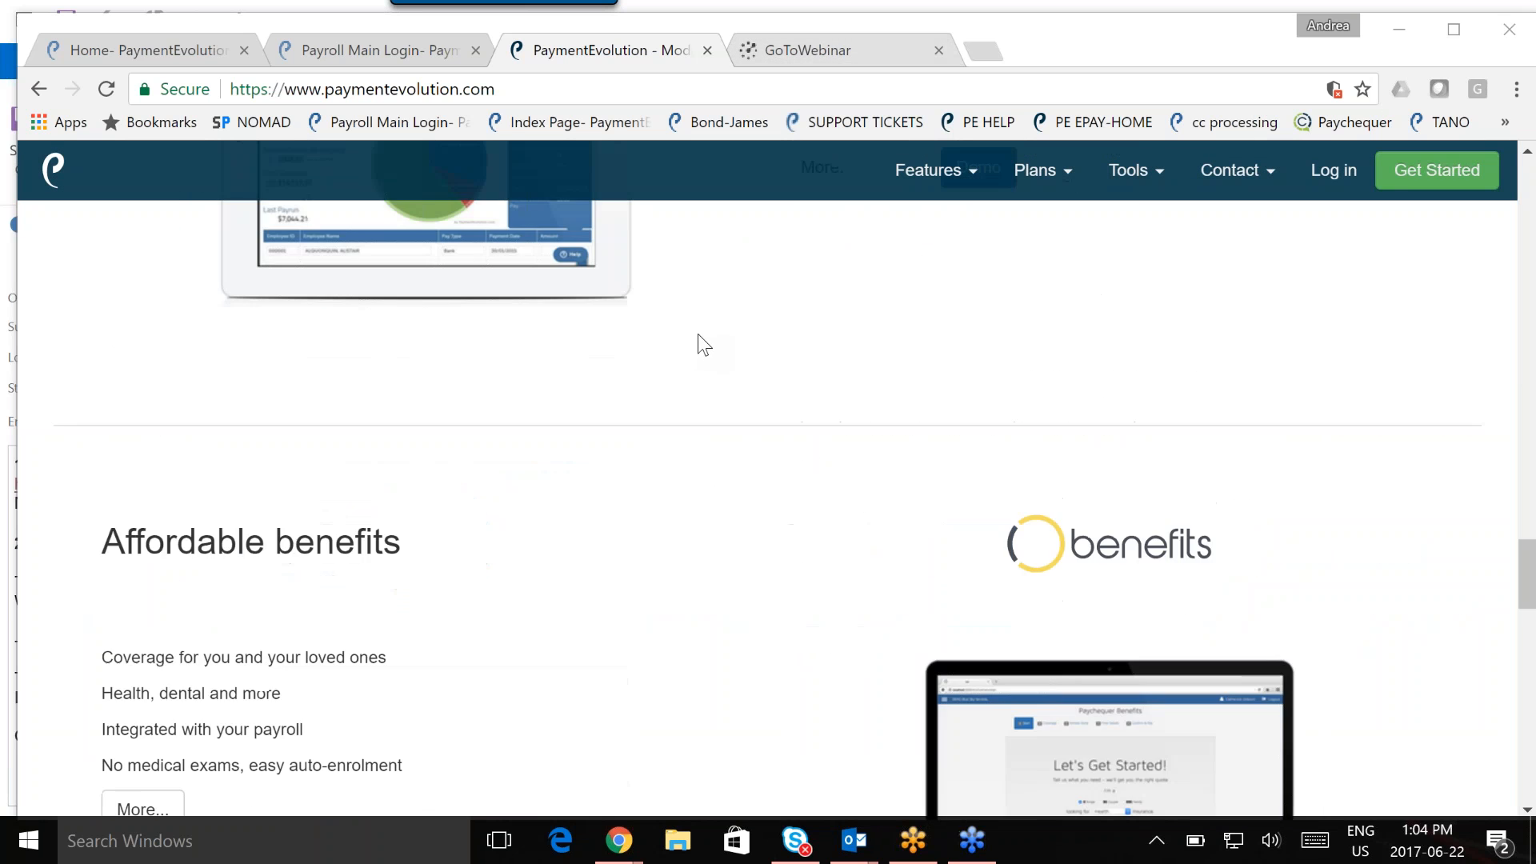
{"action": "scroll", "coordinate": [699, 333], "scroll_direction": "down", "scroll_amount": 8}
{"action": "scroll", "coordinate": [707, 341], "scroll_direction": "down", "scroll_amount": 1}
{"action": "left_click", "coordinate": [928, 610]}
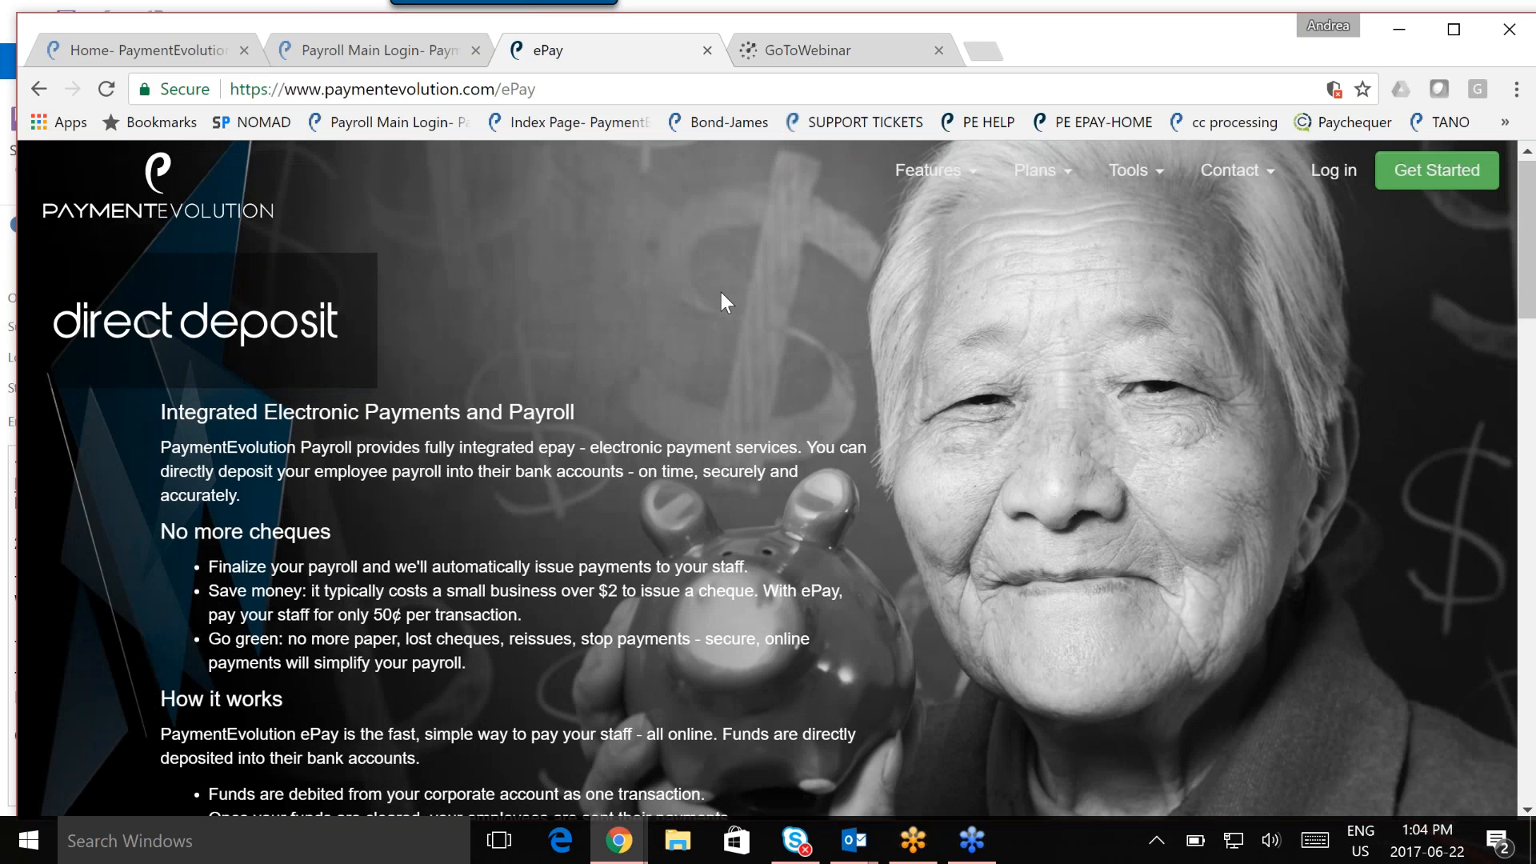
Examine the direct deposit page's explanation of how ePay works, its fee table and the ePay application download
{"action": "scroll", "coordinate": [721, 293], "scroll_direction": "down", "scroll_amount": 2}
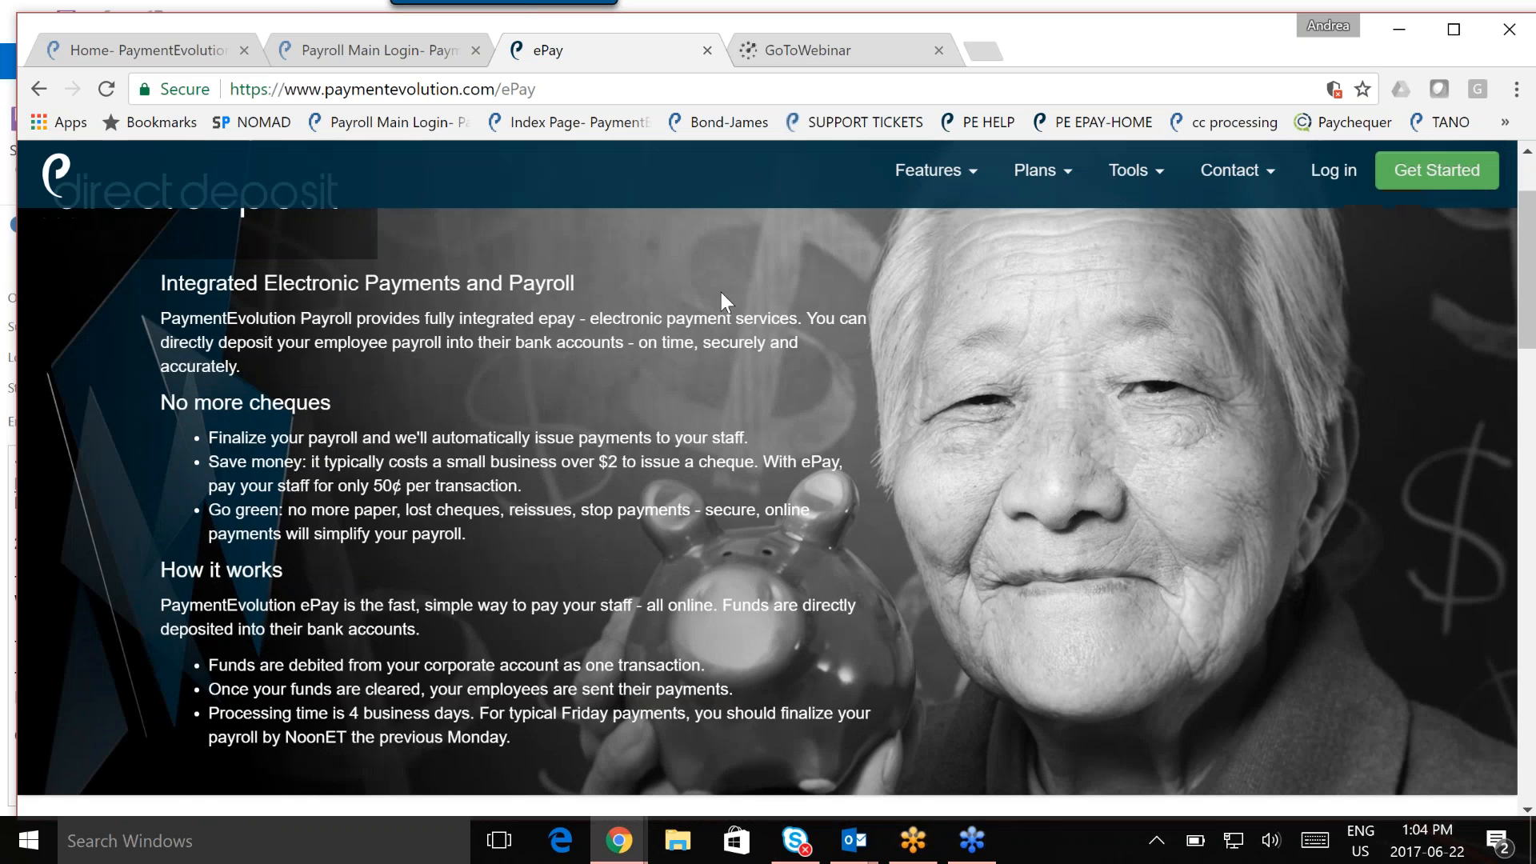
{"action": "scroll", "coordinate": [722, 298], "scroll_direction": "down", "scroll_amount": 7}
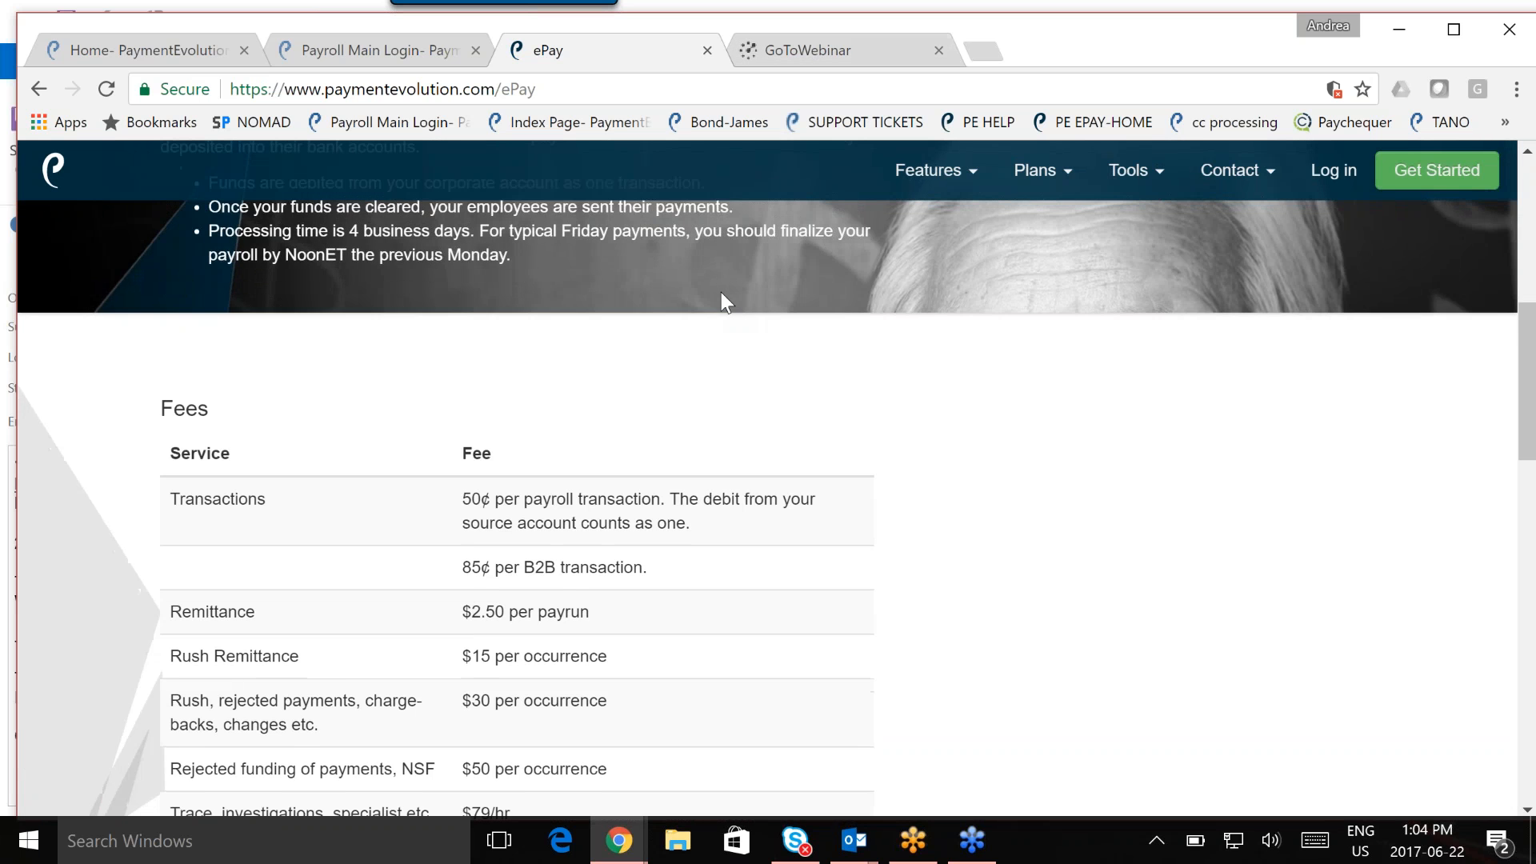
{"action": "scroll", "coordinate": [722, 292], "scroll_direction": "down", "scroll_amount": 1}
{"action": "scroll", "coordinate": [722, 293], "scroll_direction": "up", "scroll_amount": 3}
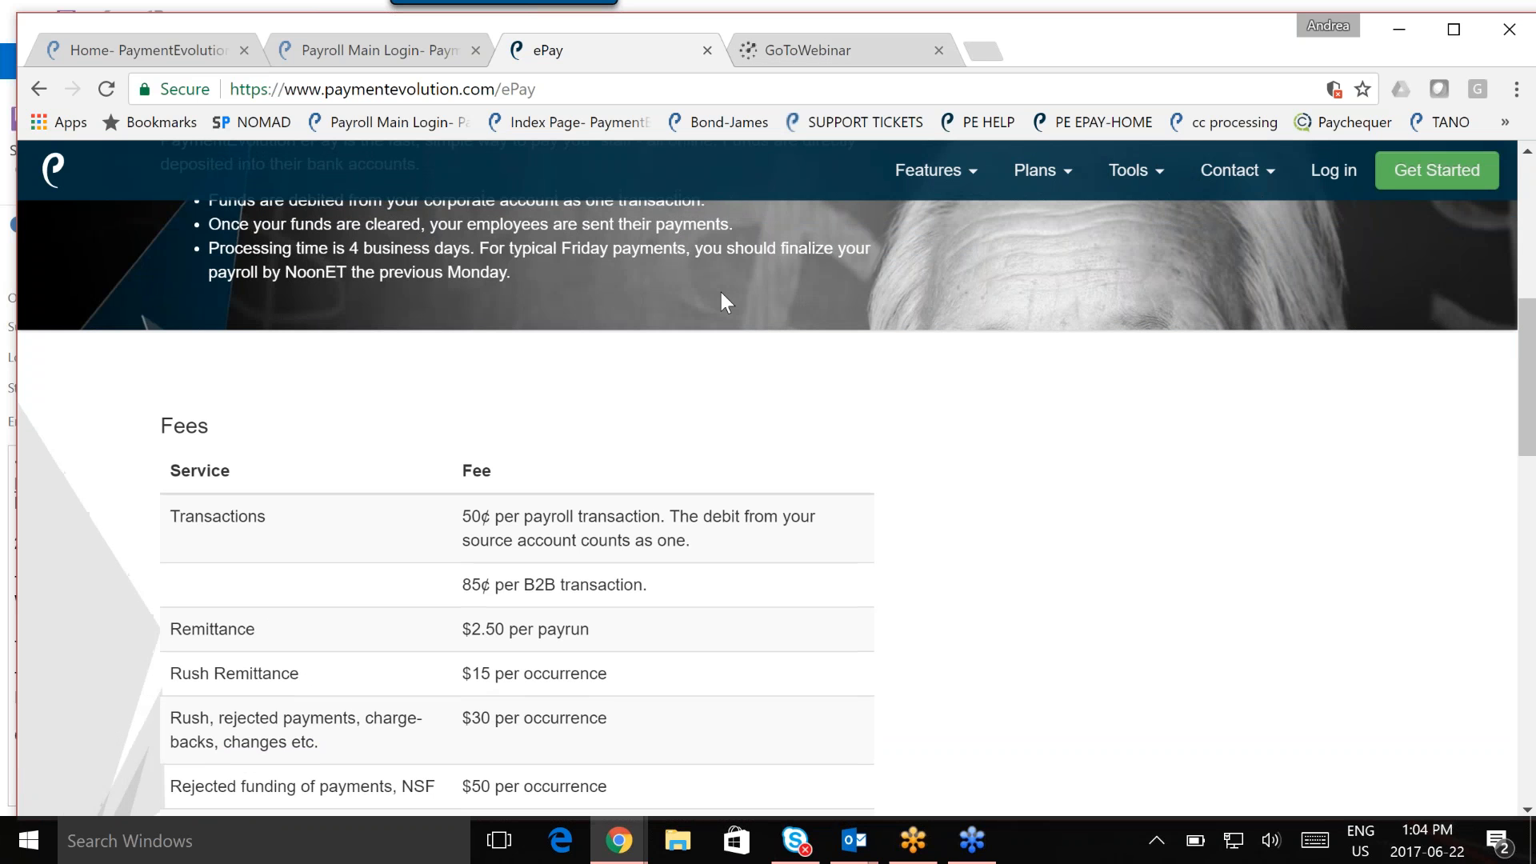
{"action": "scroll", "coordinate": [722, 303], "scroll_direction": "up", "scroll_amount": 2}
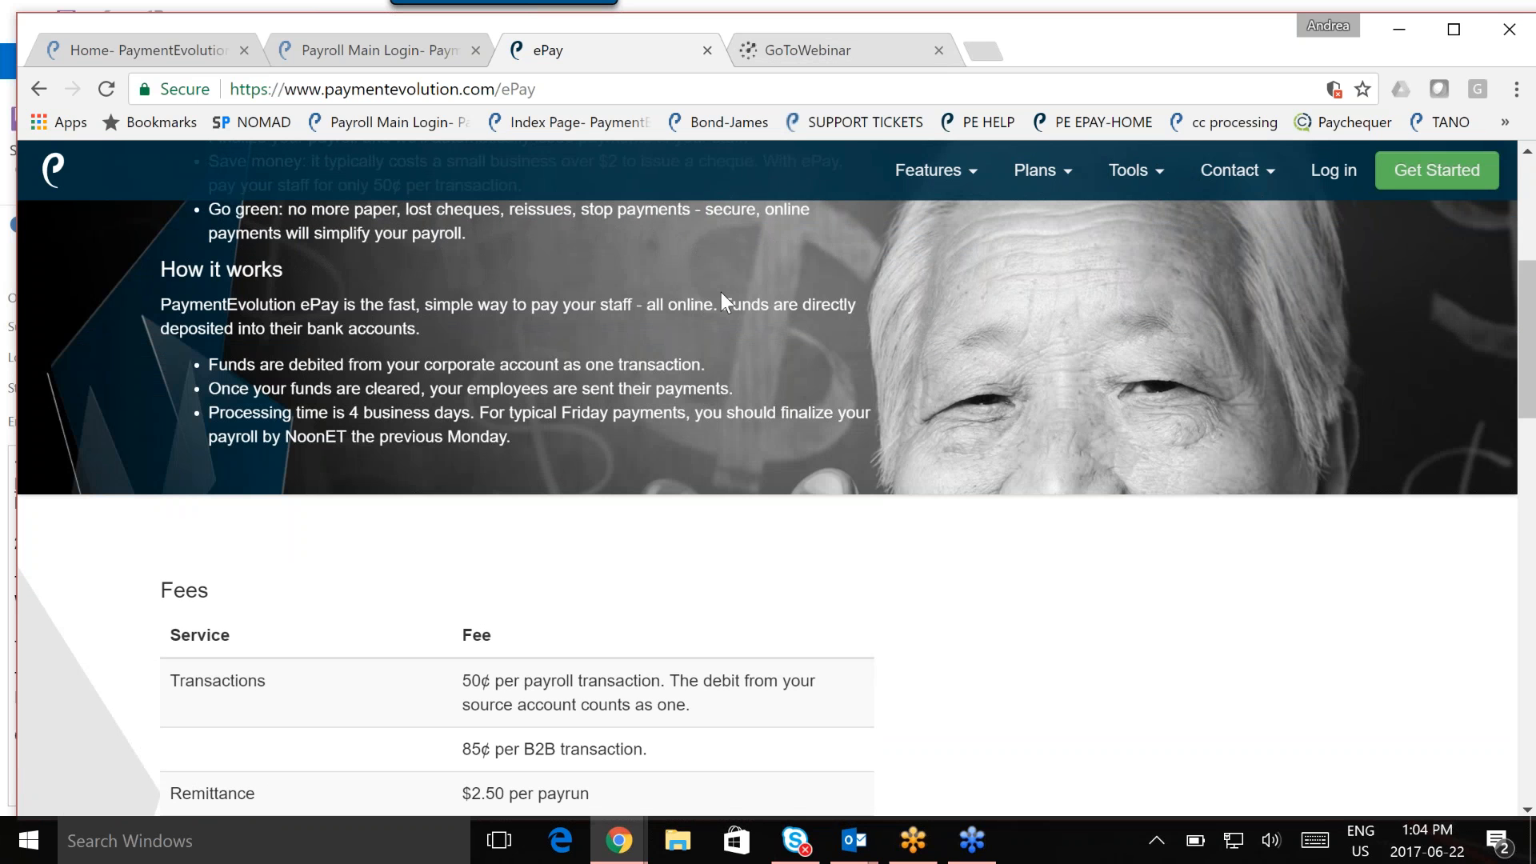
{"action": "scroll", "coordinate": [722, 294], "scroll_direction": "up", "scroll_amount": 4}
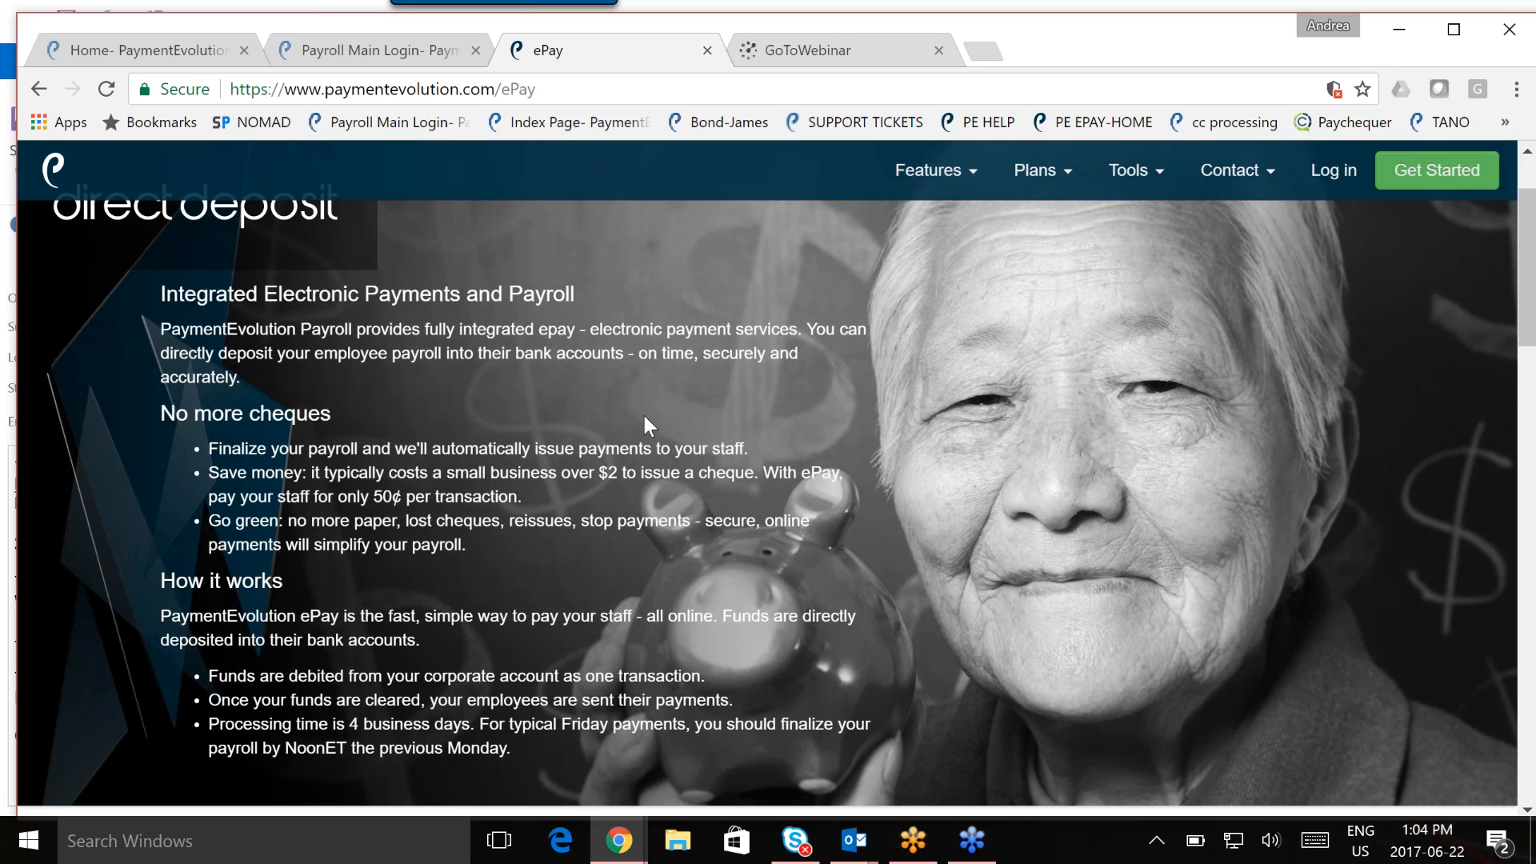
{"action": "scroll", "coordinate": [644, 417], "scroll_direction": "down", "scroll_amount": 7}
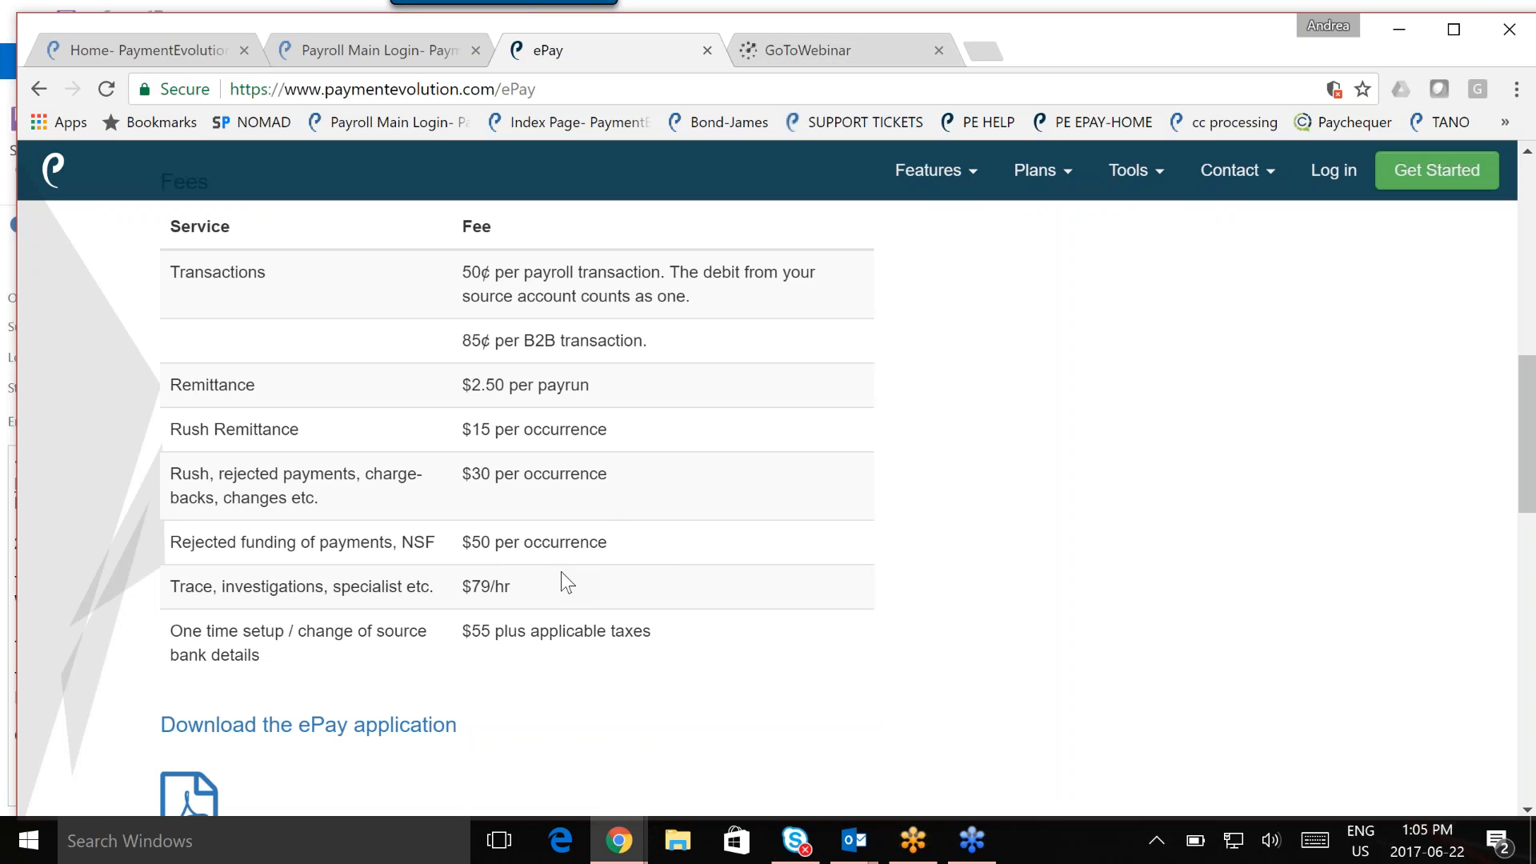
{"action": "scroll", "coordinate": [566, 581], "scroll_direction": "down", "scroll_amount": 1}
{"action": "scroll", "coordinate": [566, 581], "scroll_direction": "down", "scroll_amount": 3}
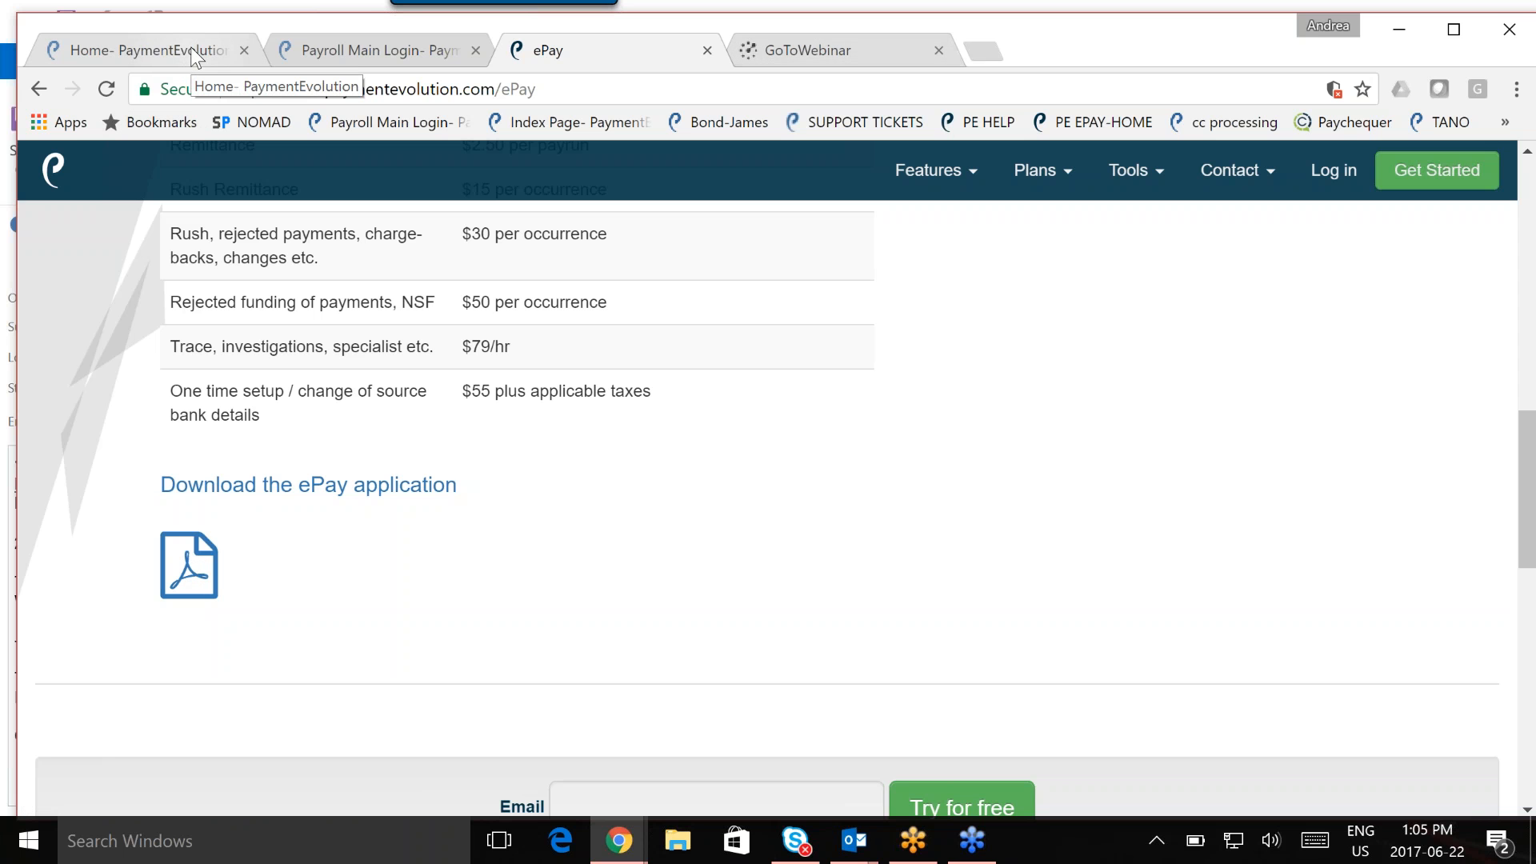
Log in to the payroll site and enter the Blue Sky Services company
{"action": "left_click", "coordinate": [357, 50]}
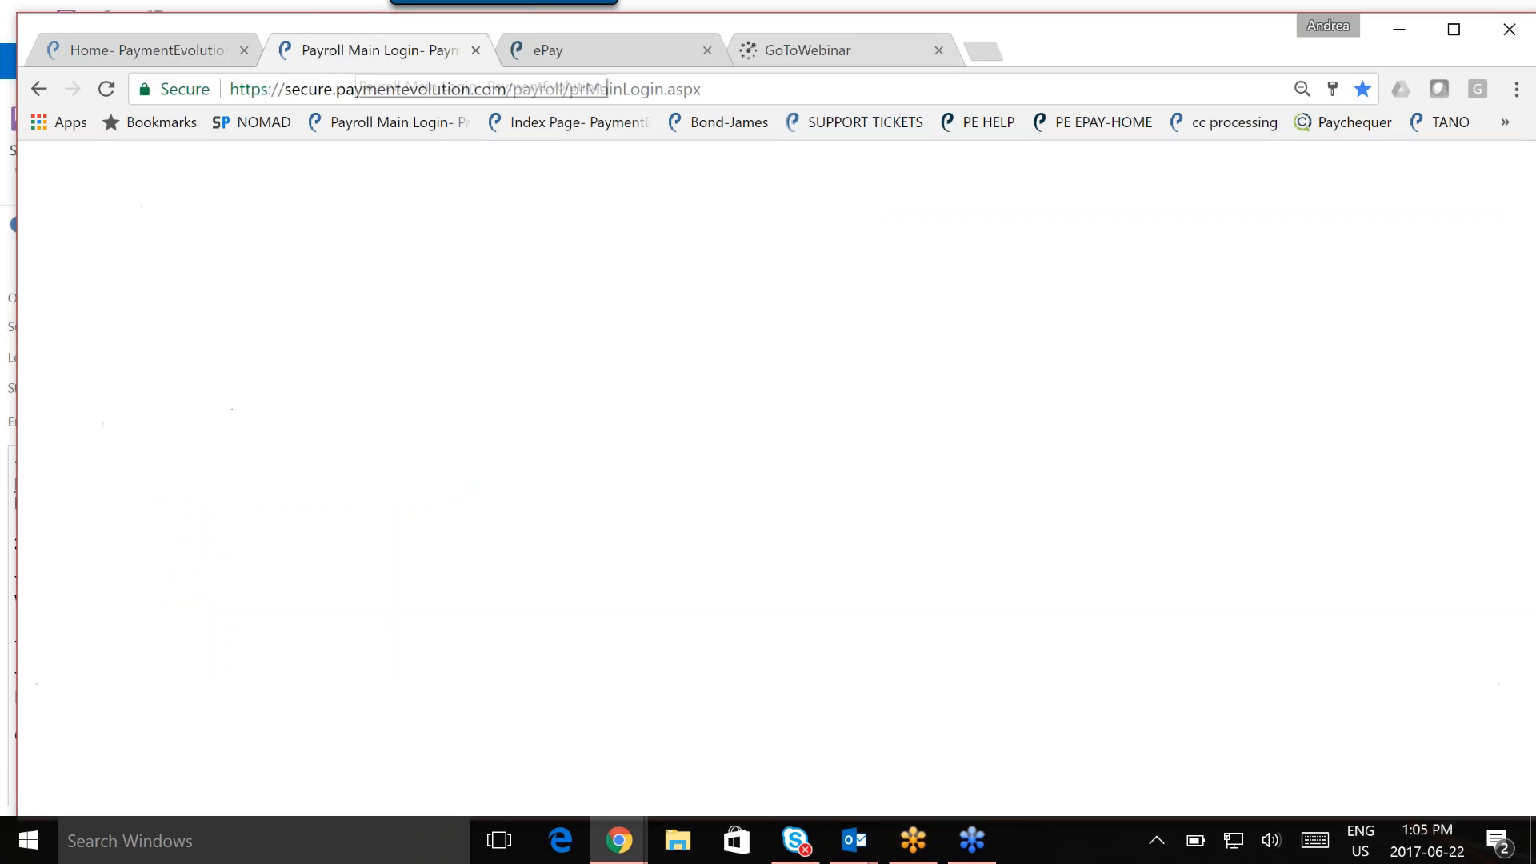
{"action": "left_click", "coordinate": [532, 528]}
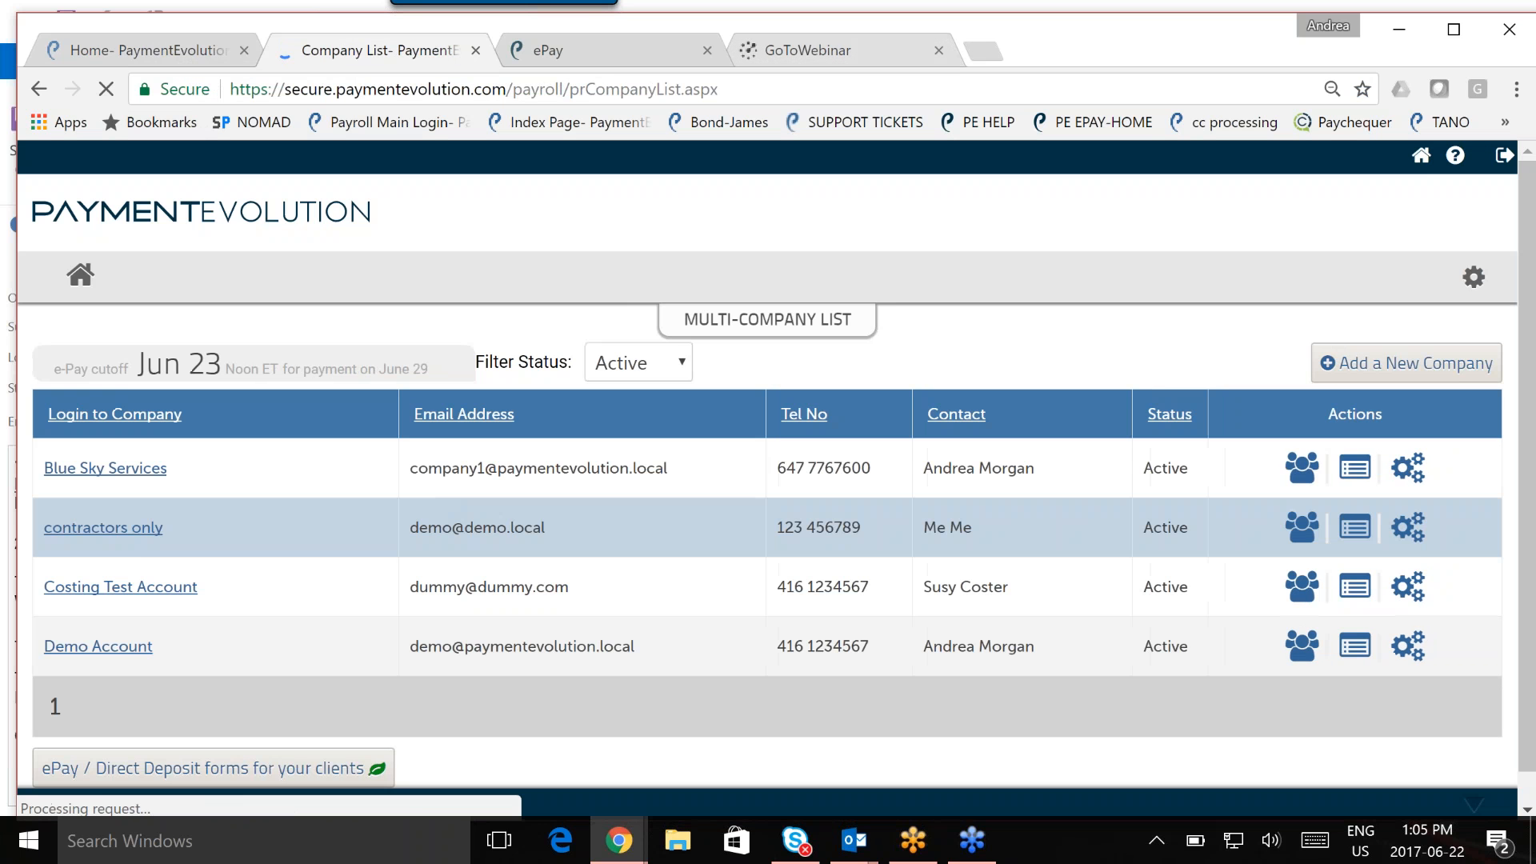
{"action": "left_click", "coordinate": [205, 477]}
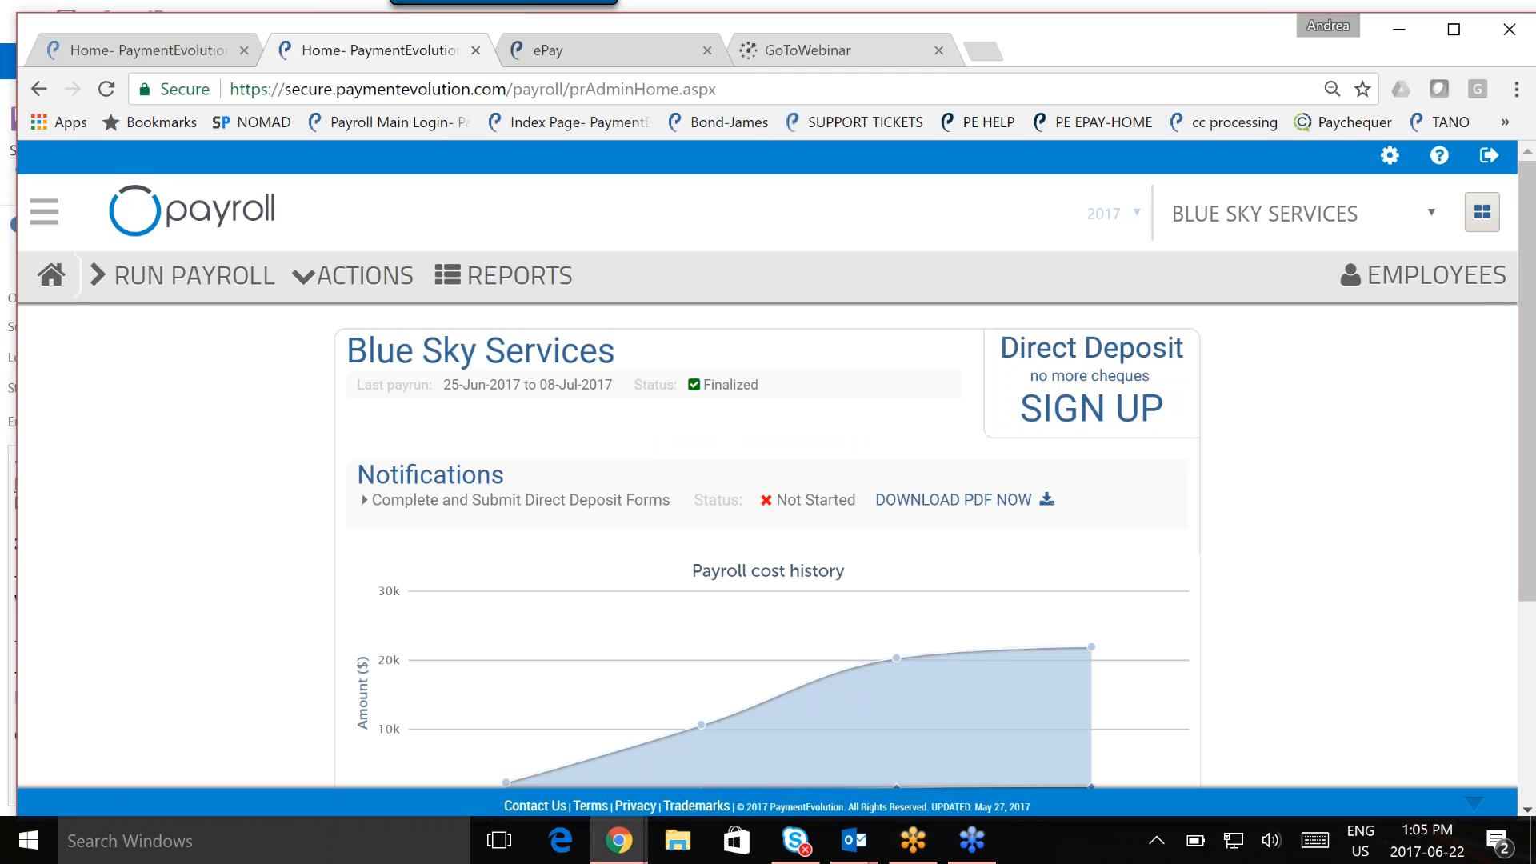
View the Direct Deposit sign-up information for Blue Sky Services, then close it
{"action": "left_click", "coordinate": [1136, 412]}
{"action": "left_click", "coordinate": [1092, 408]}
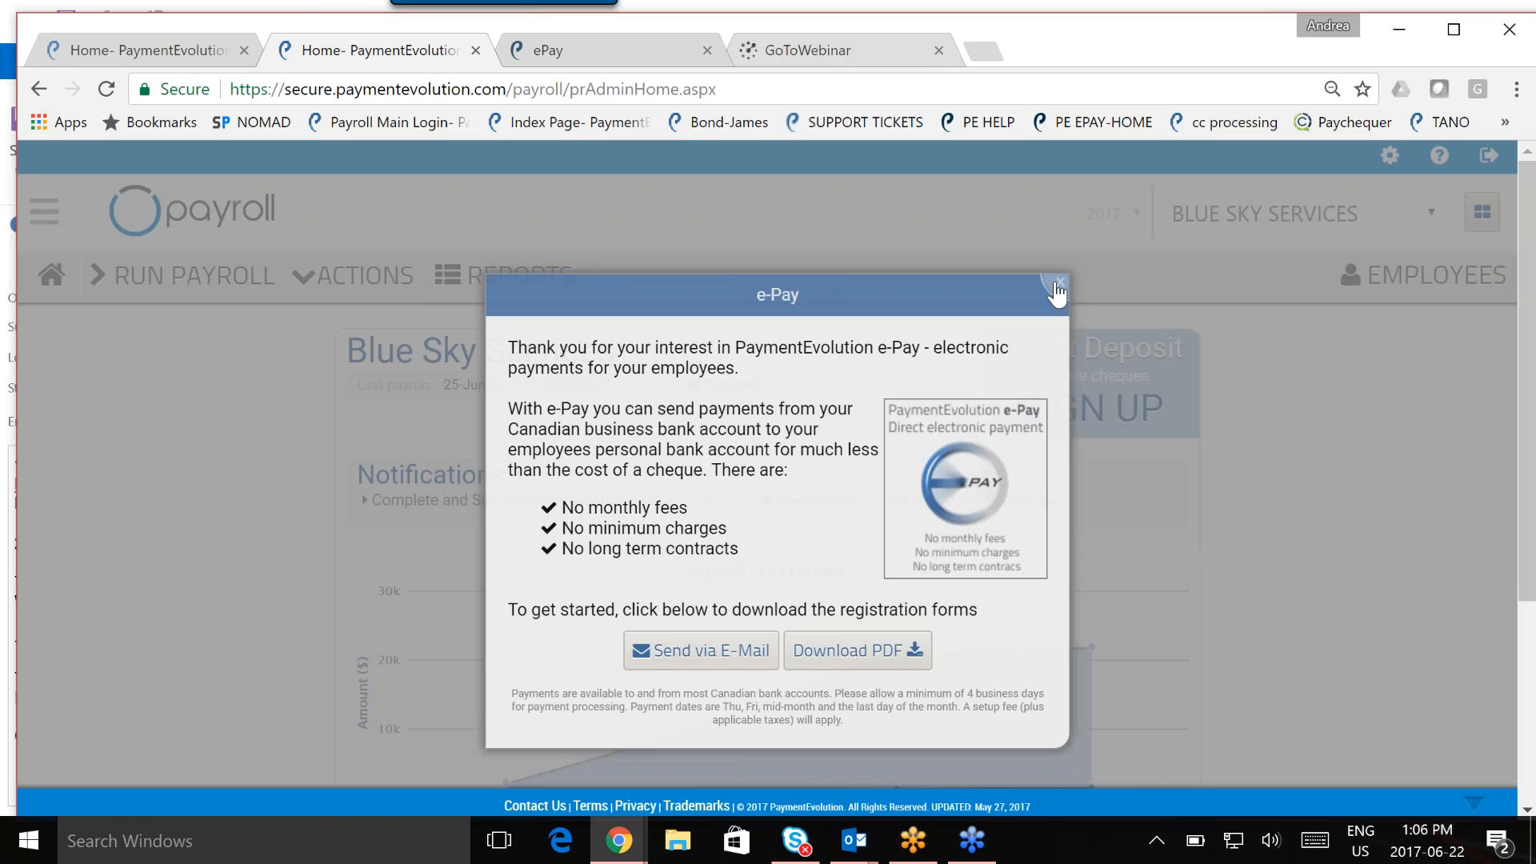
{"action": "left_click", "coordinate": [1163, 357]}
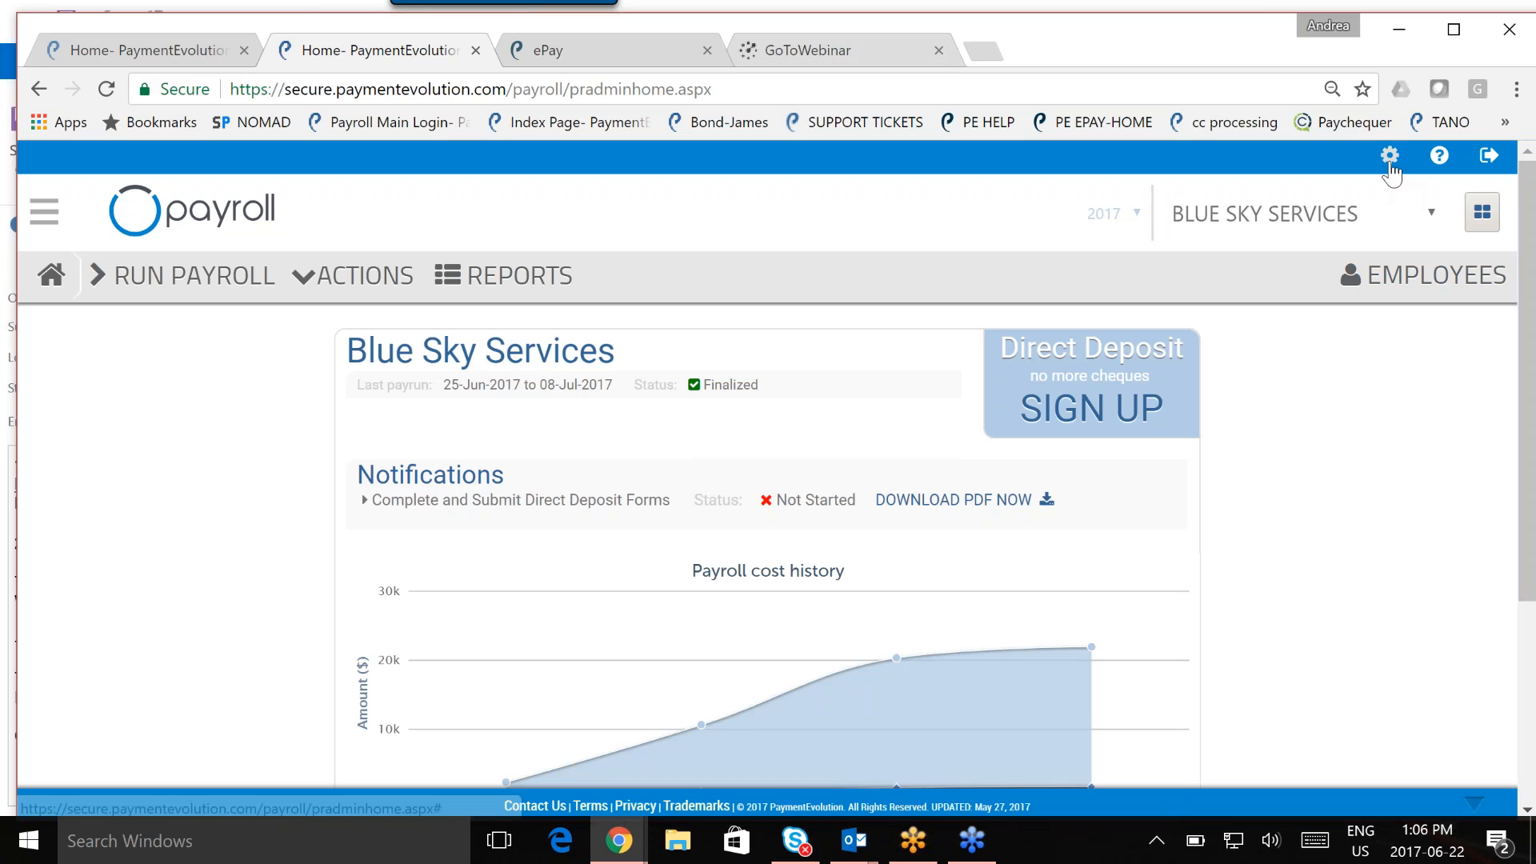
Open the Payroll Options of Blue Sky Services and review the system options, including the default payment type
{"action": "left_click", "coordinate": [1390, 155]}
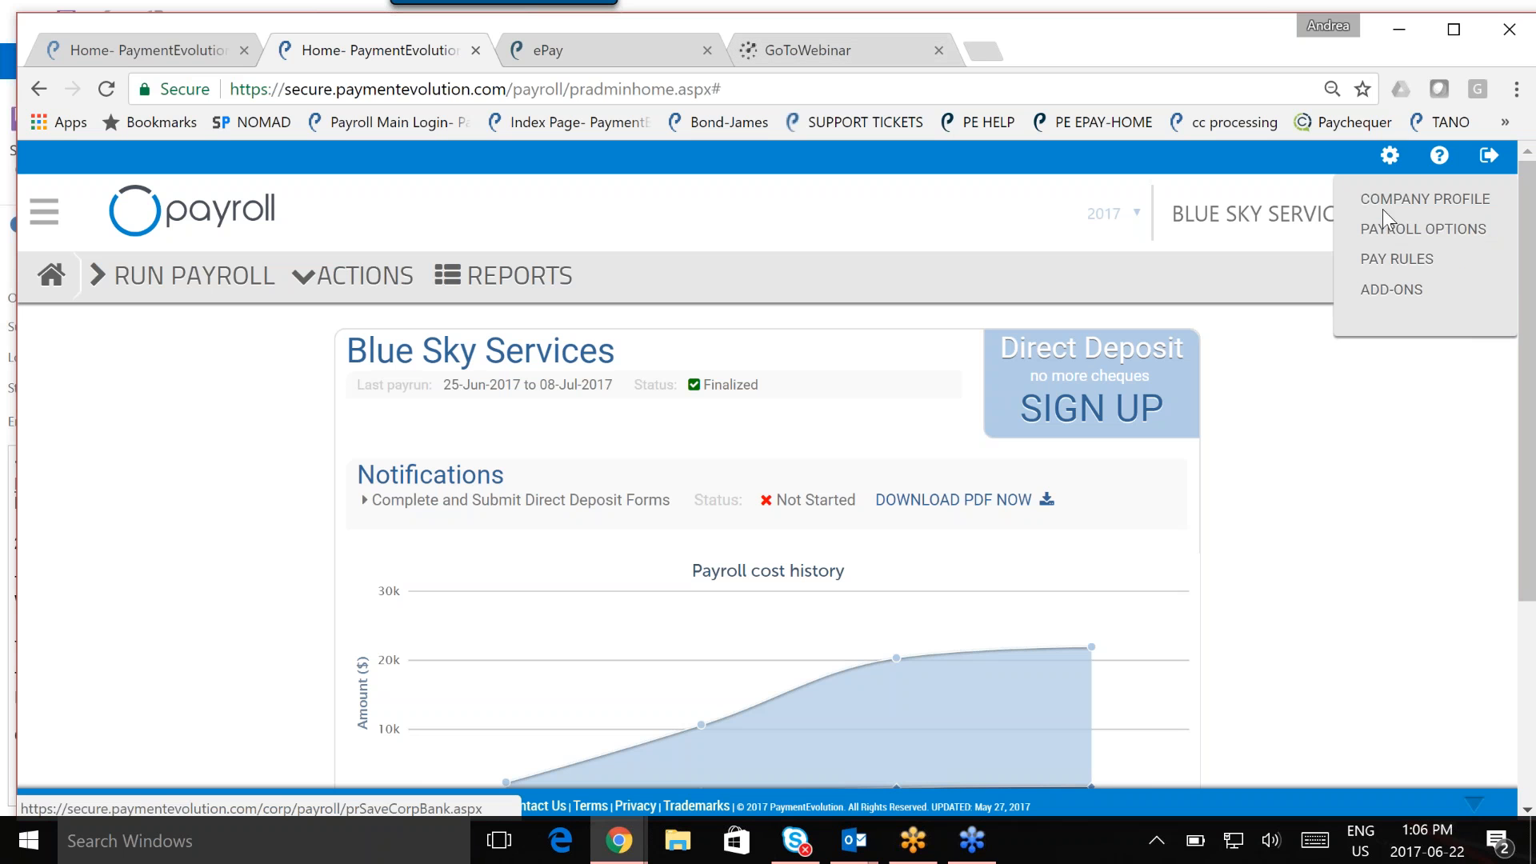
{"action": "left_click", "coordinate": [1460, 232]}
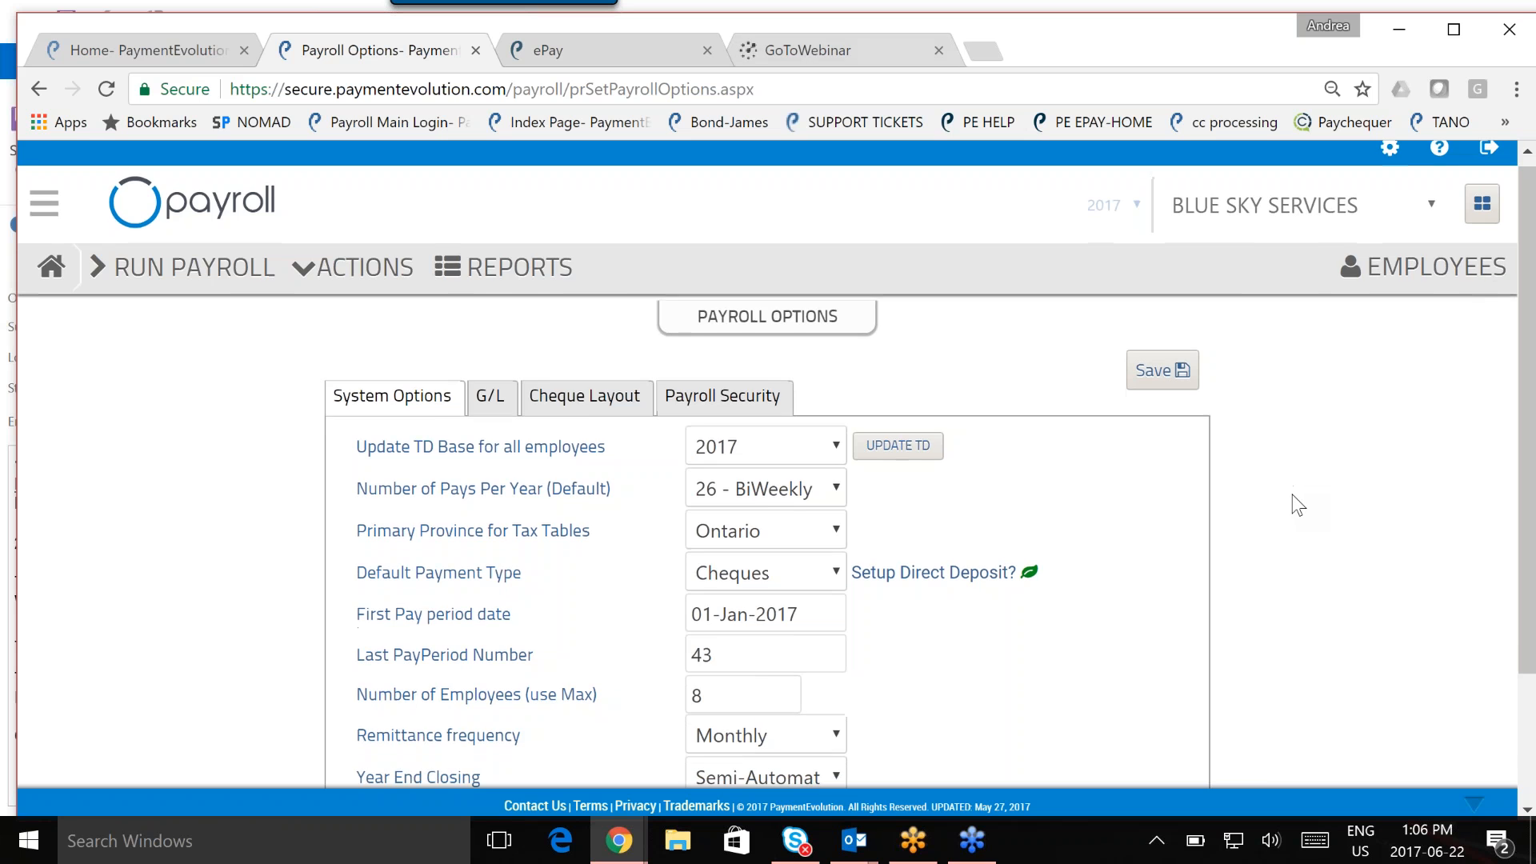
{"action": "scroll", "coordinate": [519, 408], "scroll_direction": "down", "scroll_amount": 2}
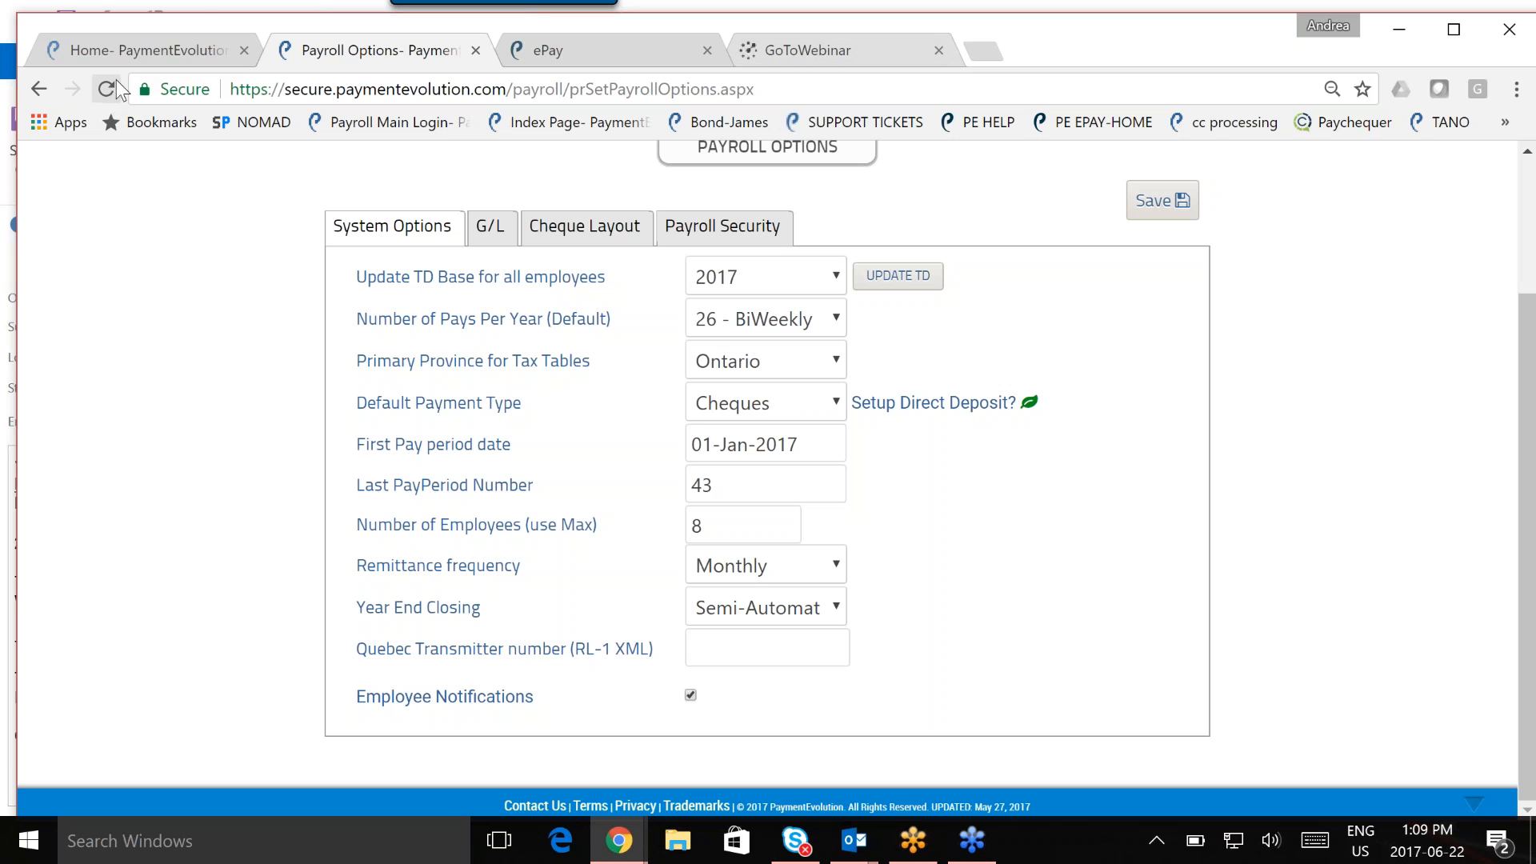
Switch to the JackBlack Inc. payroll, view its Pay Run History report and return to the company home page
{"action": "left_click", "coordinate": [128, 46]}
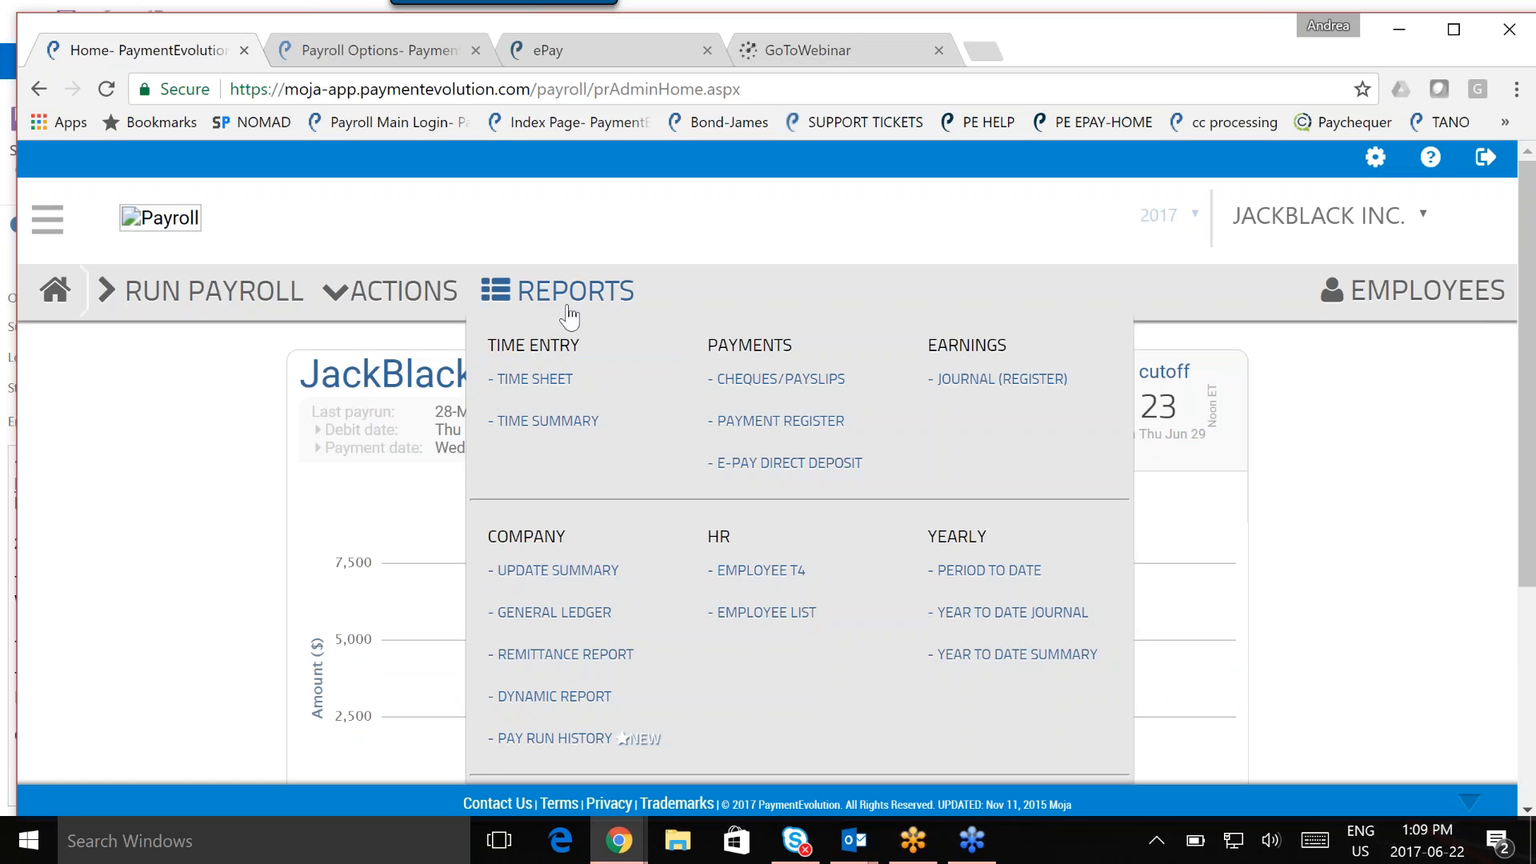
{"action": "left_click", "coordinate": [550, 304]}
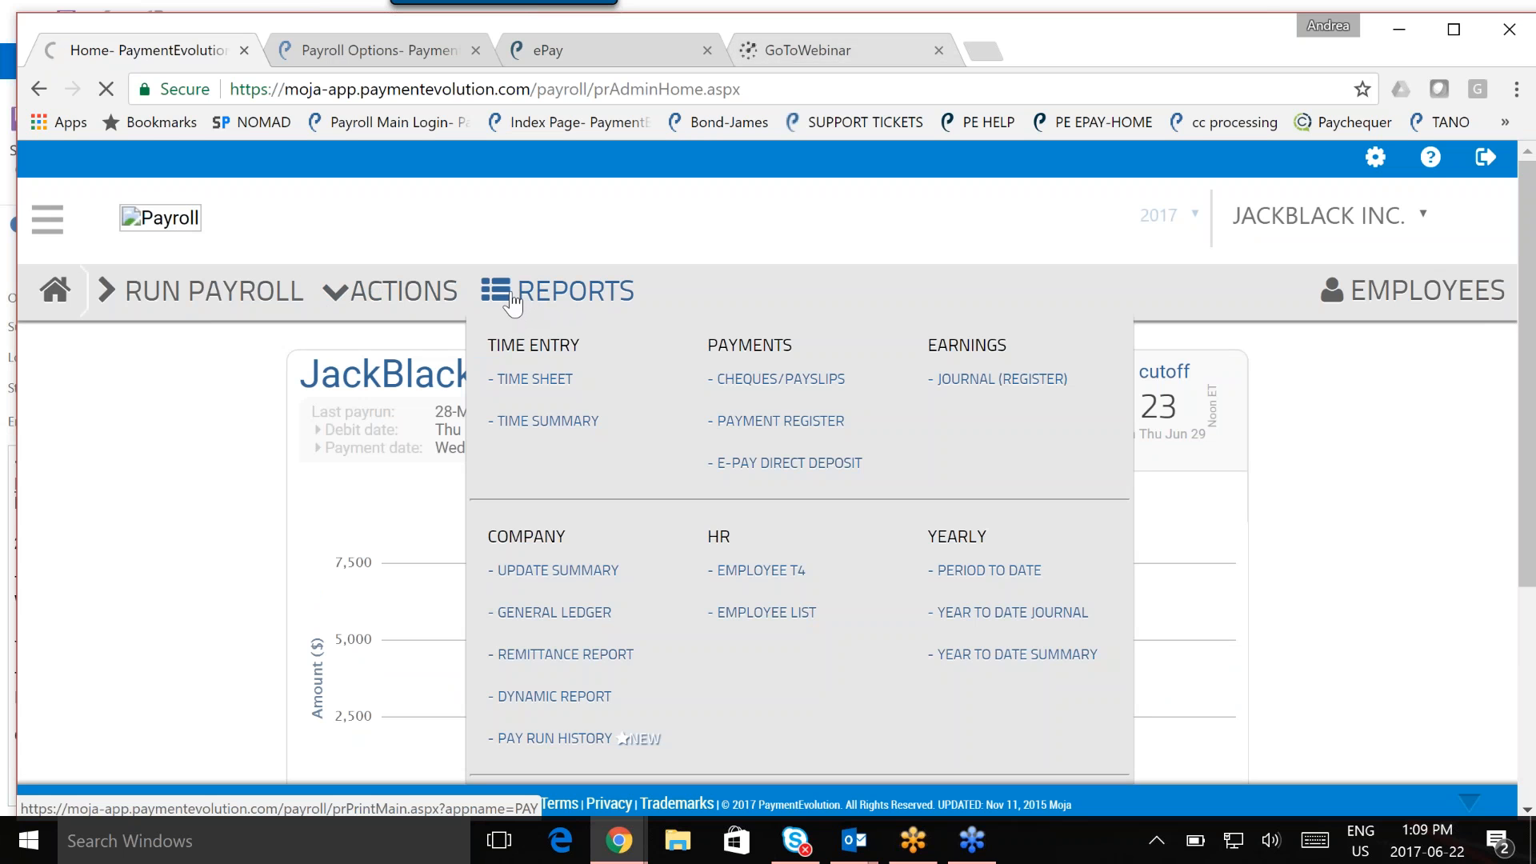
{"action": "left_click", "coordinate": [453, 304]}
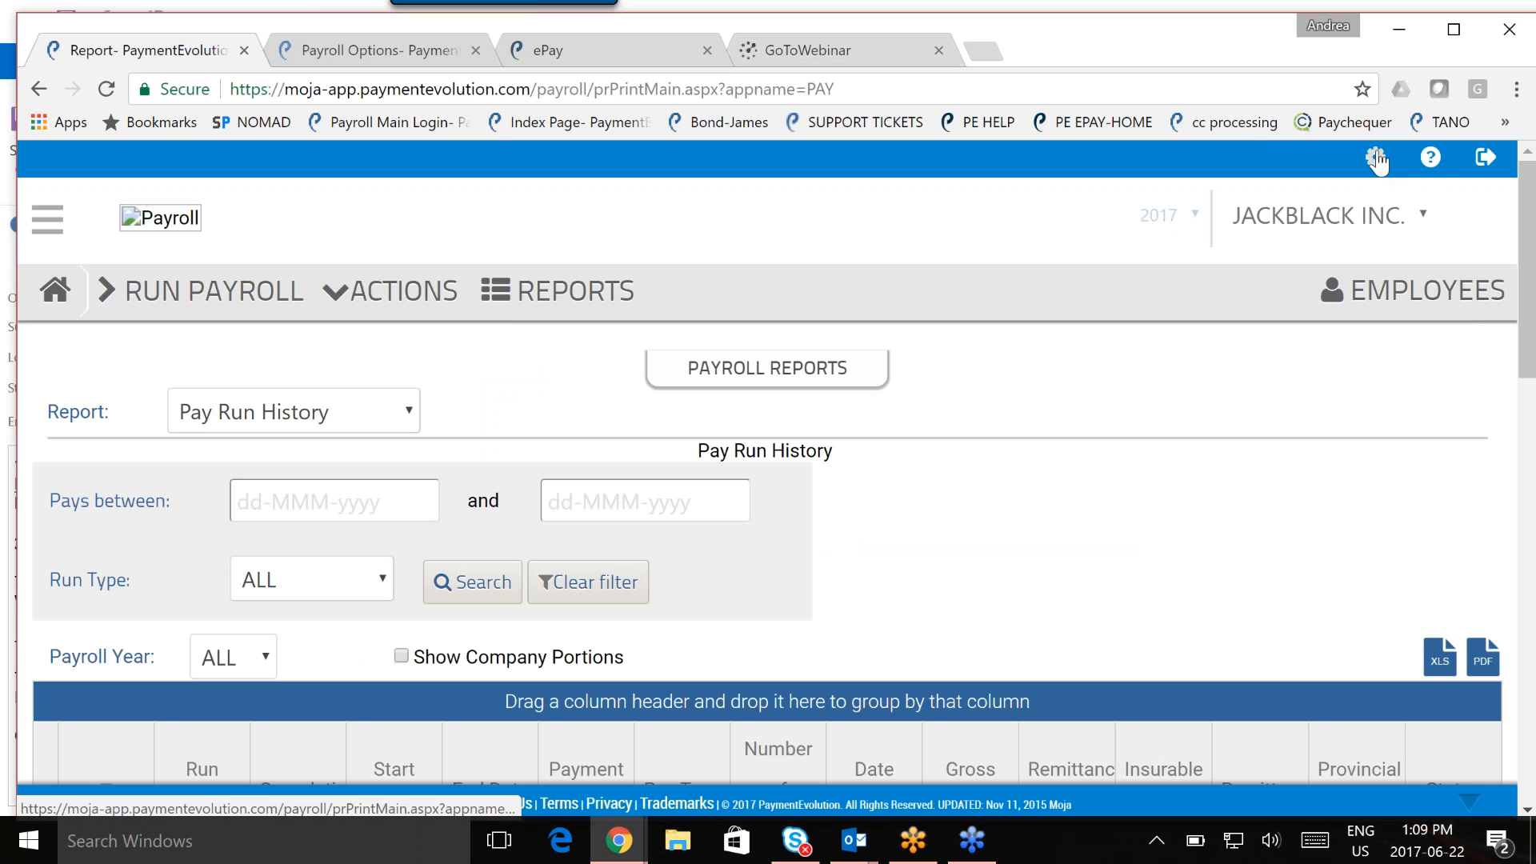
{"action": "left_click", "coordinate": [55, 290]}
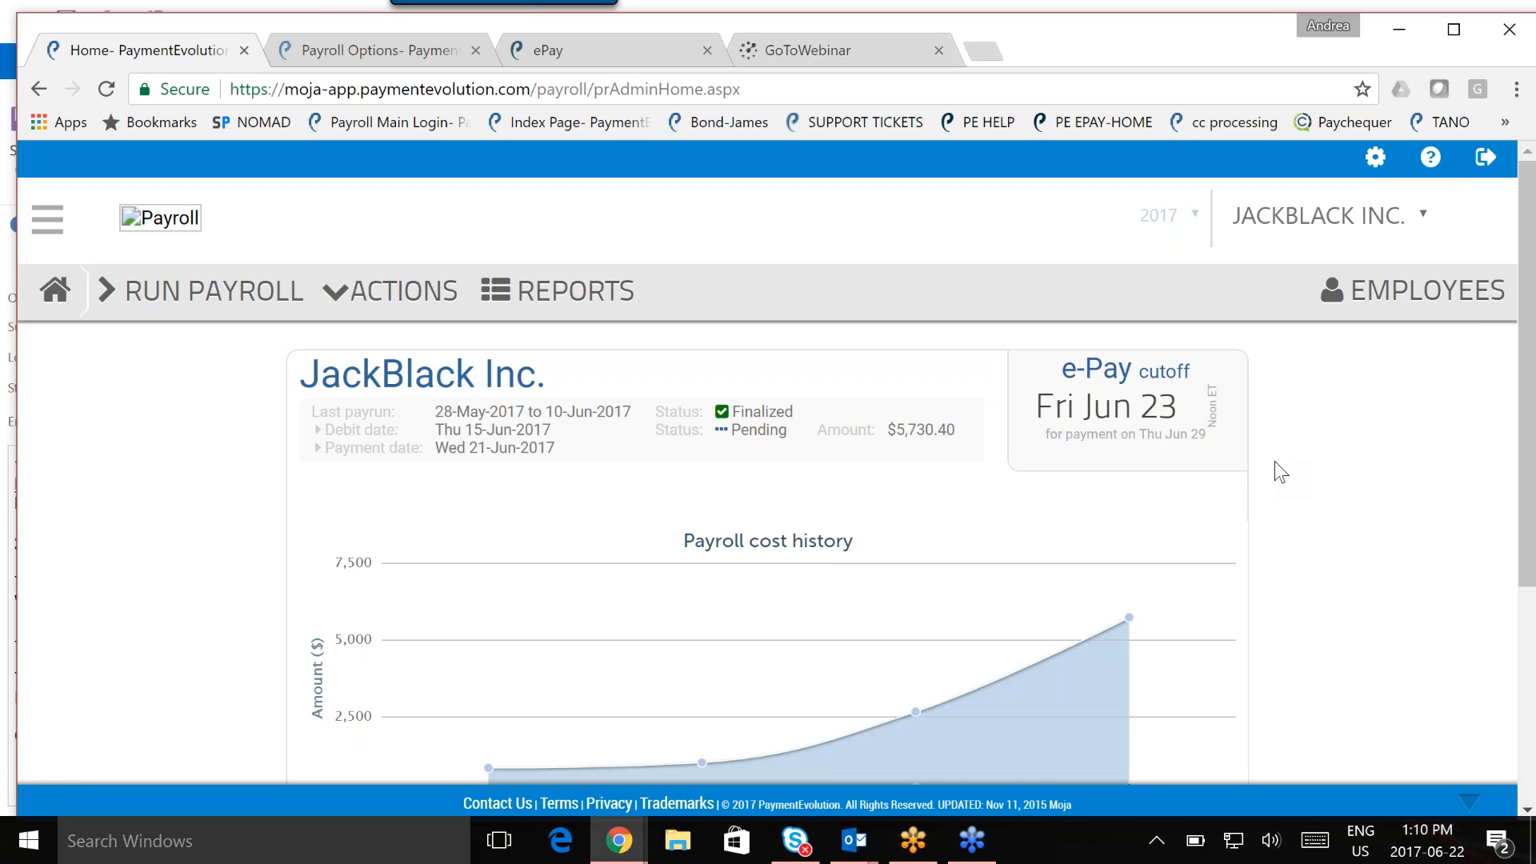
Check the next remittance due date on the JackBlack Inc. home page
{"action": "scroll", "coordinate": [1280, 472], "scroll_direction": "down", "scroll_amount": 4}
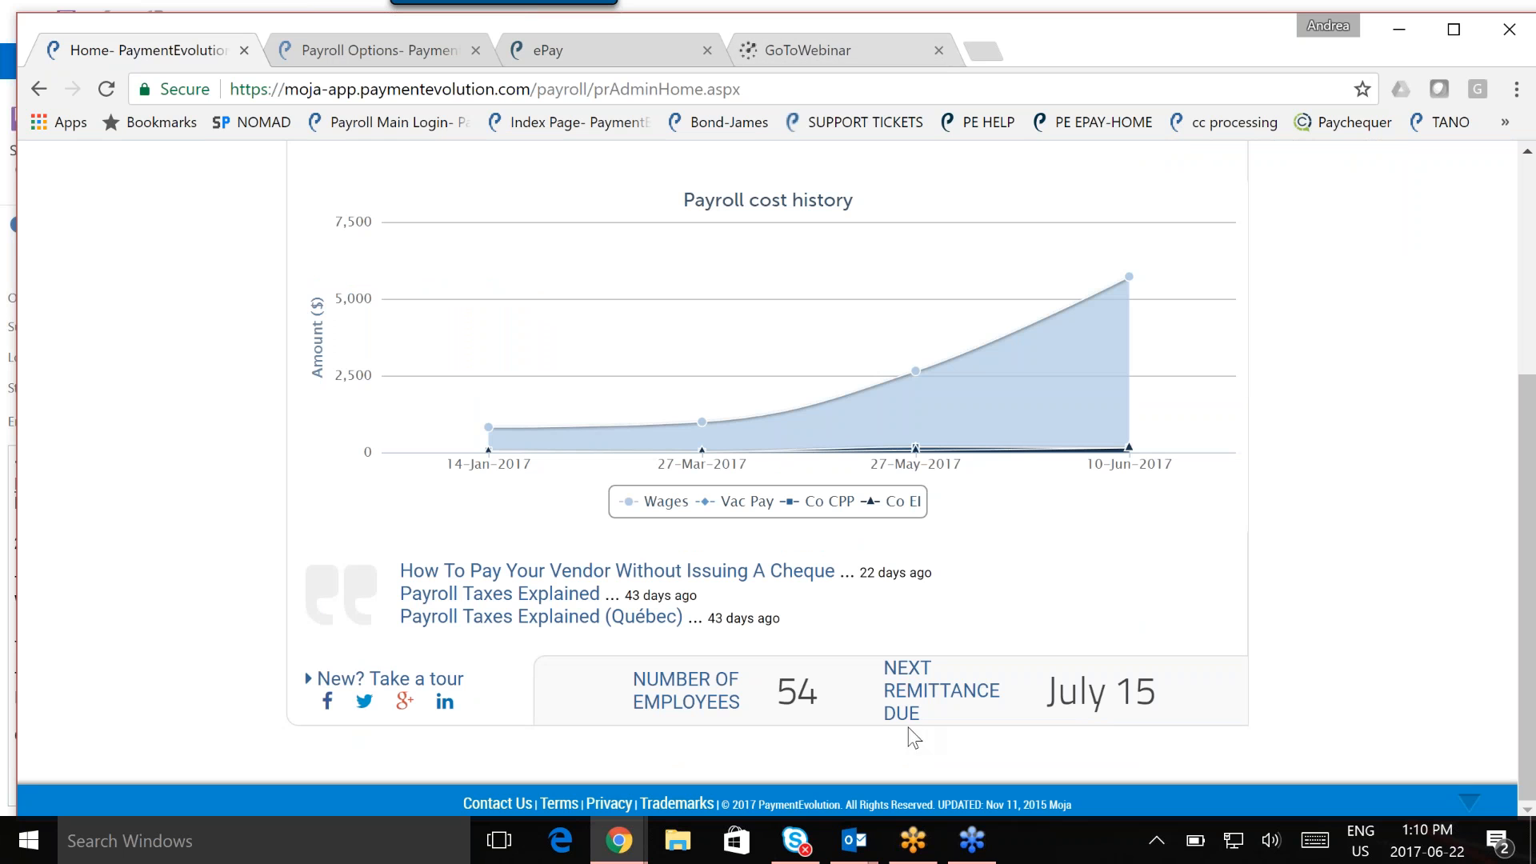
{"action": "left_click_drag", "start_coordinate": [883, 668], "coordinate": [1168, 696]}
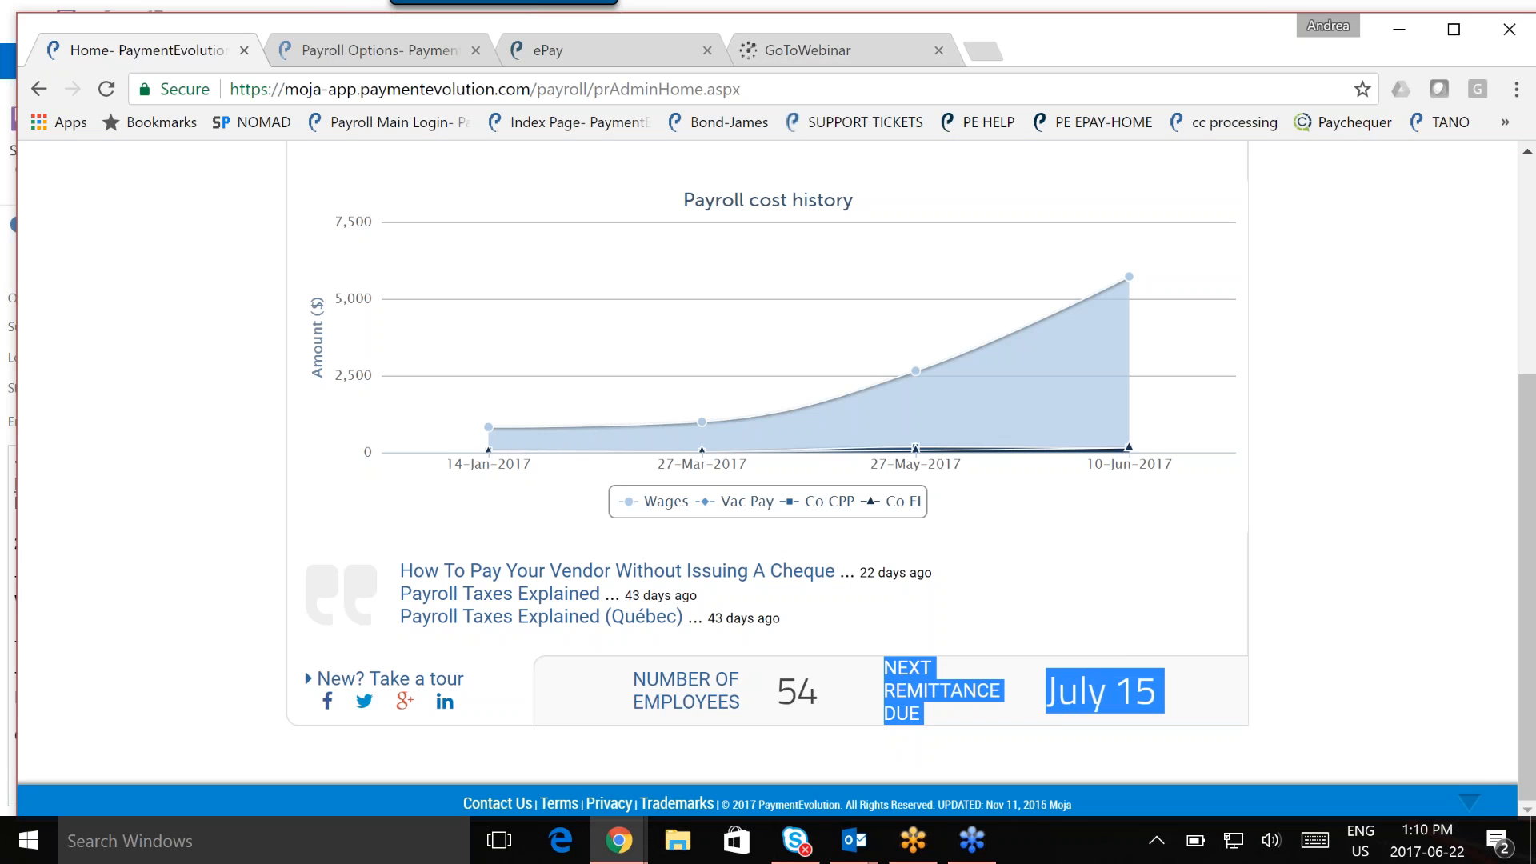
{"action": "left_click", "coordinate": [993, 734]}
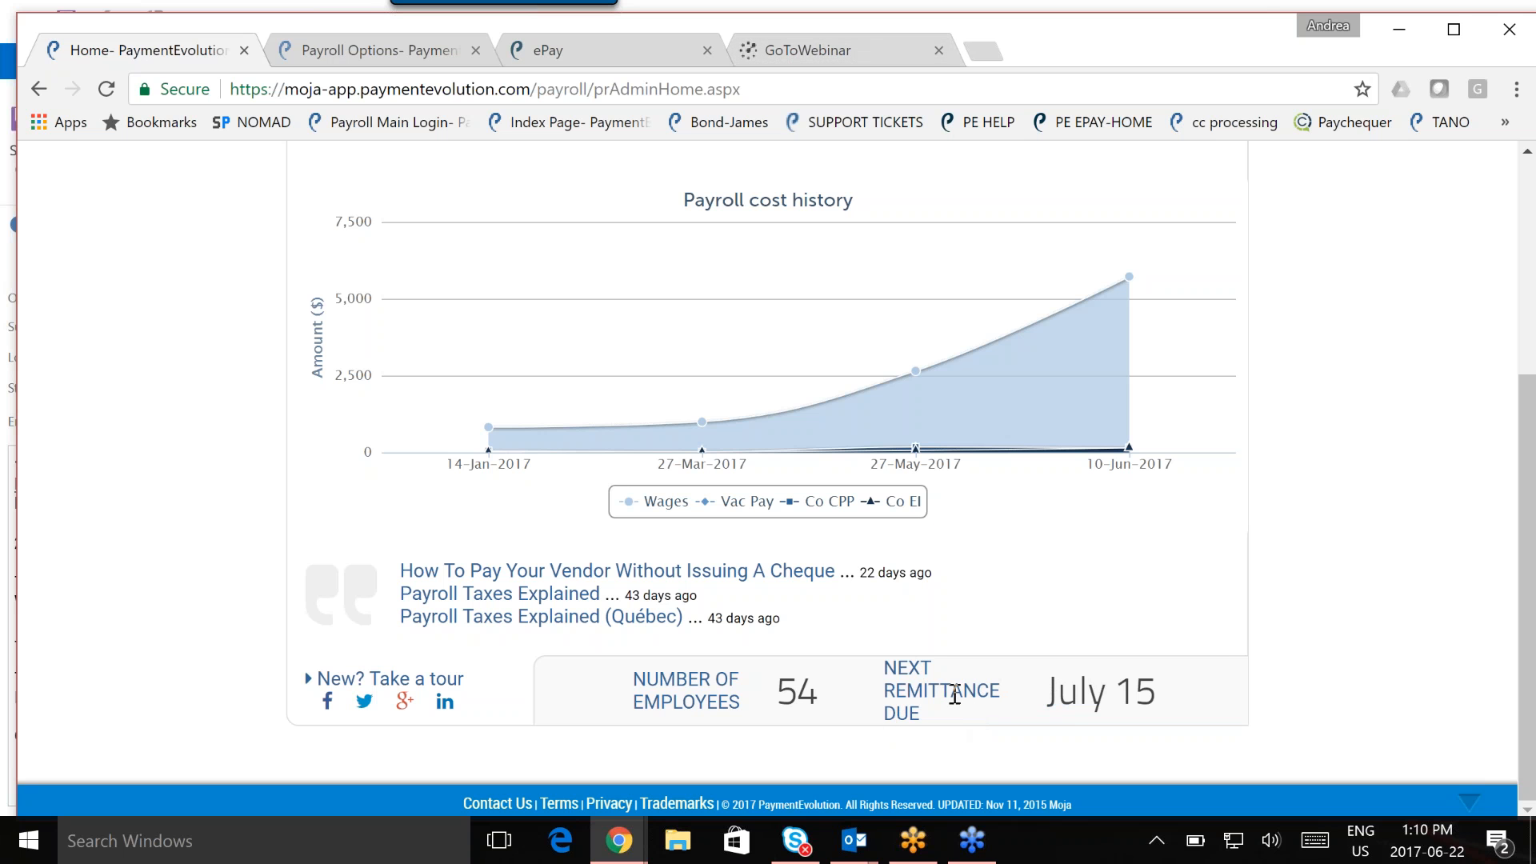
{"action": "scroll", "coordinate": [640, 364], "scroll_direction": "up", "scroll_amount": 5}
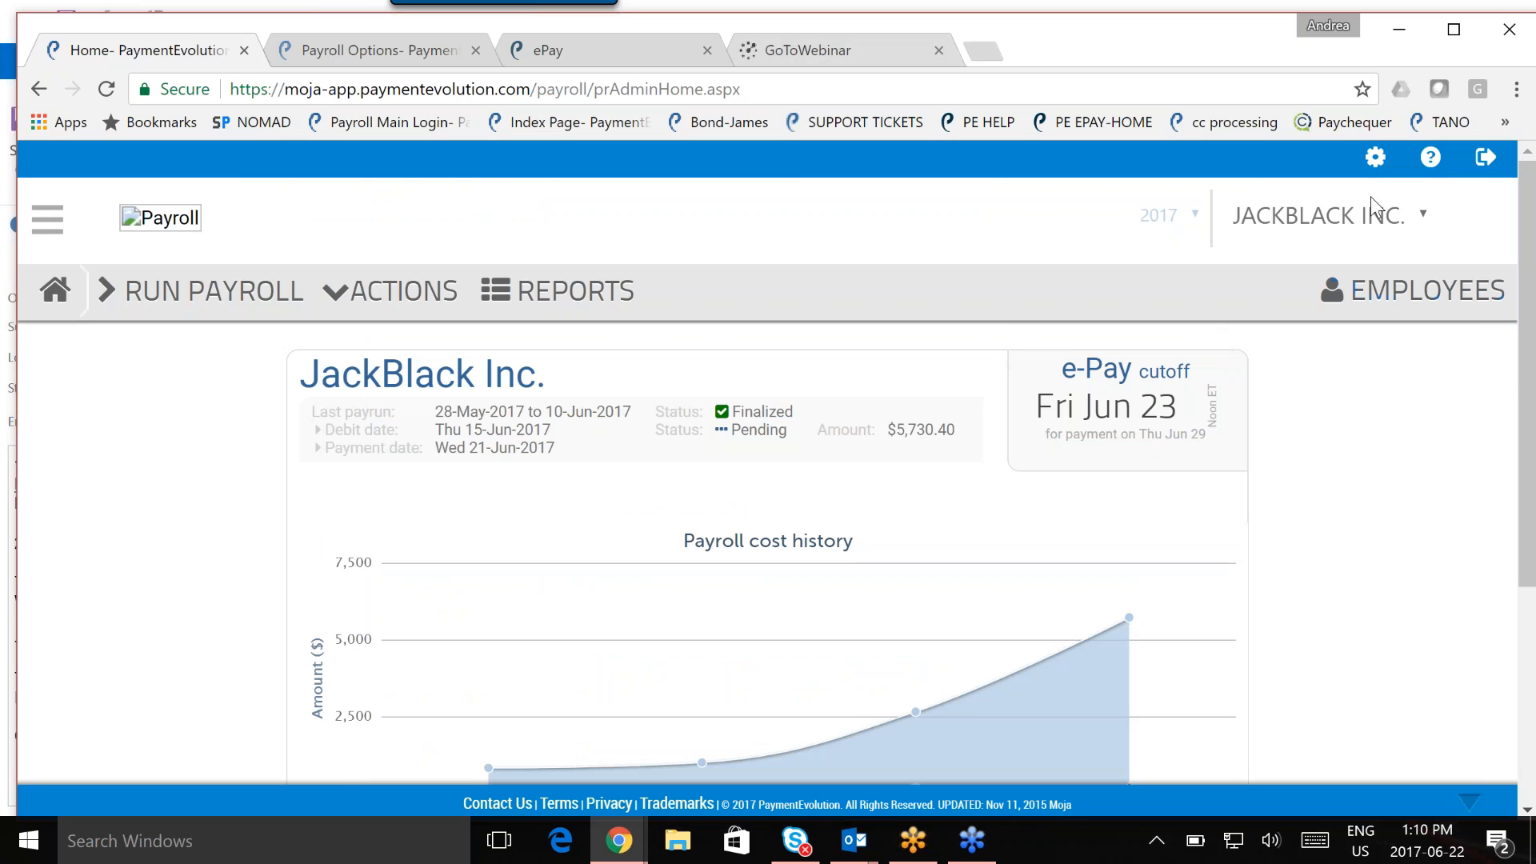
Open the Payments Profile in the company profile, review the wire details and display the Central 1 Credit Union account
{"action": "left_click", "coordinate": [1375, 157]}
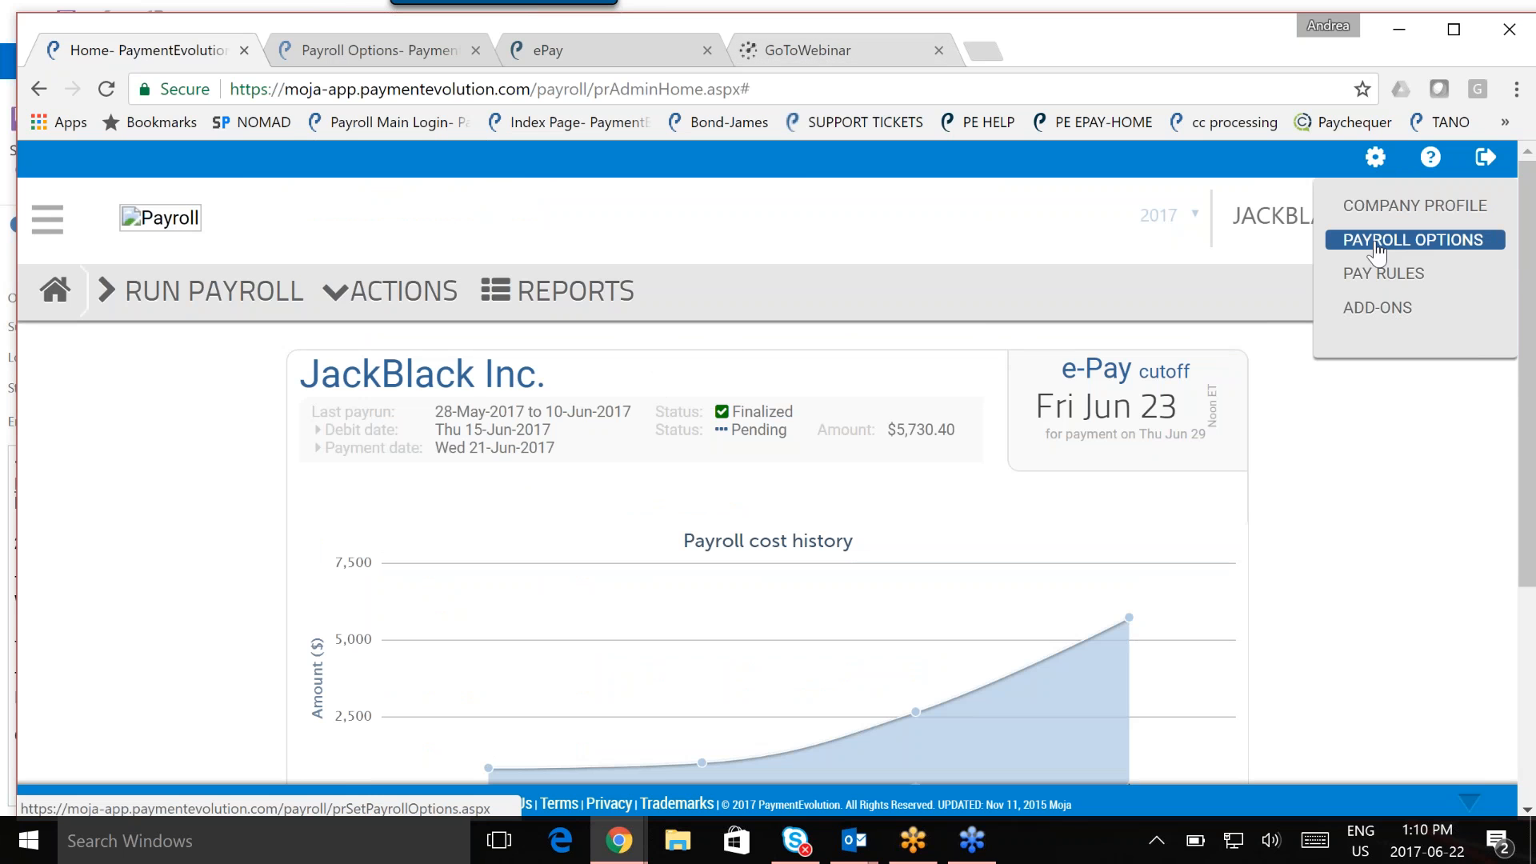
{"action": "left_click", "coordinate": [1371, 209]}
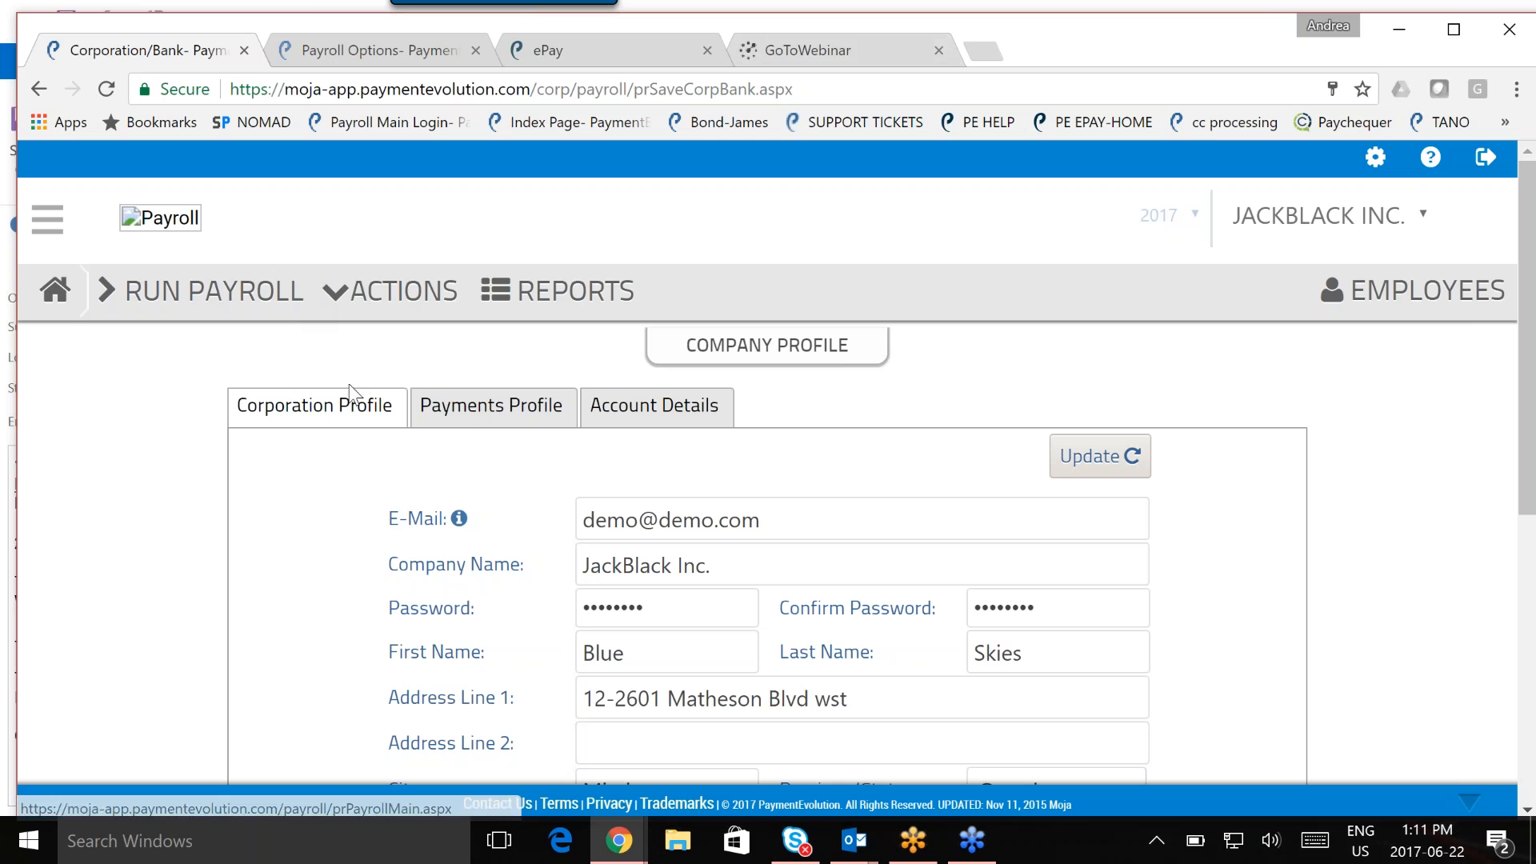
{"action": "left_click", "coordinate": [464, 417]}
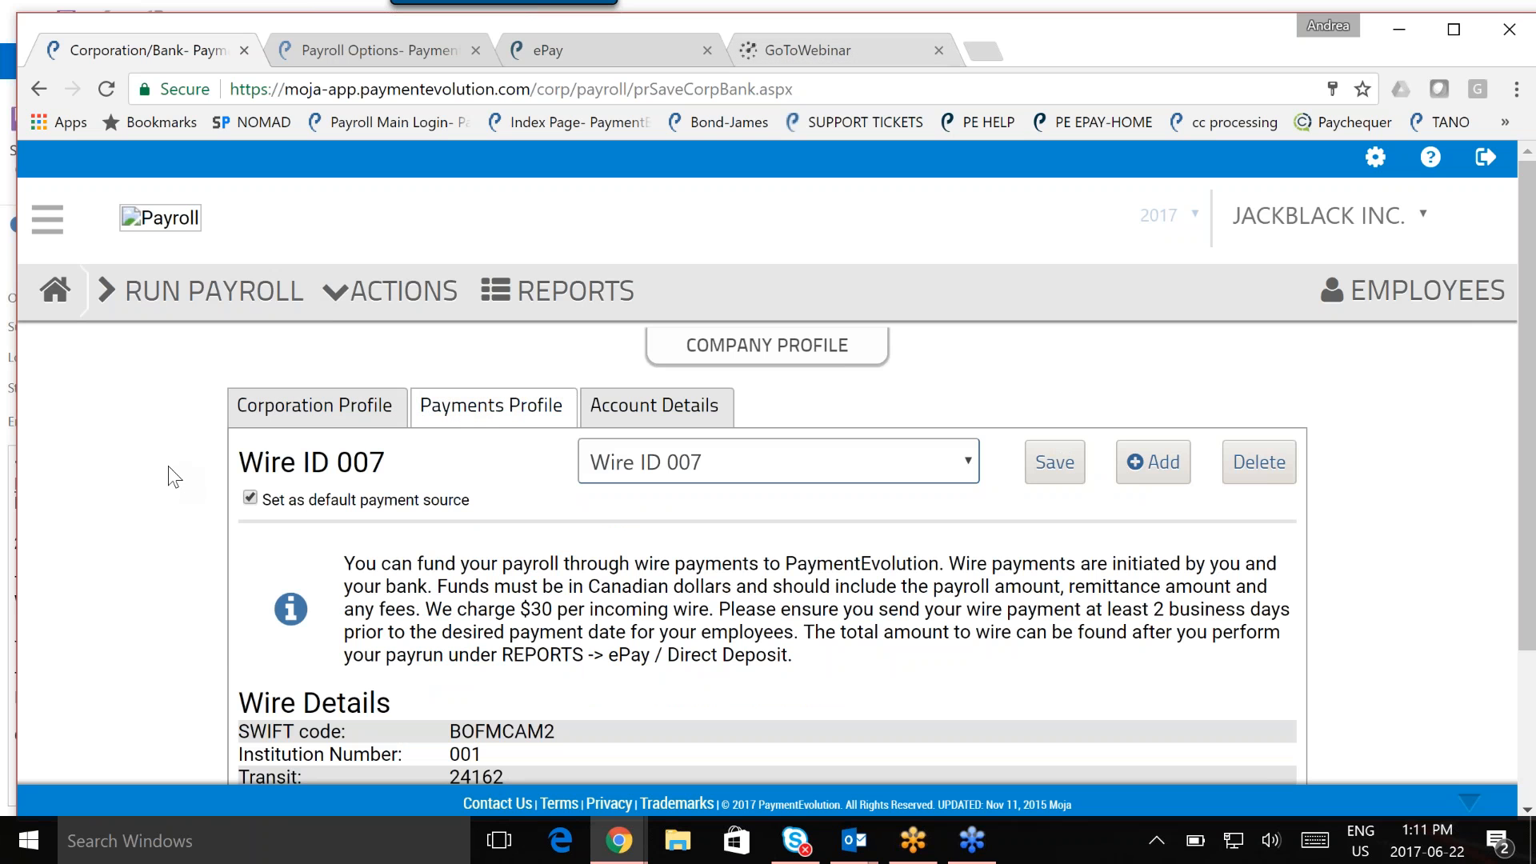
{"action": "scroll", "coordinate": [170, 476], "scroll_direction": "down", "scroll_amount": 3}
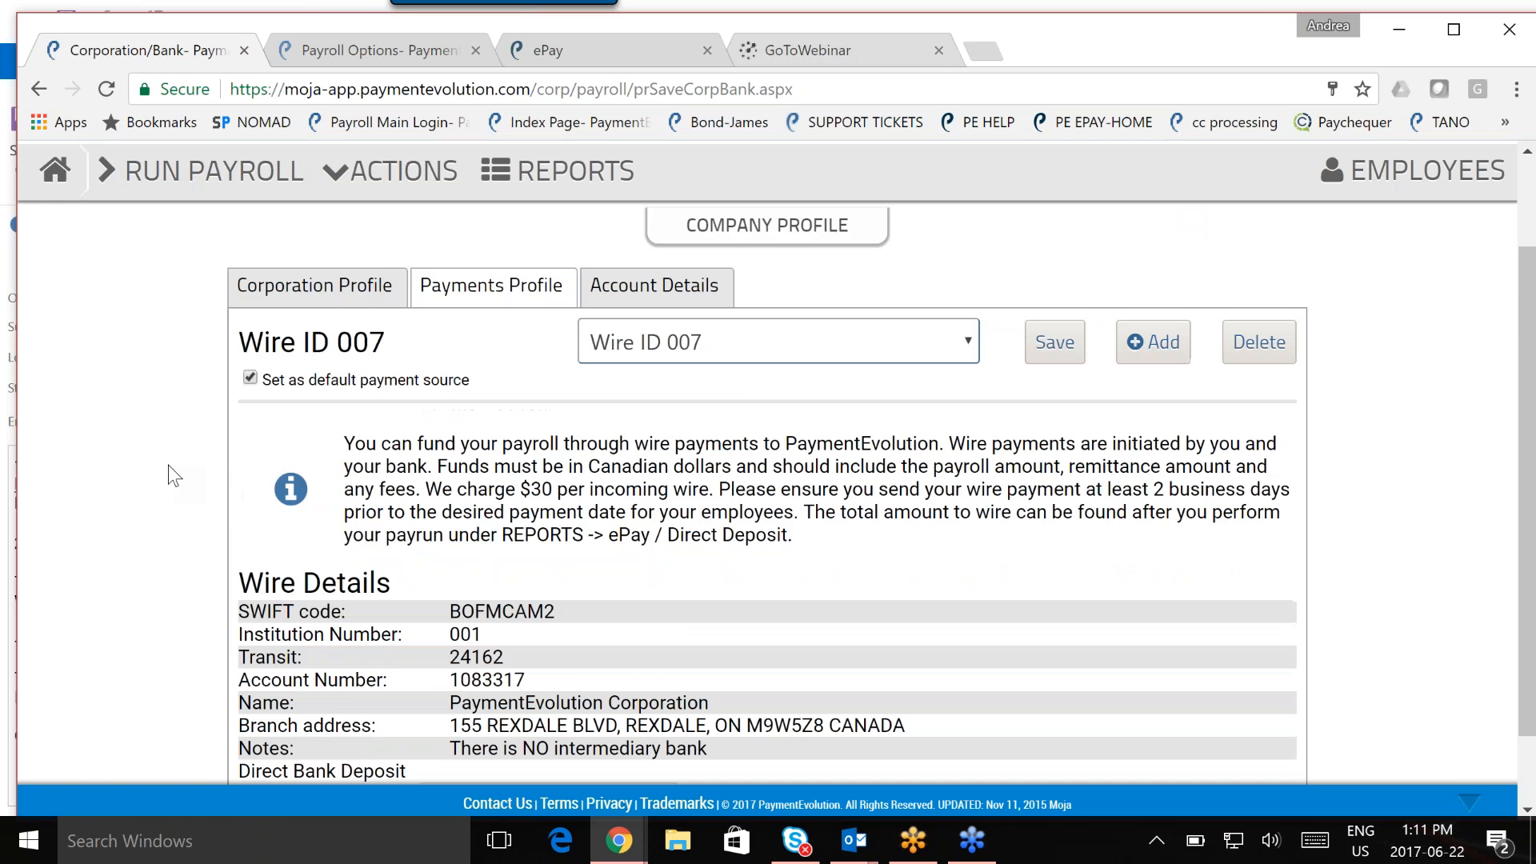
{"action": "left_click", "coordinate": [968, 250]}
{"action": "left_click", "coordinate": [816, 288]}
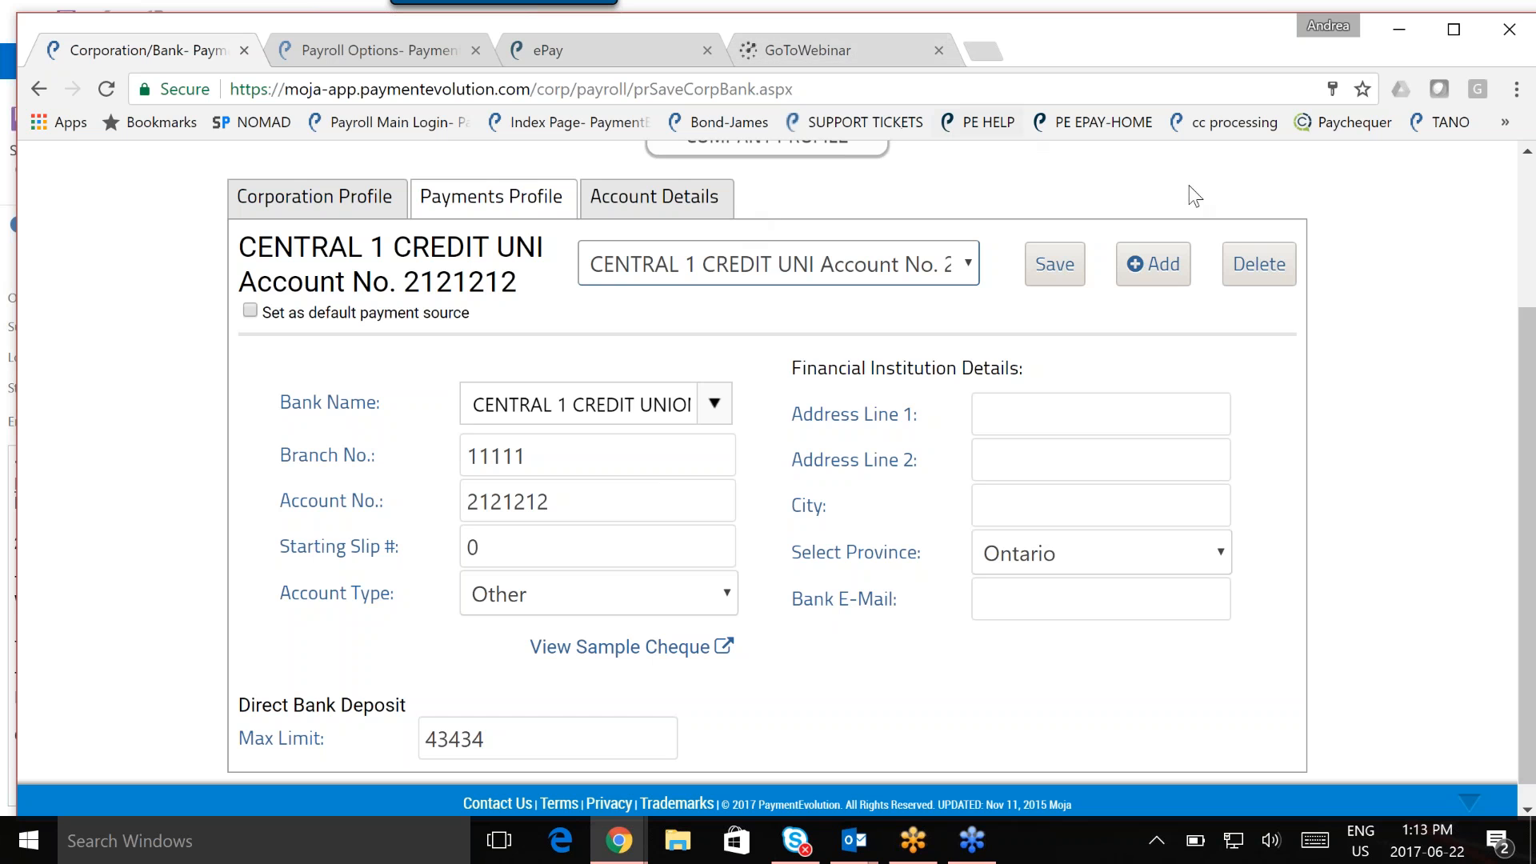
Start a new bank payment source in the company's Payments Profile
{"action": "scroll", "coordinate": [1443, 253], "scroll_direction": "up", "scroll_amount": 3}
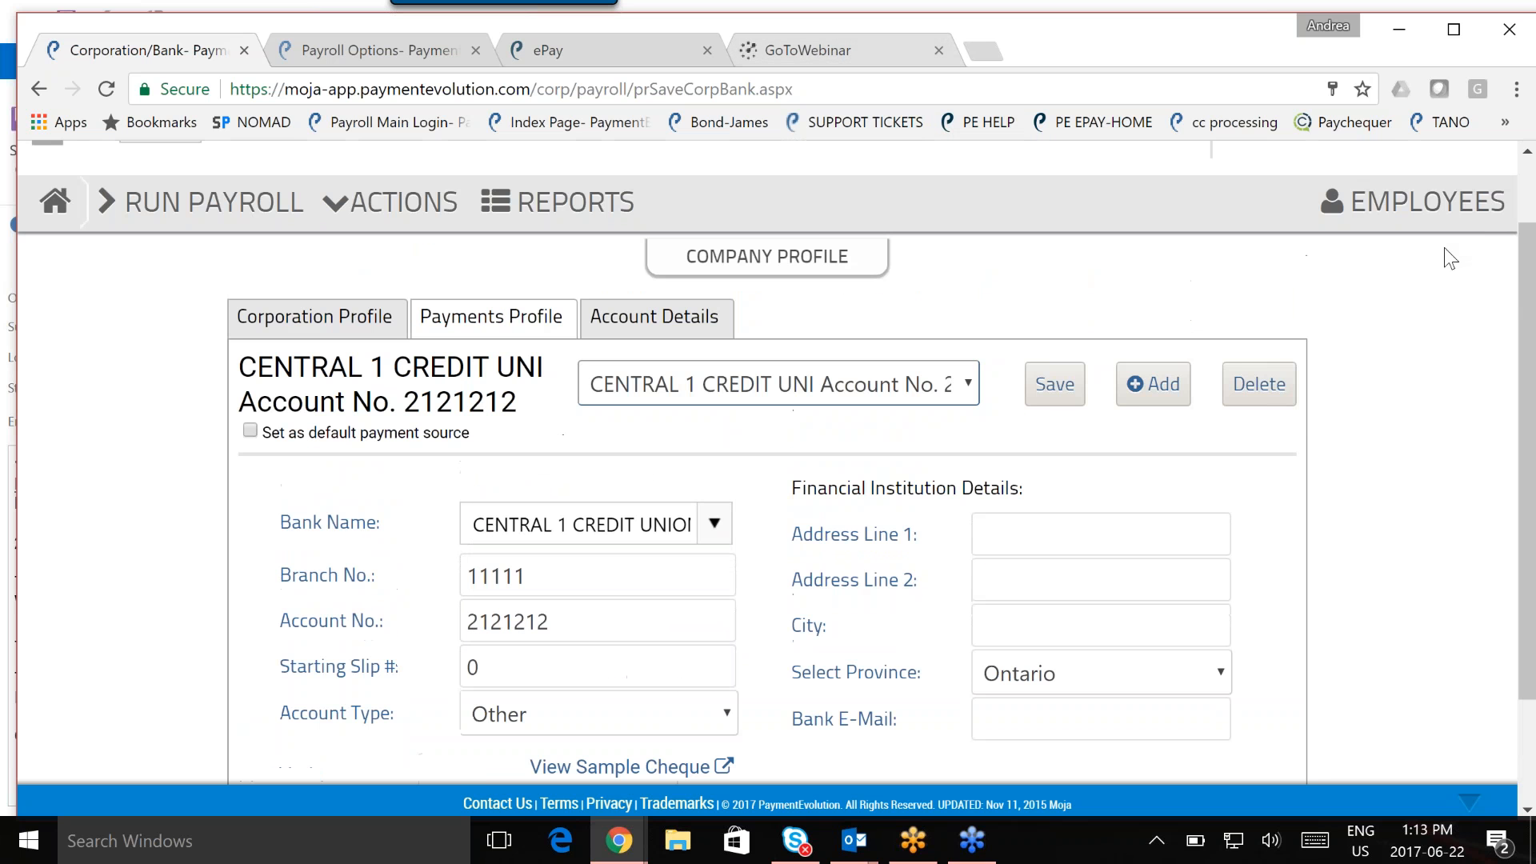
{"action": "left_click", "coordinate": [1376, 160]}
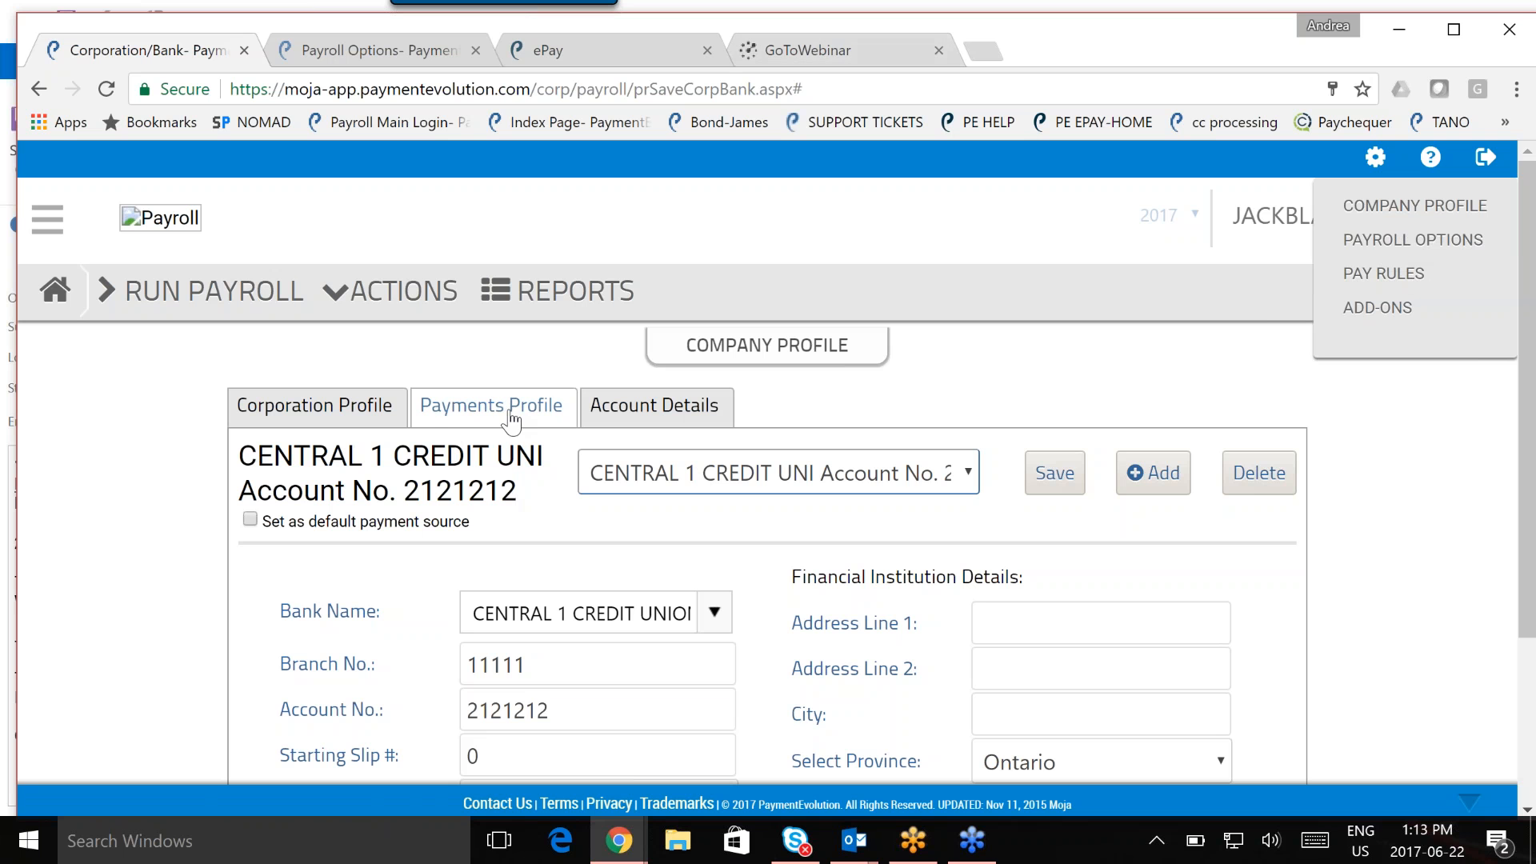
{"action": "left_click", "coordinate": [1029, 372]}
{"action": "scroll", "coordinate": [1029, 372], "scroll_direction": "down", "scroll_amount": 2}
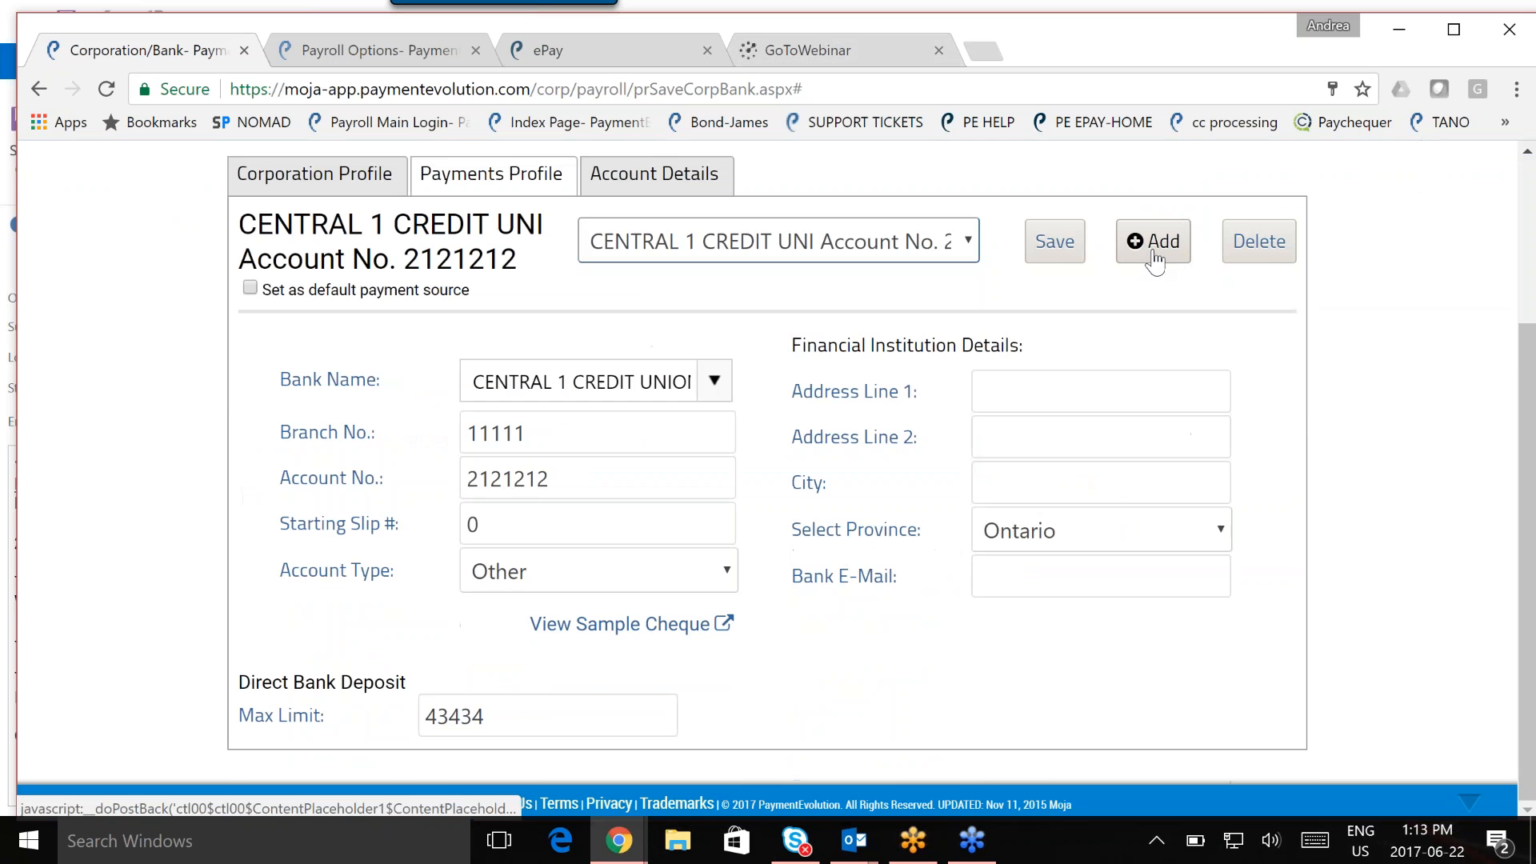
{"action": "left_click", "coordinate": [1156, 250]}
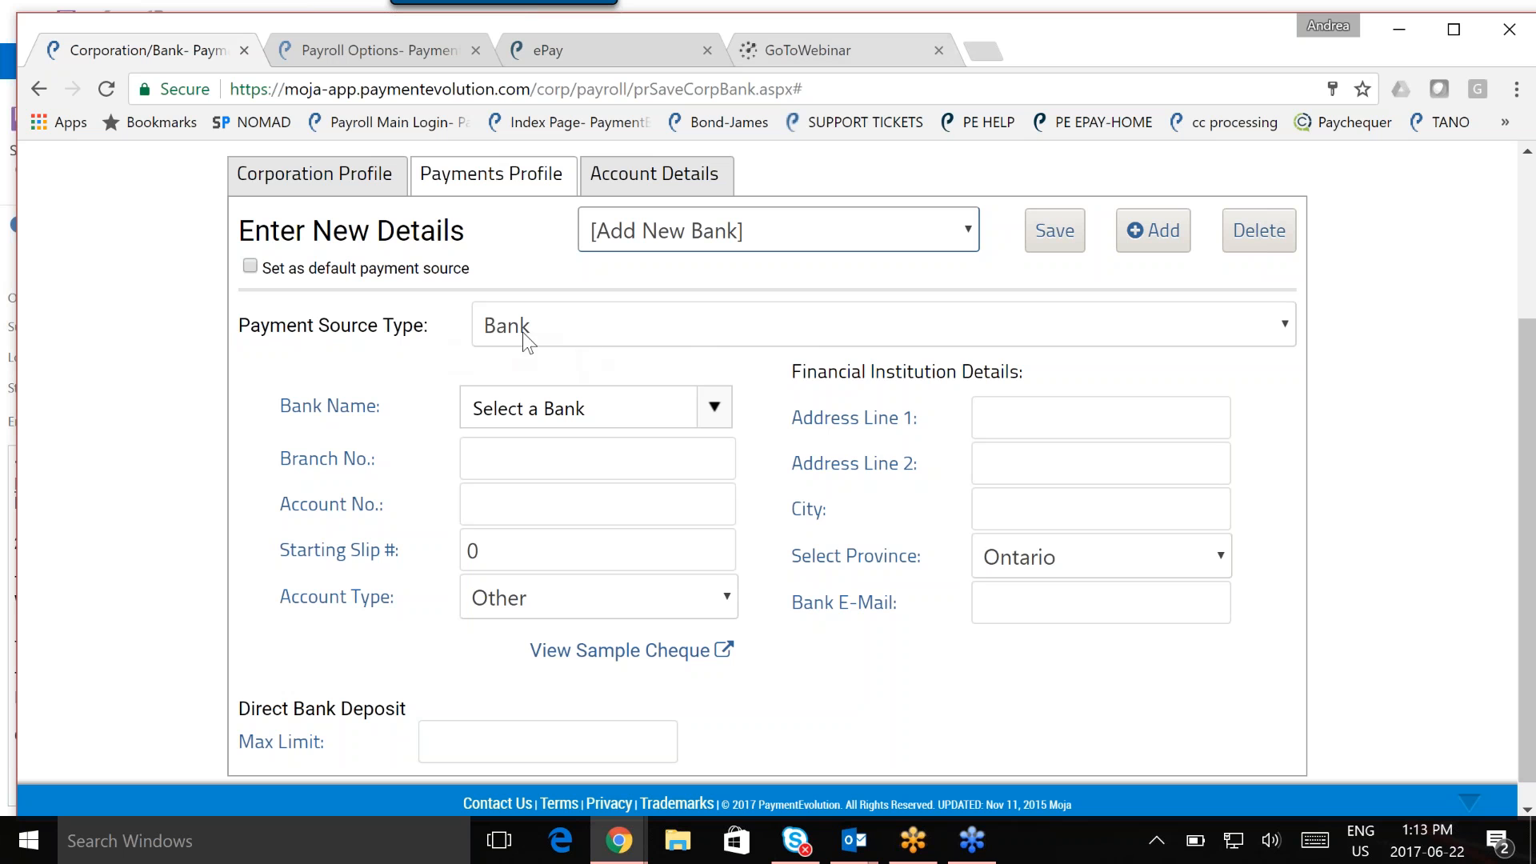
Set the new payment source's type to Bill Payment and save the payment profile
{"action": "left_click", "coordinate": [1286, 326]}
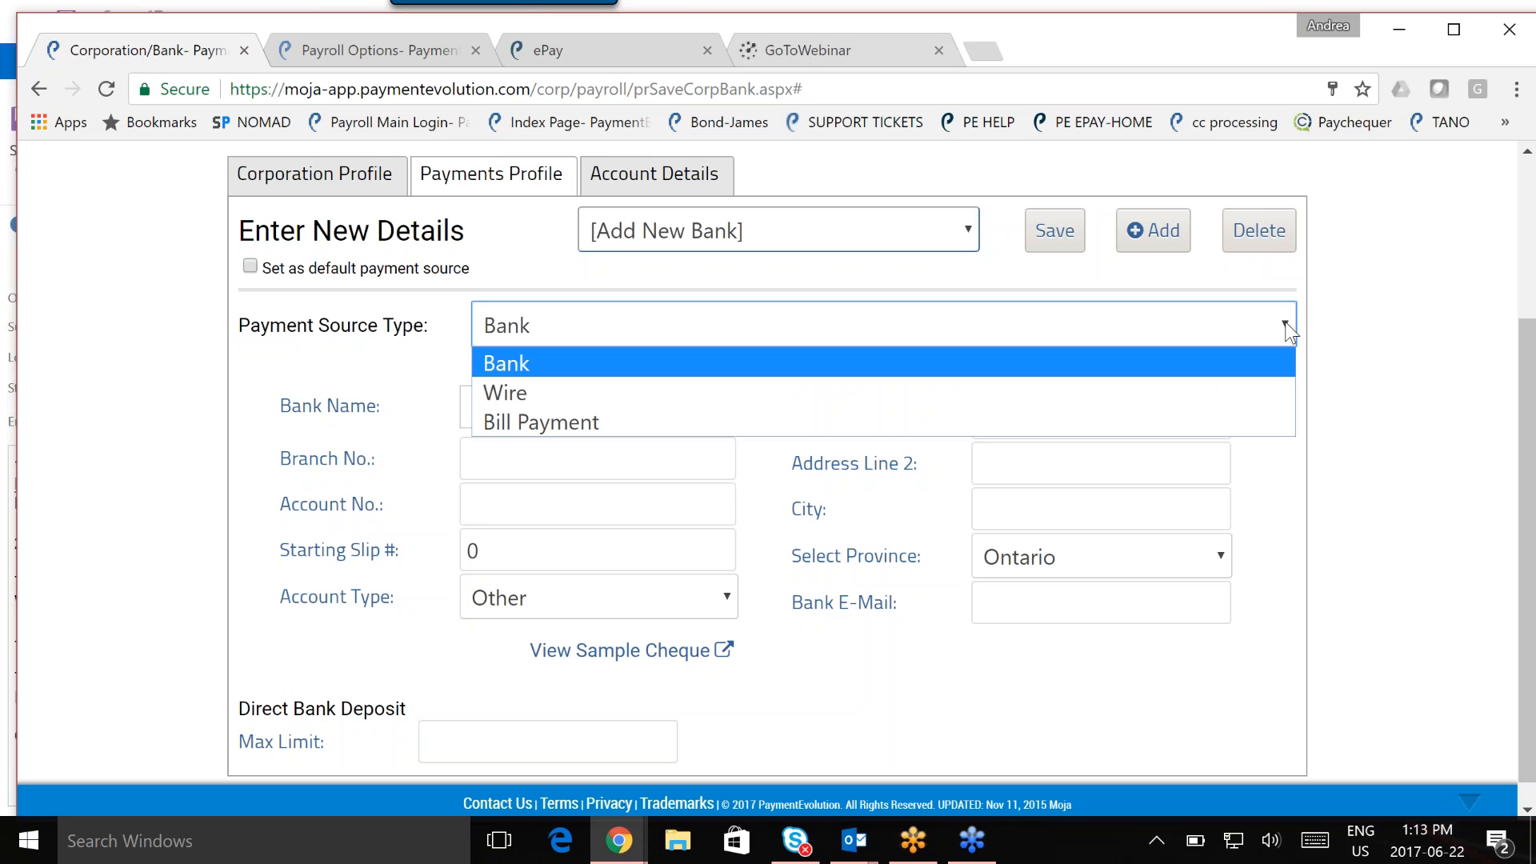
{"action": "left_click", "coordinate": [1223, 425]}
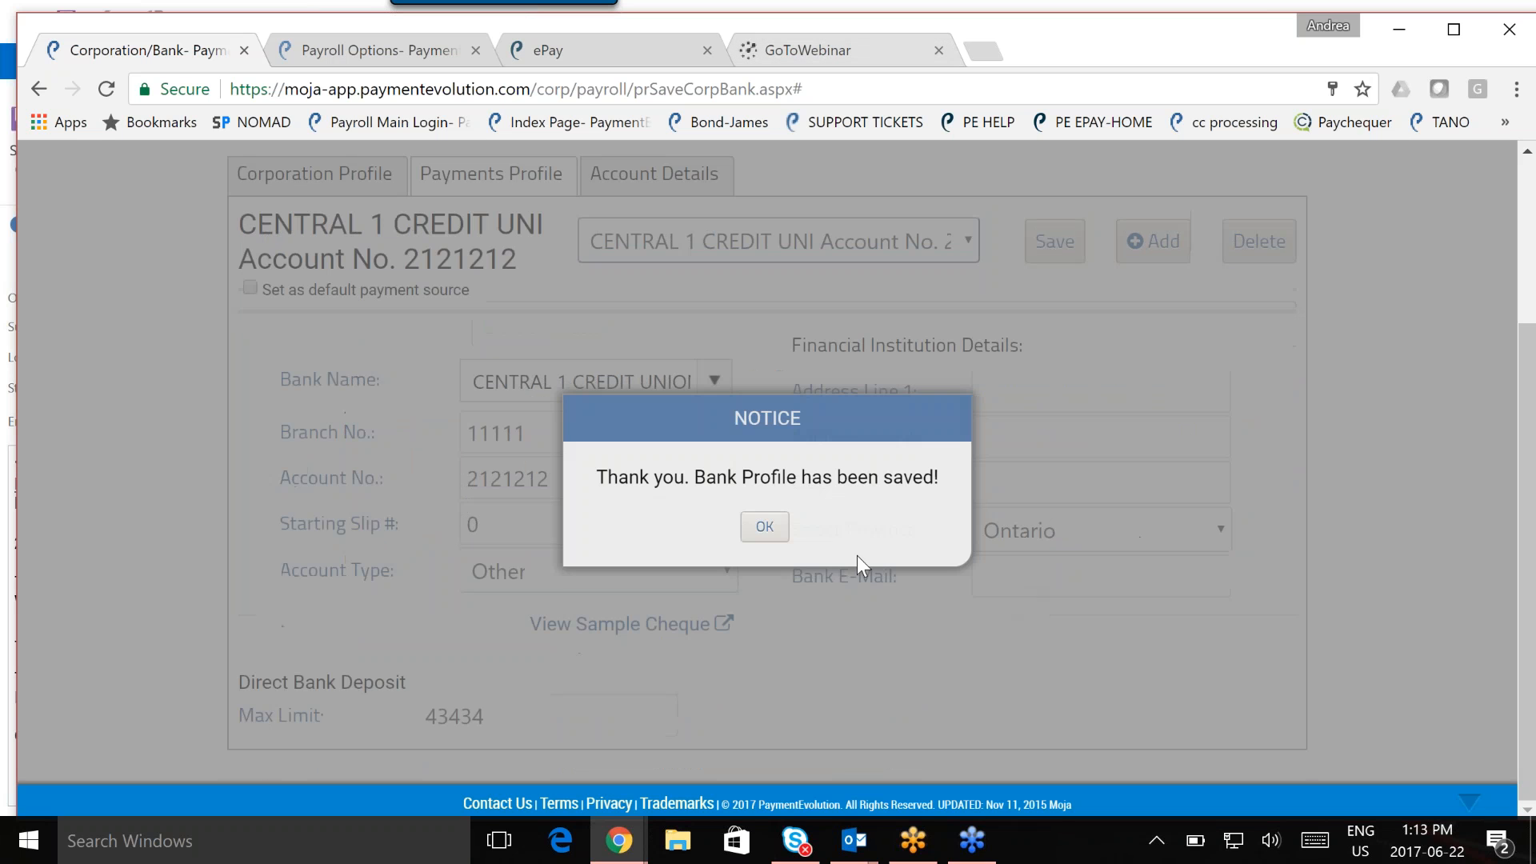
{"action": "left_click", "coordinate": [767, 526]}
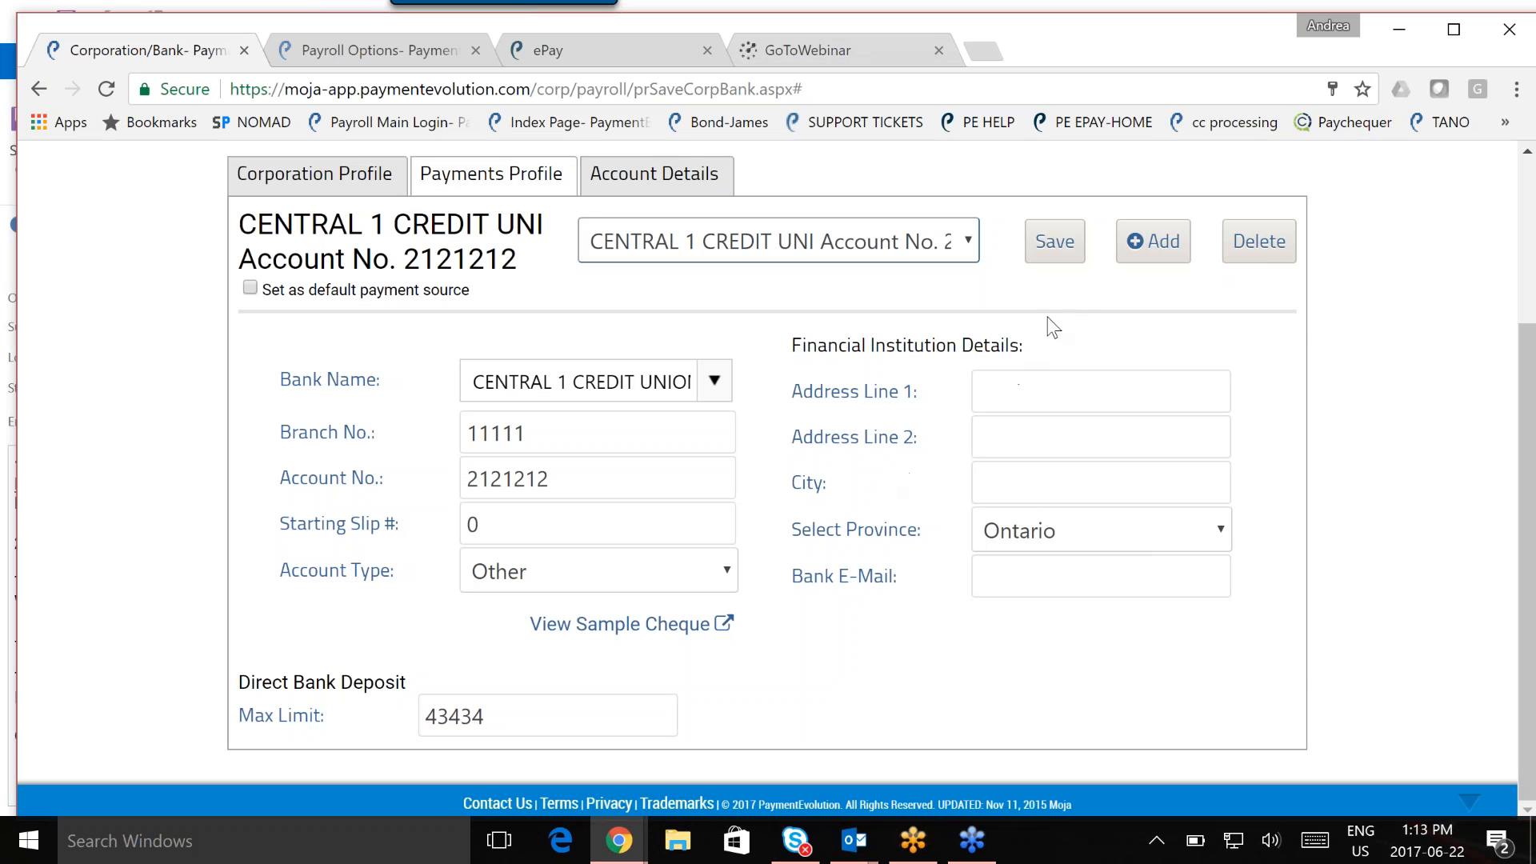
Display the Bill Payment ID 002 source and review its funding instructions and supported banks
{"action": "left_click", "coordinate": [969, 245]}
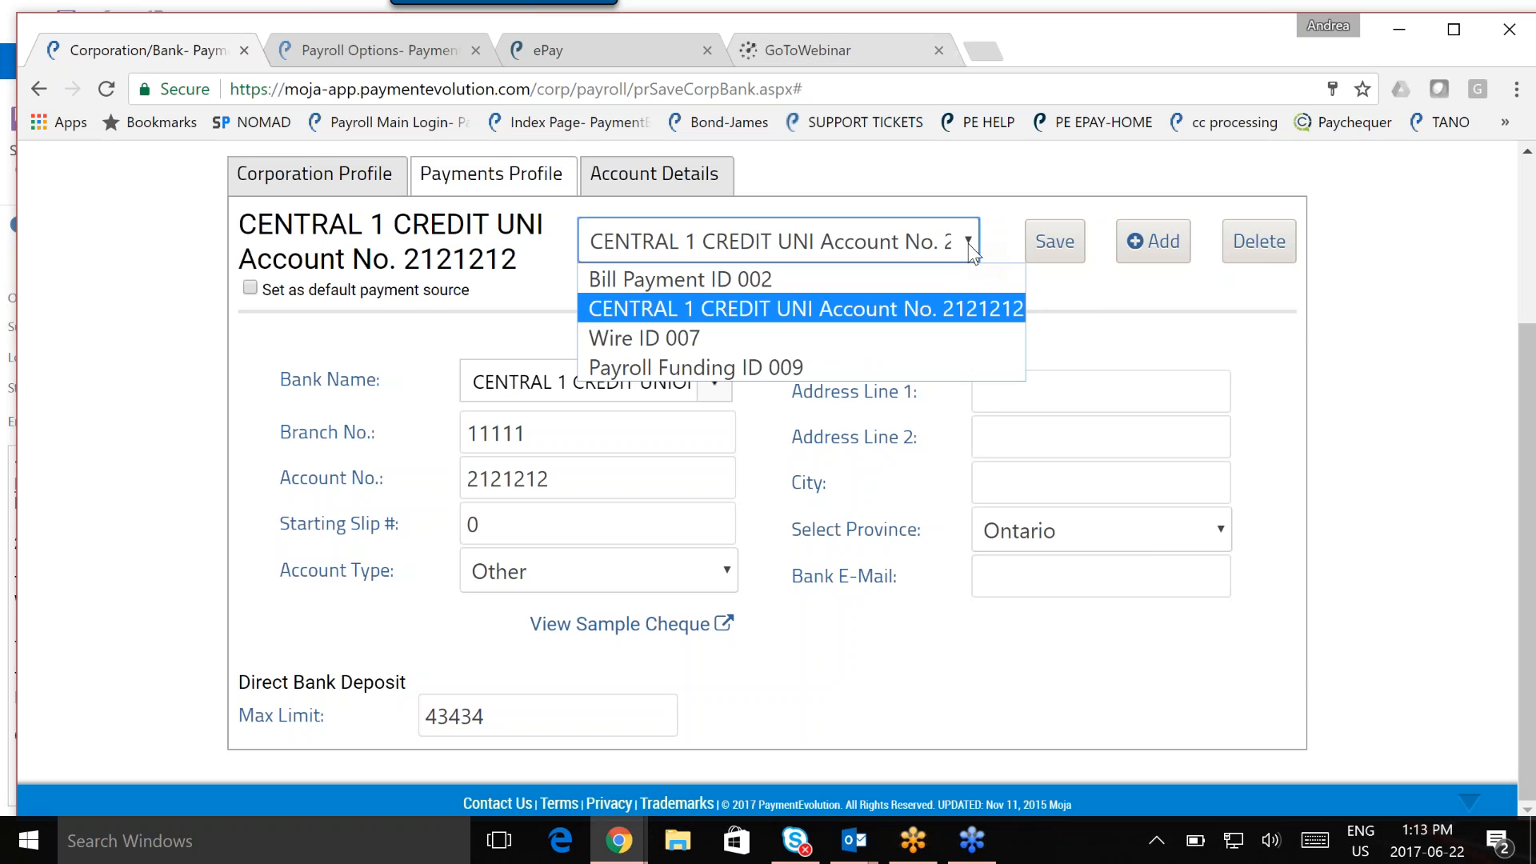
{"action": "left_click", "coordinate": [931, 277]}
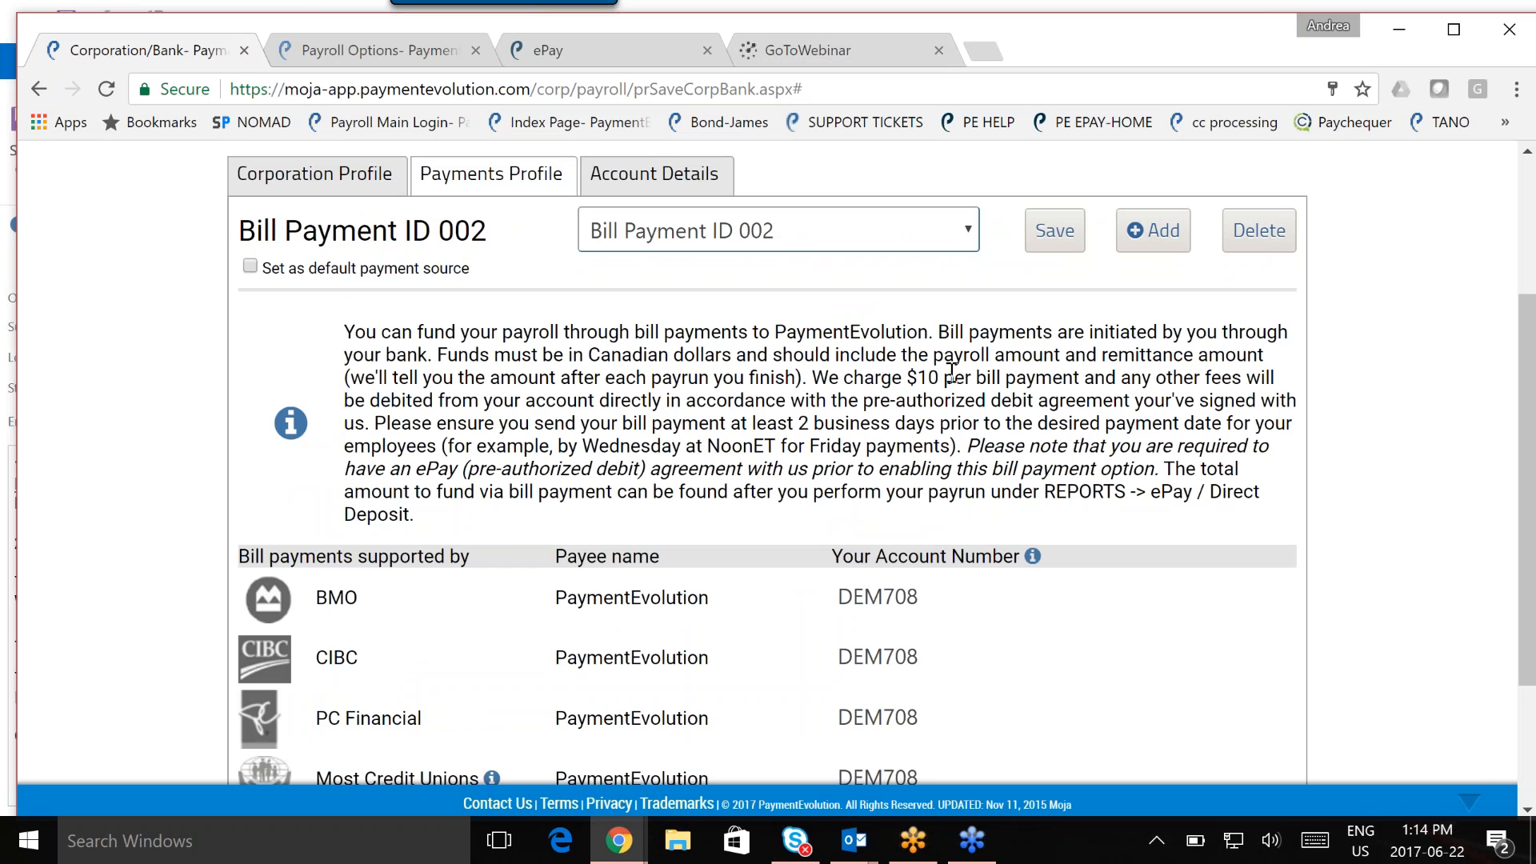
{"action": "scroll", "coordinate": [437, 626], "scroll_direction": "down", "scroll_amount": 3}
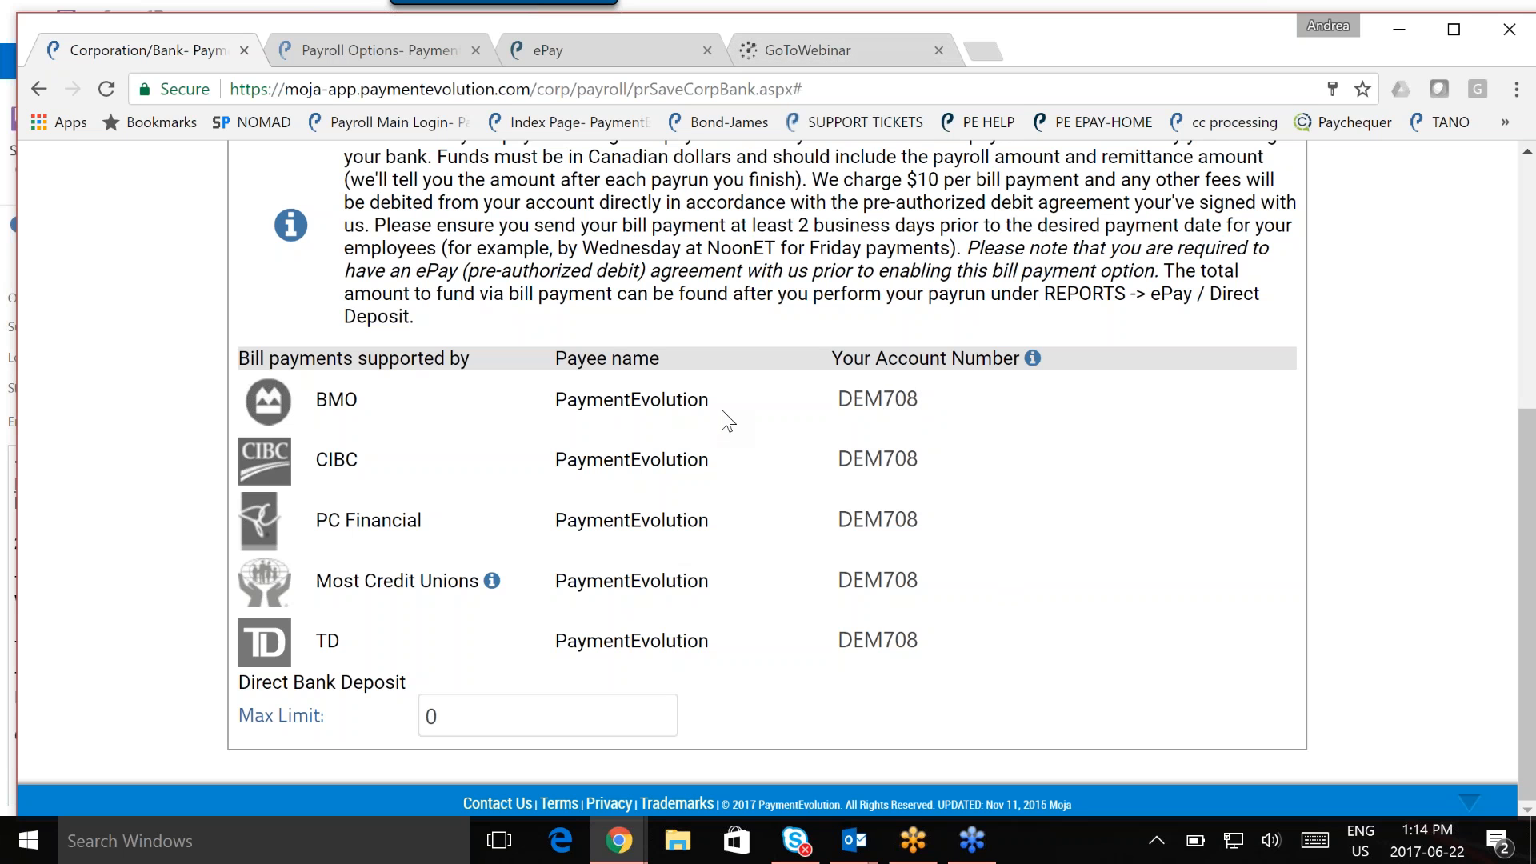
{"action": "mouse_move", "coordinate": [494, 584]}
Display the Wire ID 007 payment source and review its funding instructions and wire details
{"action": "scroll", "coordinate": [992, 535], "scroll_direction": "up", "scroll_amount": 5}
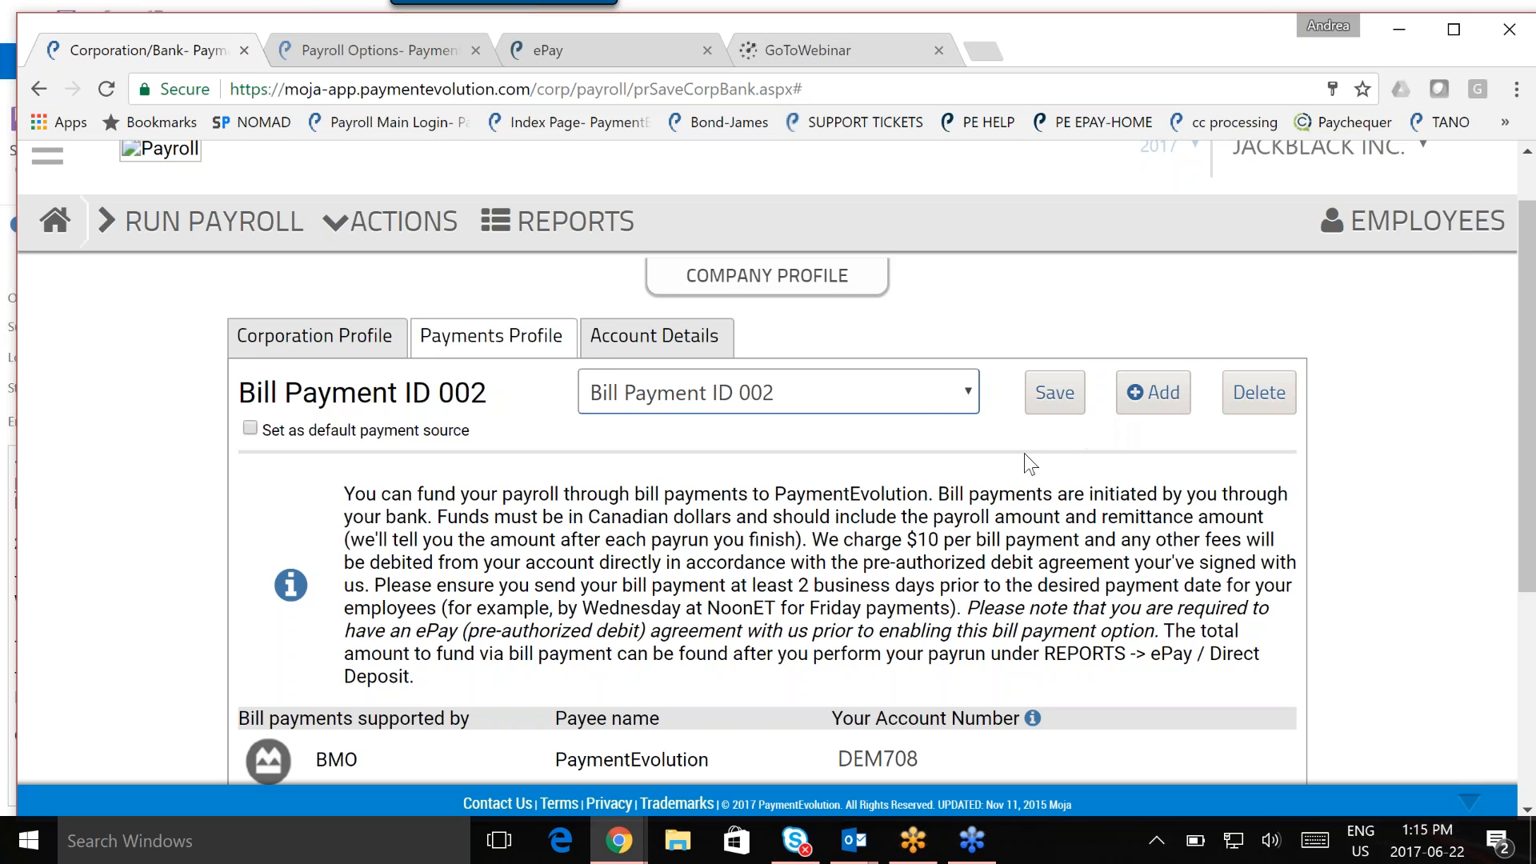
{"action": "left_click", "coordinate": [960, 387]}
{"action": "left_click", "coordinate": [928, 481]}
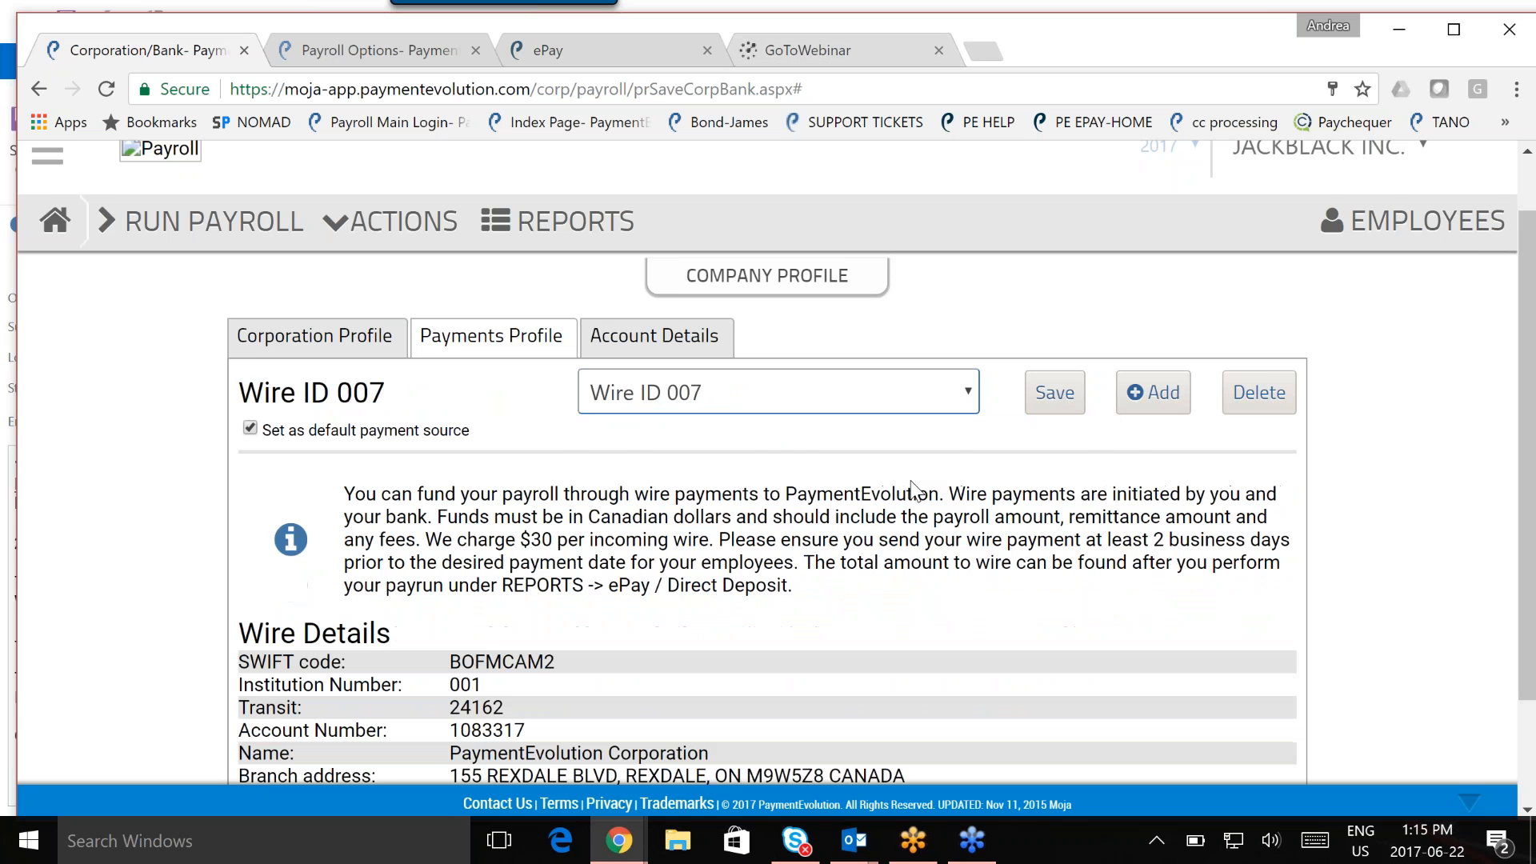
{"action": "scroll", "coordinate": [902, 488], "scroll_direction": "down", "scroll_amount": 2}
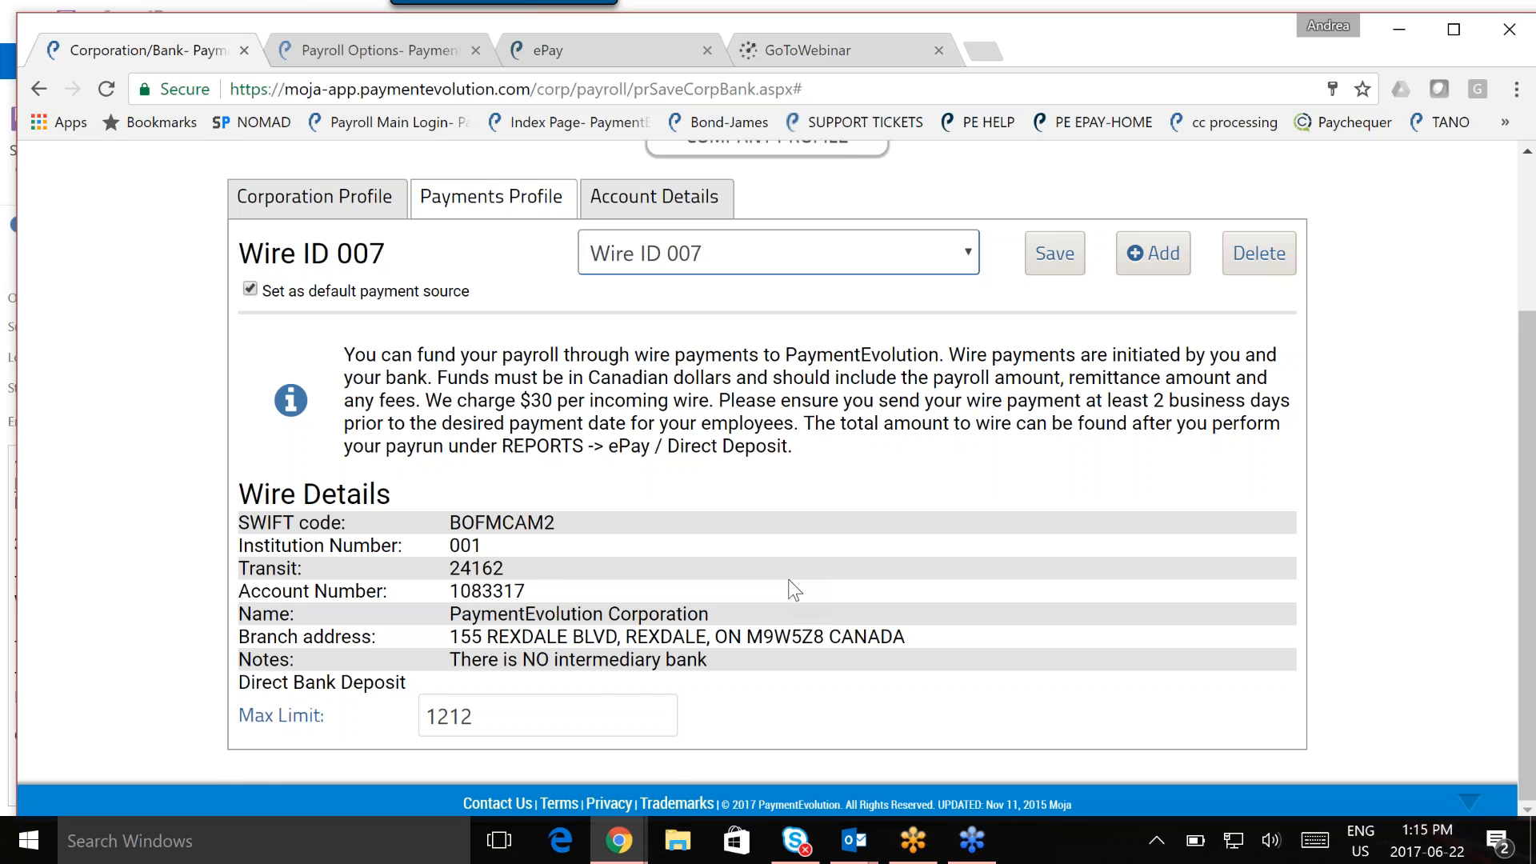
{"action": "scroll", "coordinate": [794, 591], "scroll_direction": "up", "scroll_amount": 1}
{"action": "scroll", "coordinate": [789, 578], "scroll_direction": "up", "scroll_amount": 2}
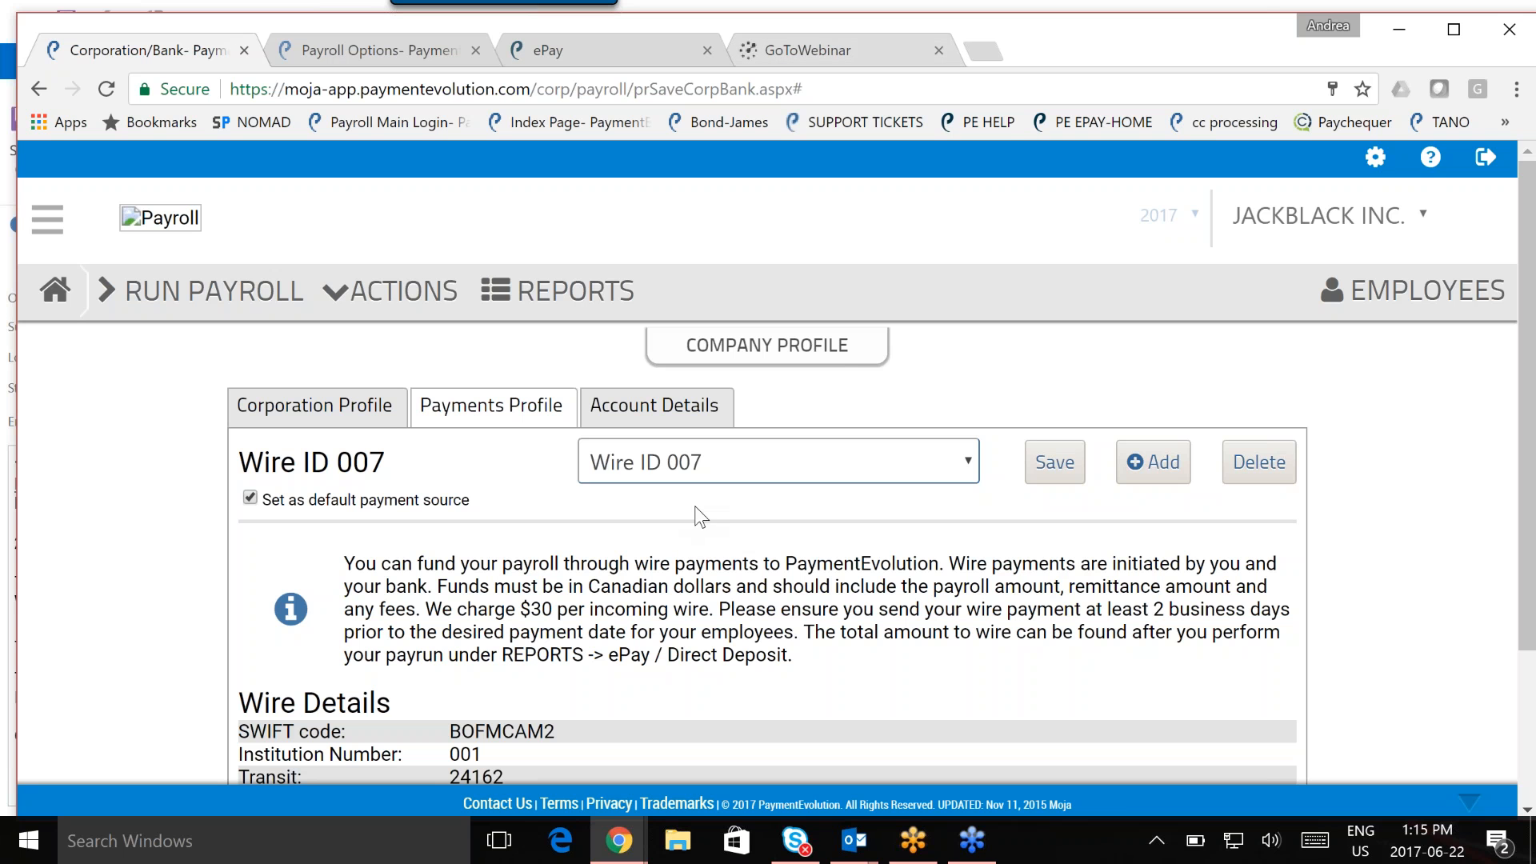
Start a payroll run, closing the remittance period with GL export at Do Not Send, for the biweekly cycle 11-Jun-2017 to 24-Jun-2017
{"action": "left_click", "coordinate": [244, 297]}
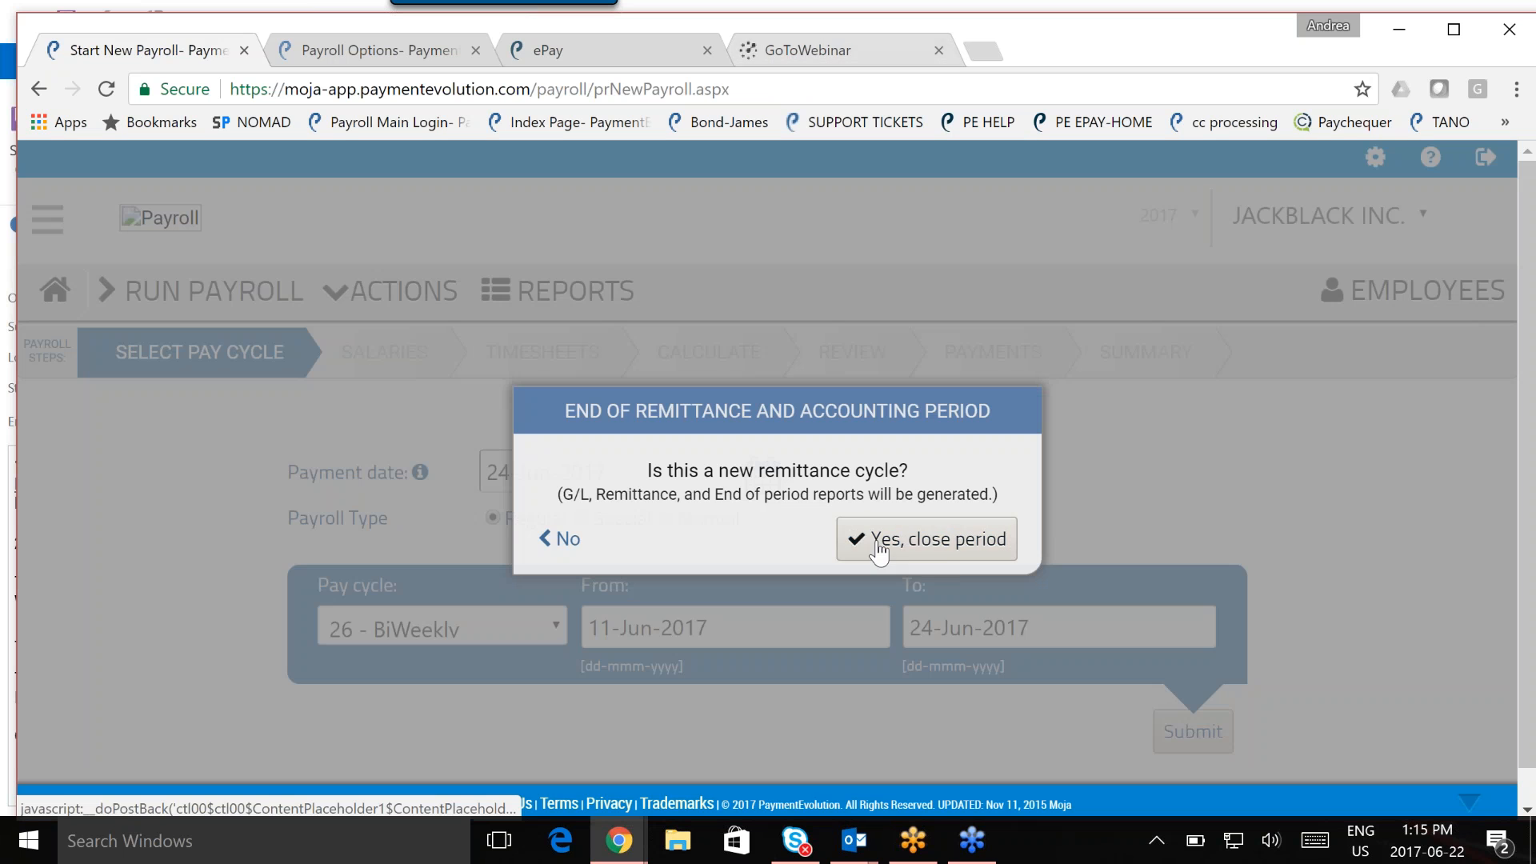
{"action": "left_click", "coordinate": [876, 541]}
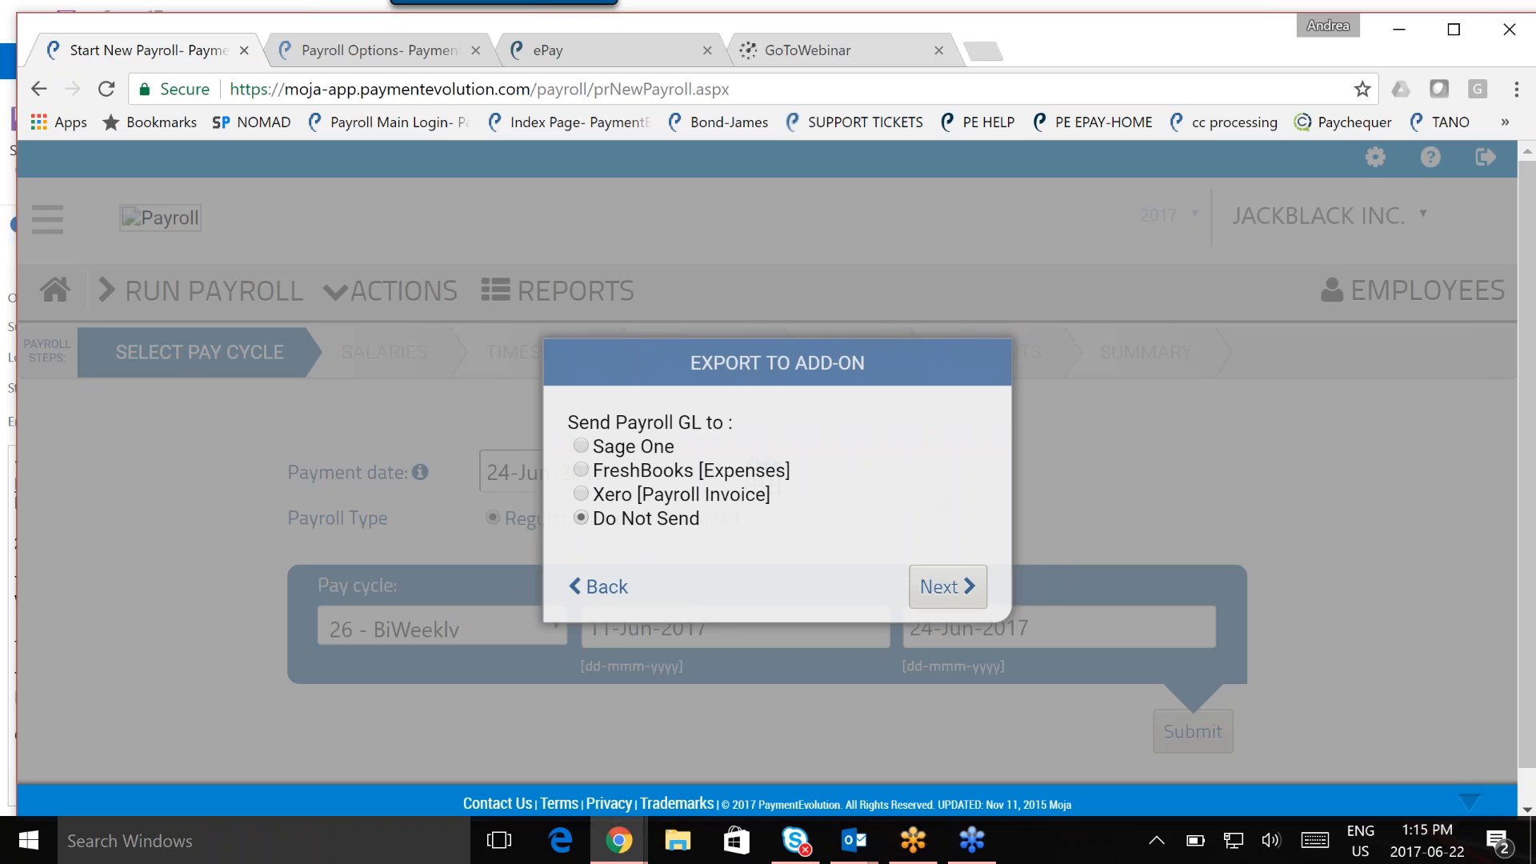
{"action": "left_click", "coordinate": [948, 594]}
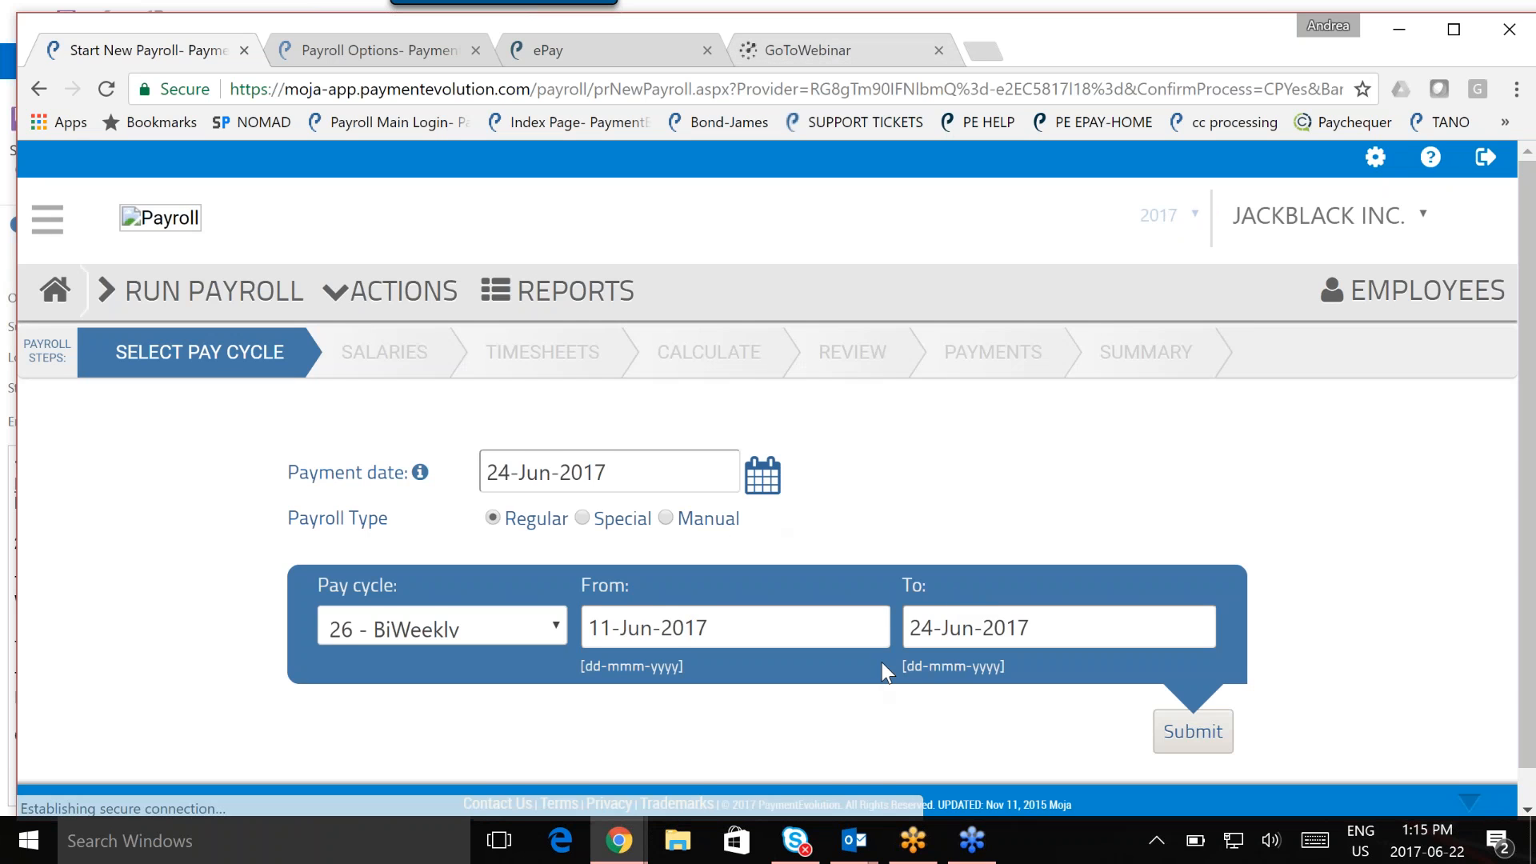
{"action": "scroll", "coordinate": [1015, 732], "scroll_direction": "down", "scroll_amount": 1}
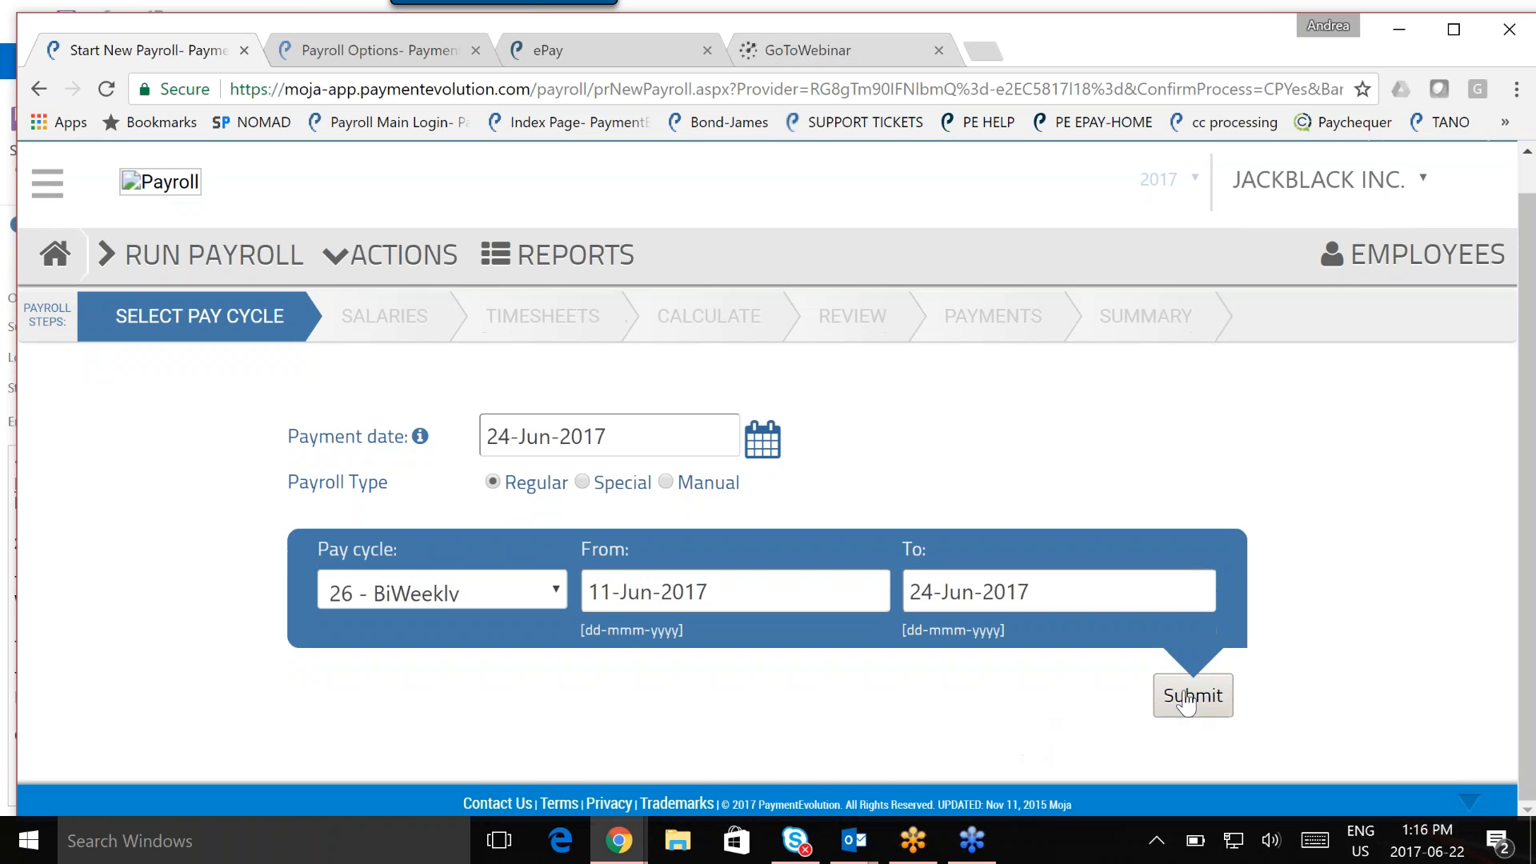
{"action": "left_click", "coordinate": [1188, 703]}
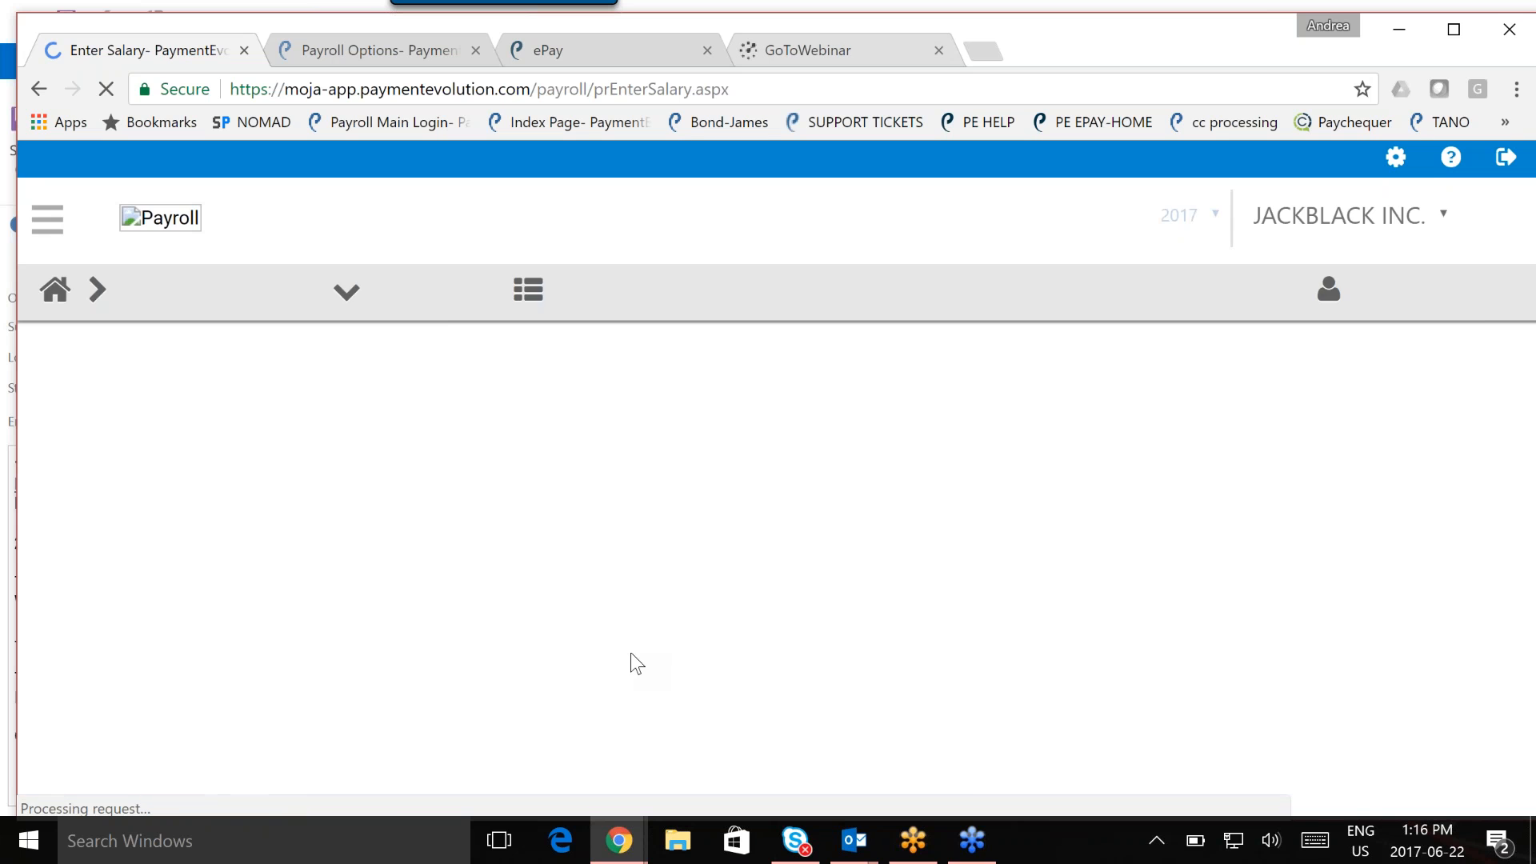
Approve the first listed employee's salary and calculate the payroll with the company defaults, continuing to the payments stage
{"action": "left_click", "coordinate": [58, 584]}
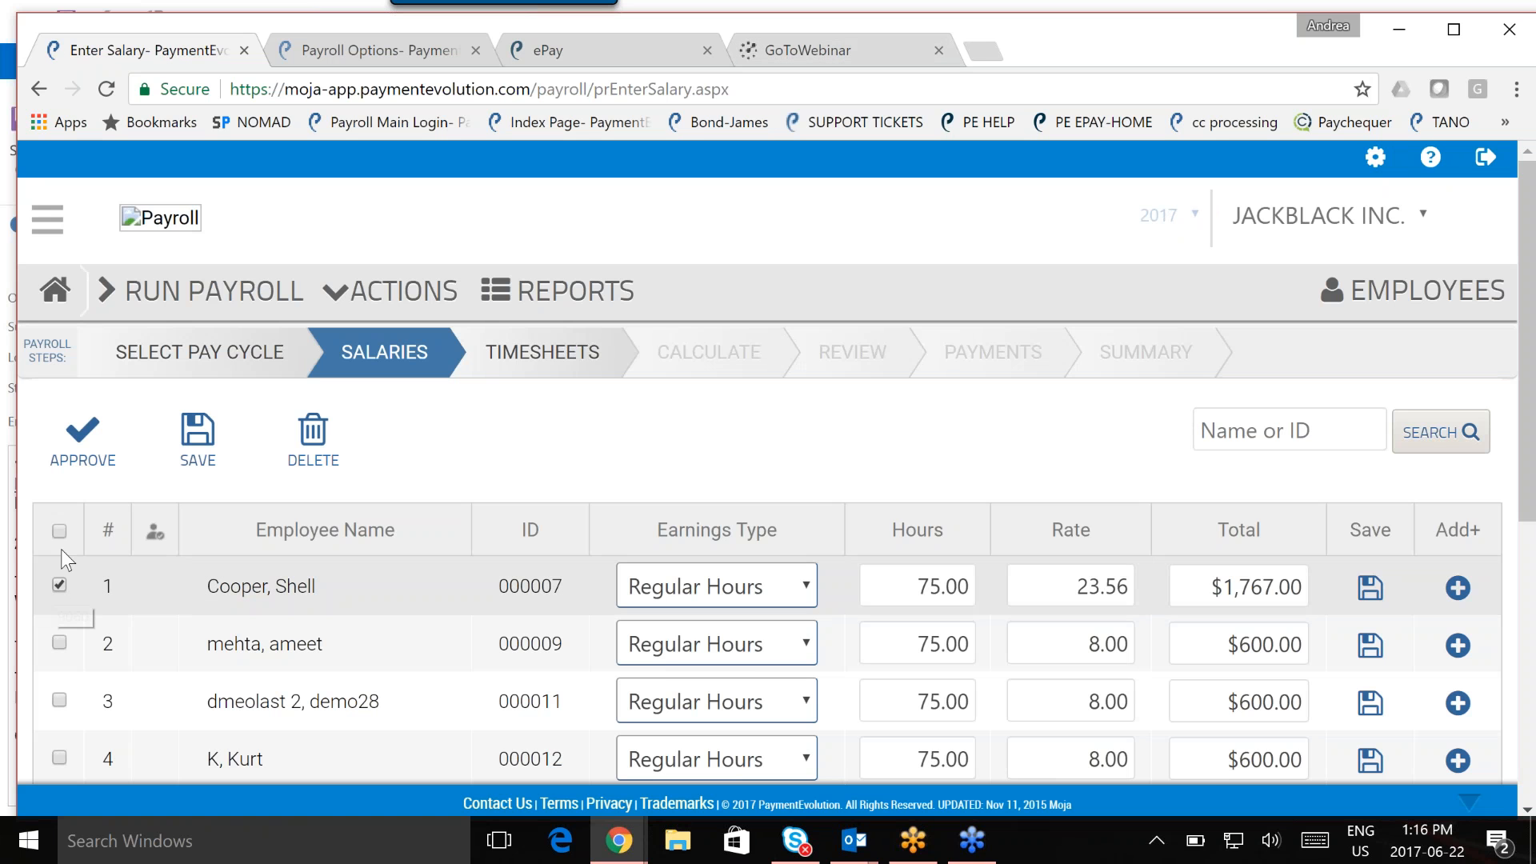
{"action": "left_click", "coordinate": [92, 429]}
{"action": "left_click", "coordinate": [712, 353]}
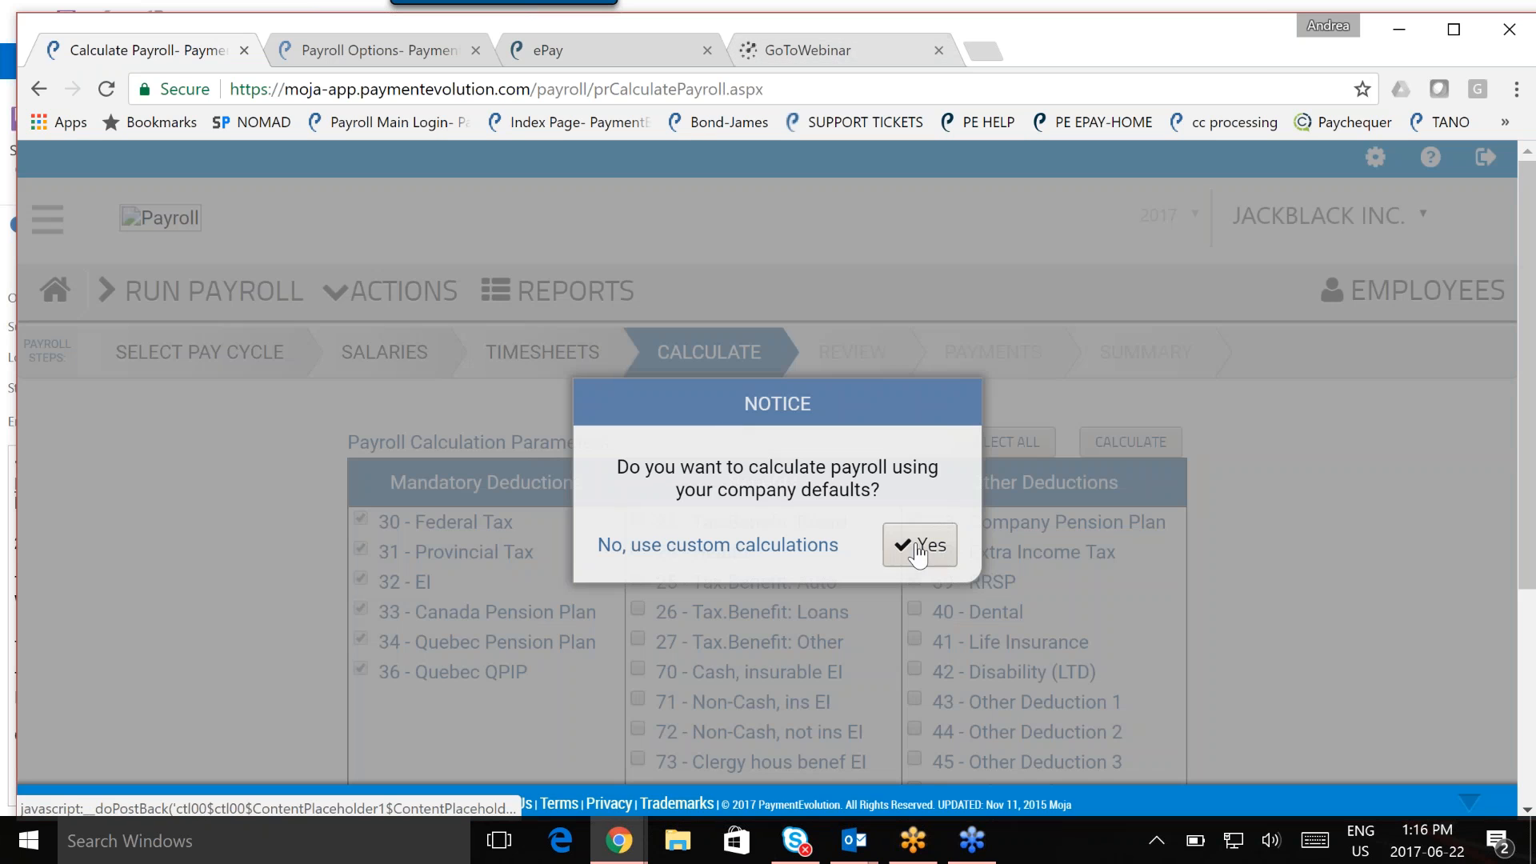
{"action": "left_click", "coordinate": [919, 551]}
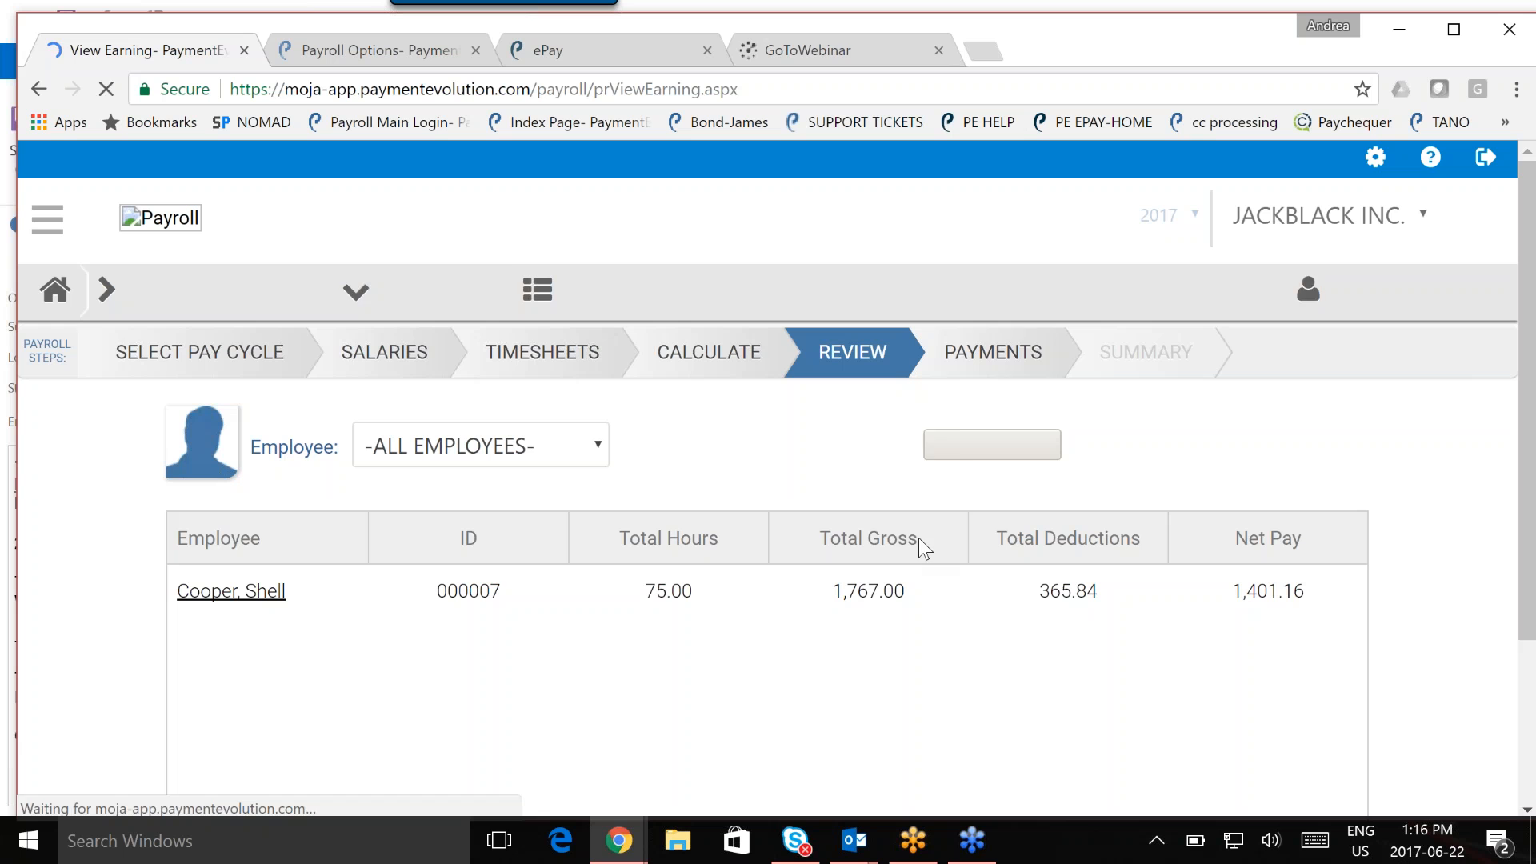
{"action": "left_click", "coordinate": [973, 442]}
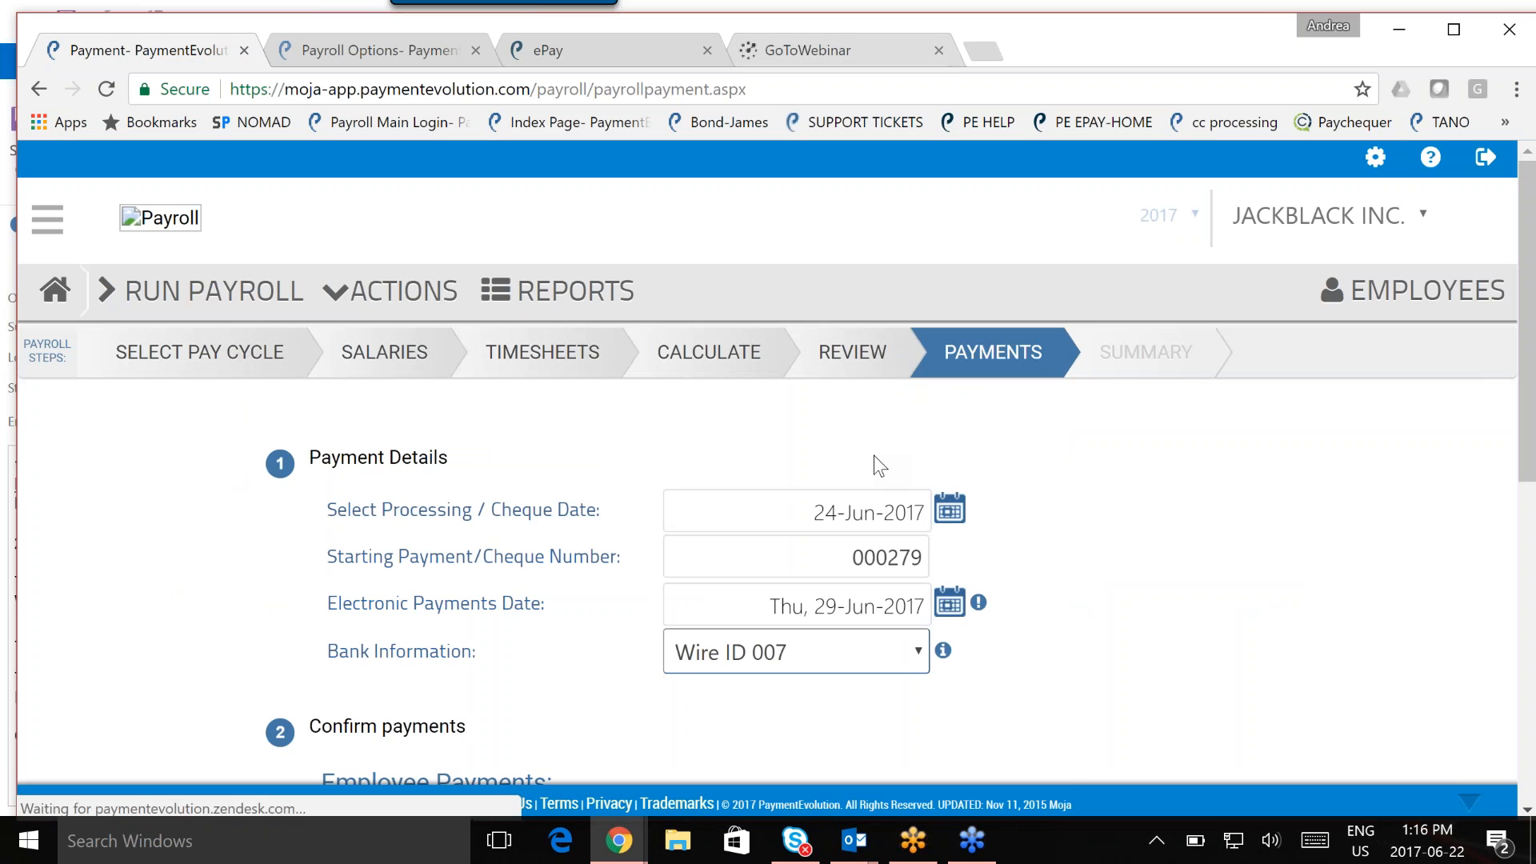
Set the pay run's bank information to the Central 1 Credit Union account and review the processing and electronic payment dates
{"action": "scroll", "coordinate": [874, 455], "scroll_direction": "down", "scroll_amount": 1}
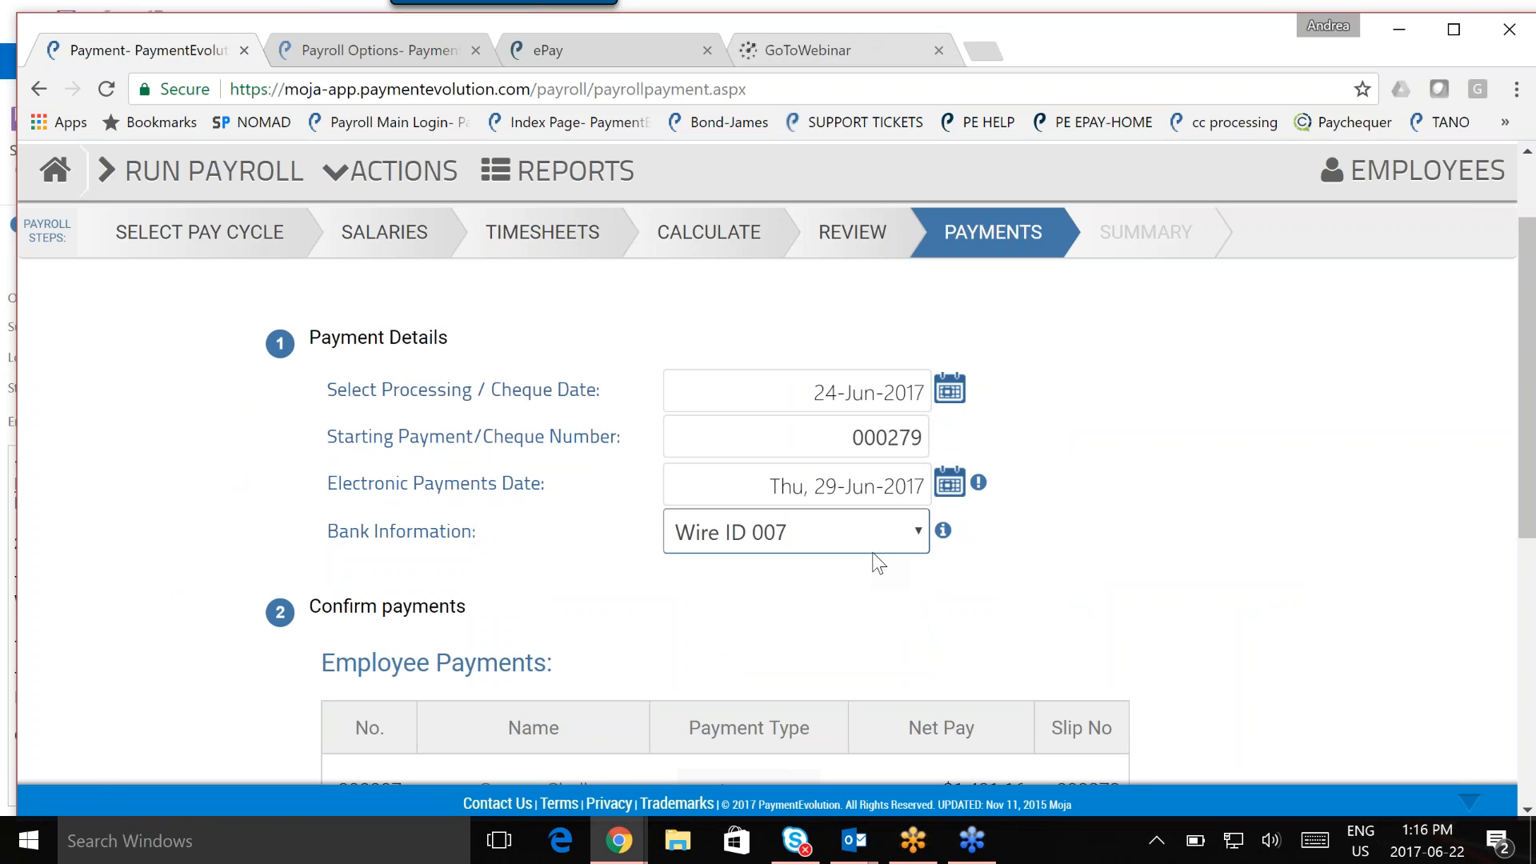
{"action": "scroll", "coordinate": [876, 560], "scroll_direction": "down", "scroll_amount": 1}
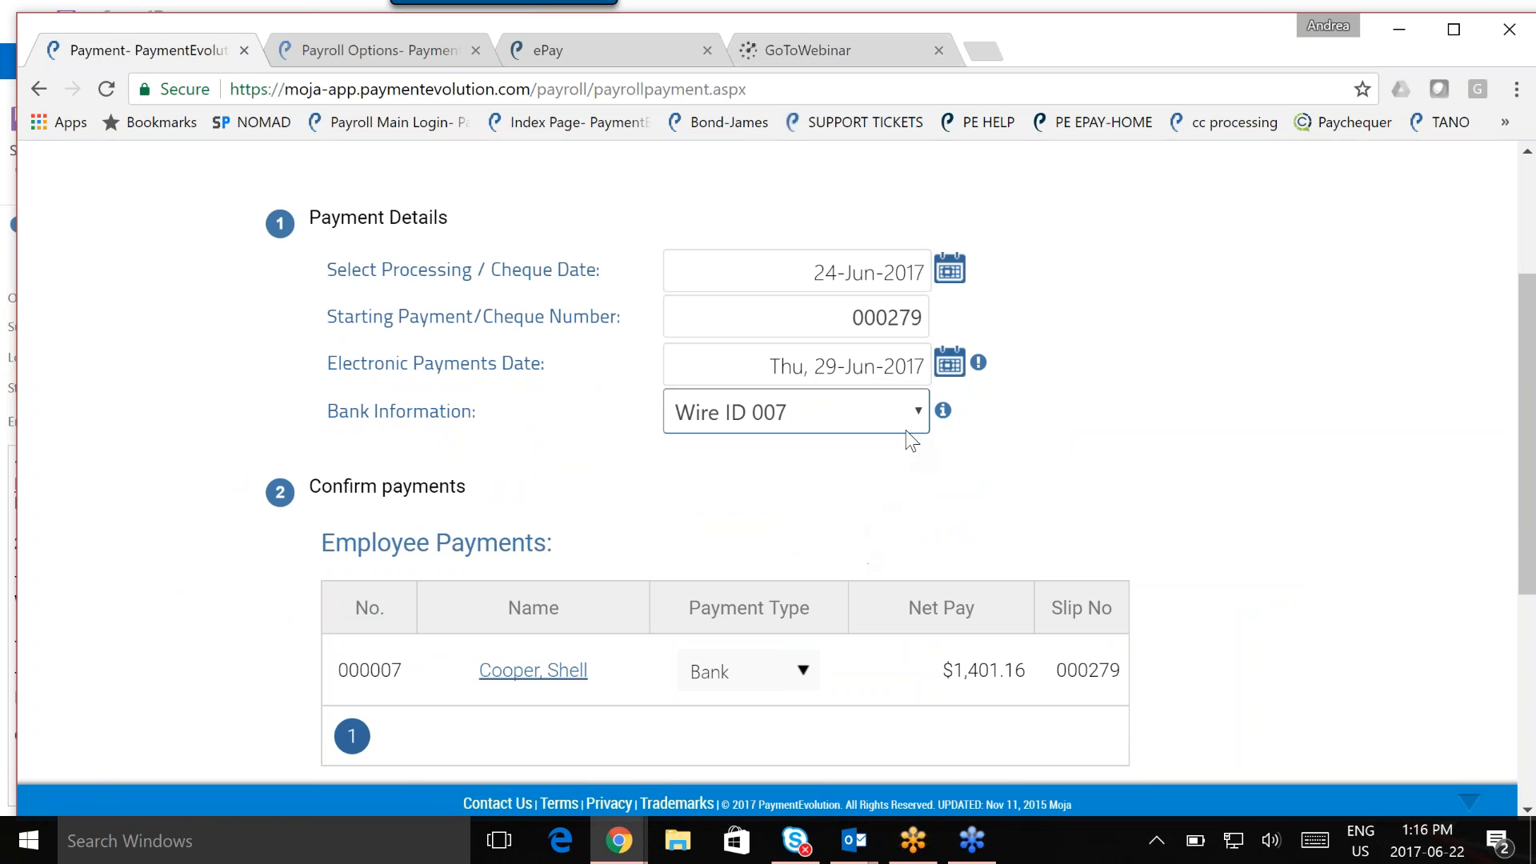
{"action": "left_click", "coordinate": [918, 414]}
{"action": "left_click", "coordinate": [904, 474]}
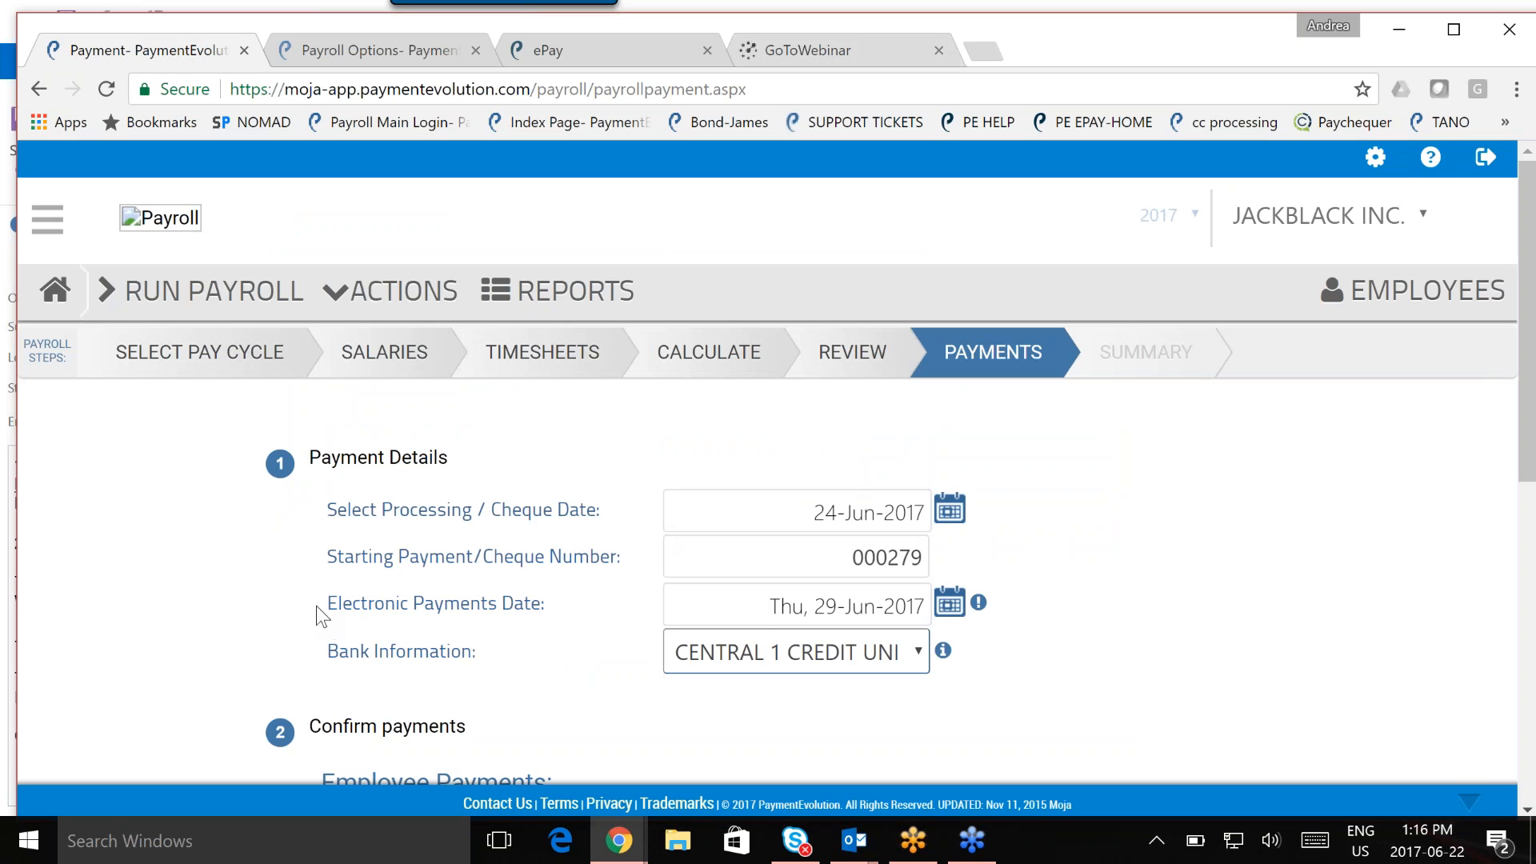
{"action": "left_click_drag", "start_coordinate": [327, 506], "coordinate": [544, 614]}
{"action": "left_click", "coordinate": [551, 618]}
Set the pay run's bank information to Bill Payment ID 002 and check the available electronic payment dates
{"action": "left_click", "coordinate": [916, 656]}
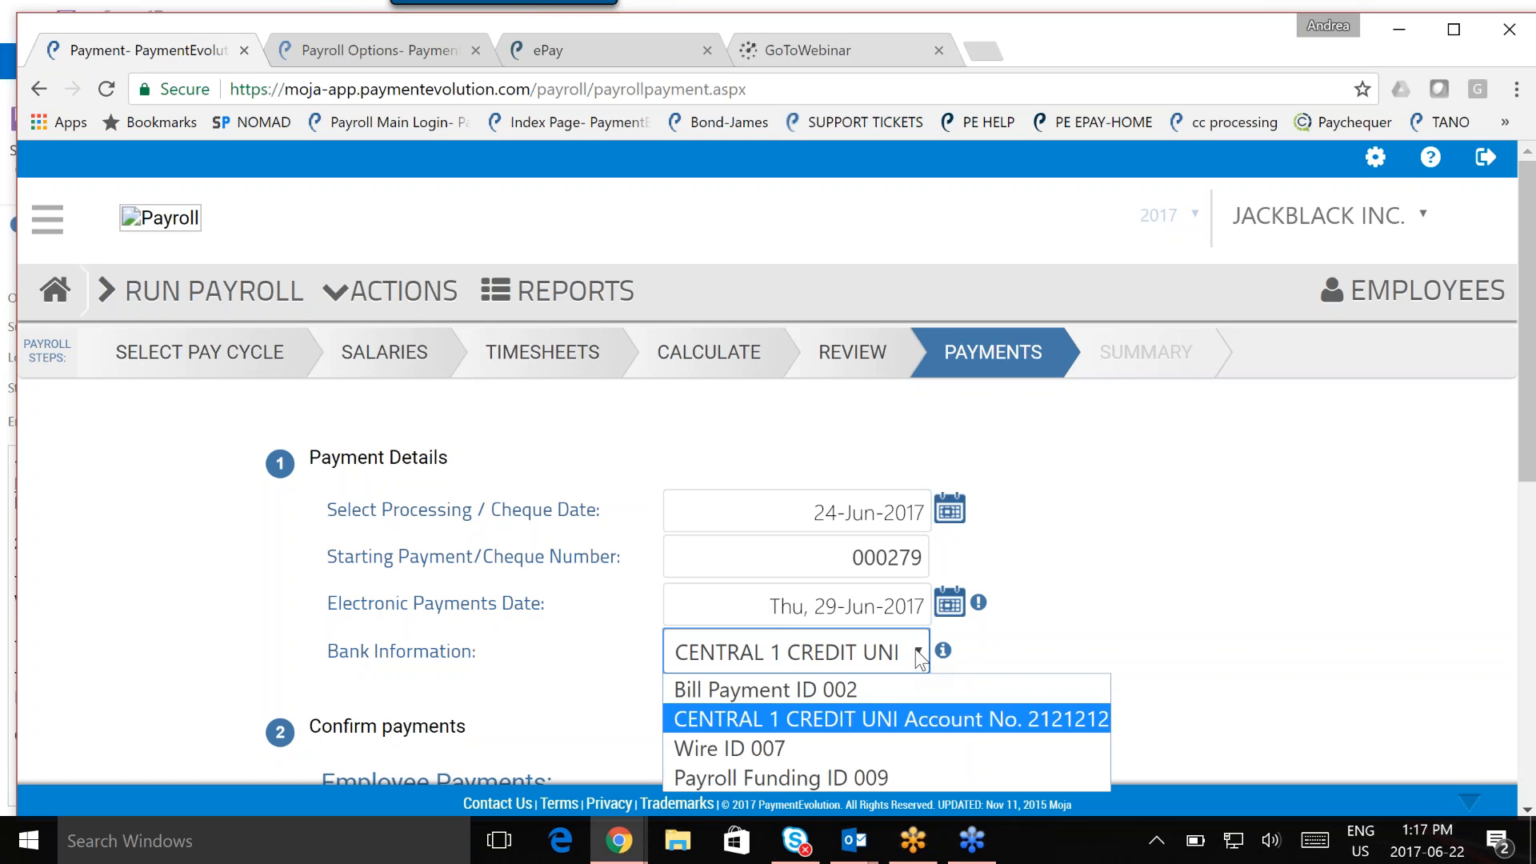
{"action": "left_click", "coordinate": [890, 686]}
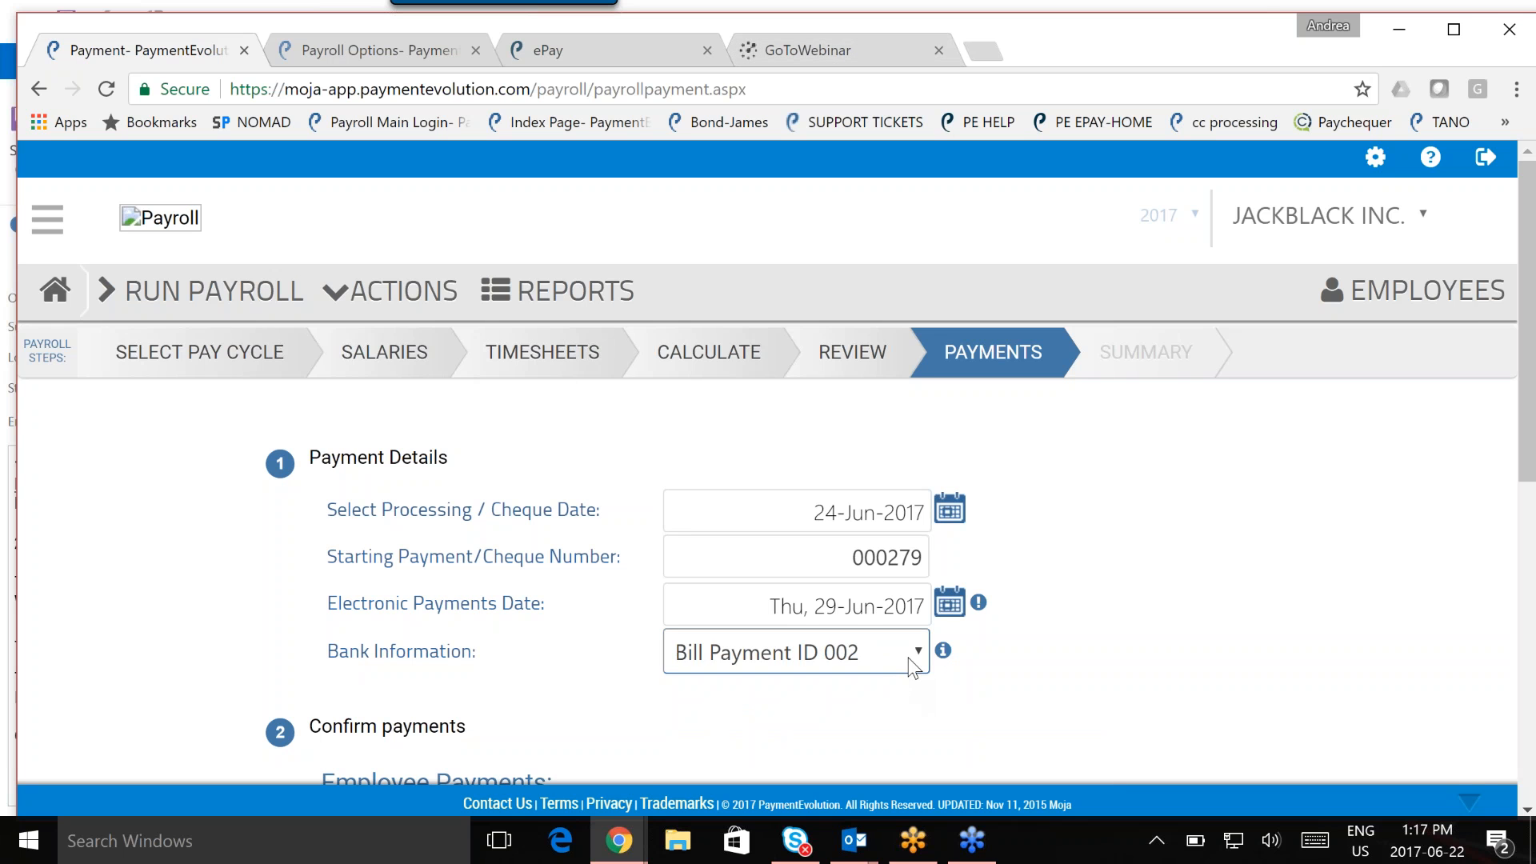
{"action": "left_click", "coordinate": [852, 607]}
{"action": "left_click", "coordinate": [867, 613]}
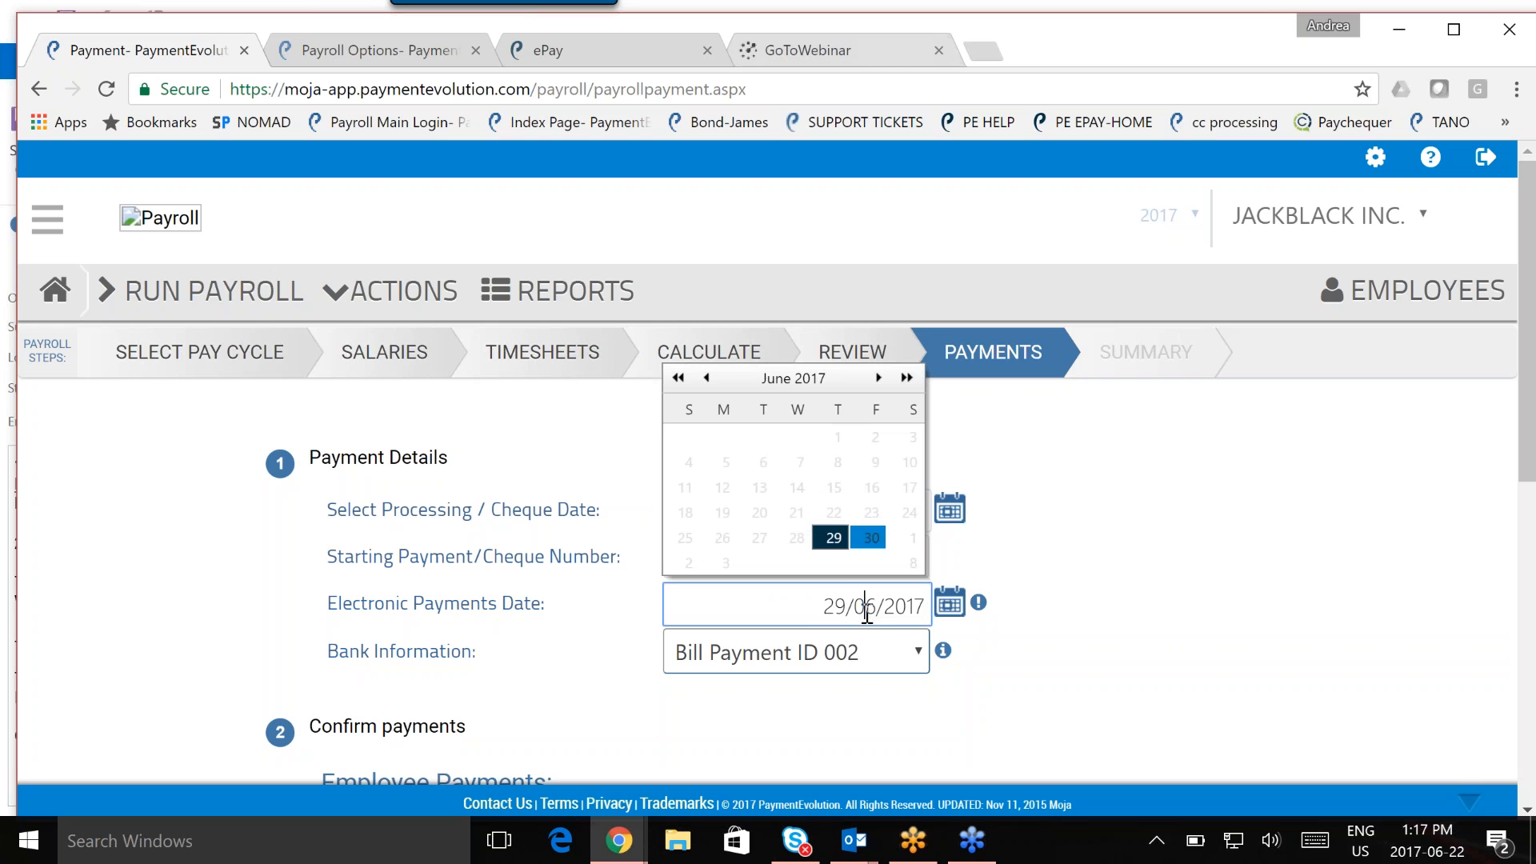
{"action": "left_click", "coordinate": [1000, 496]}
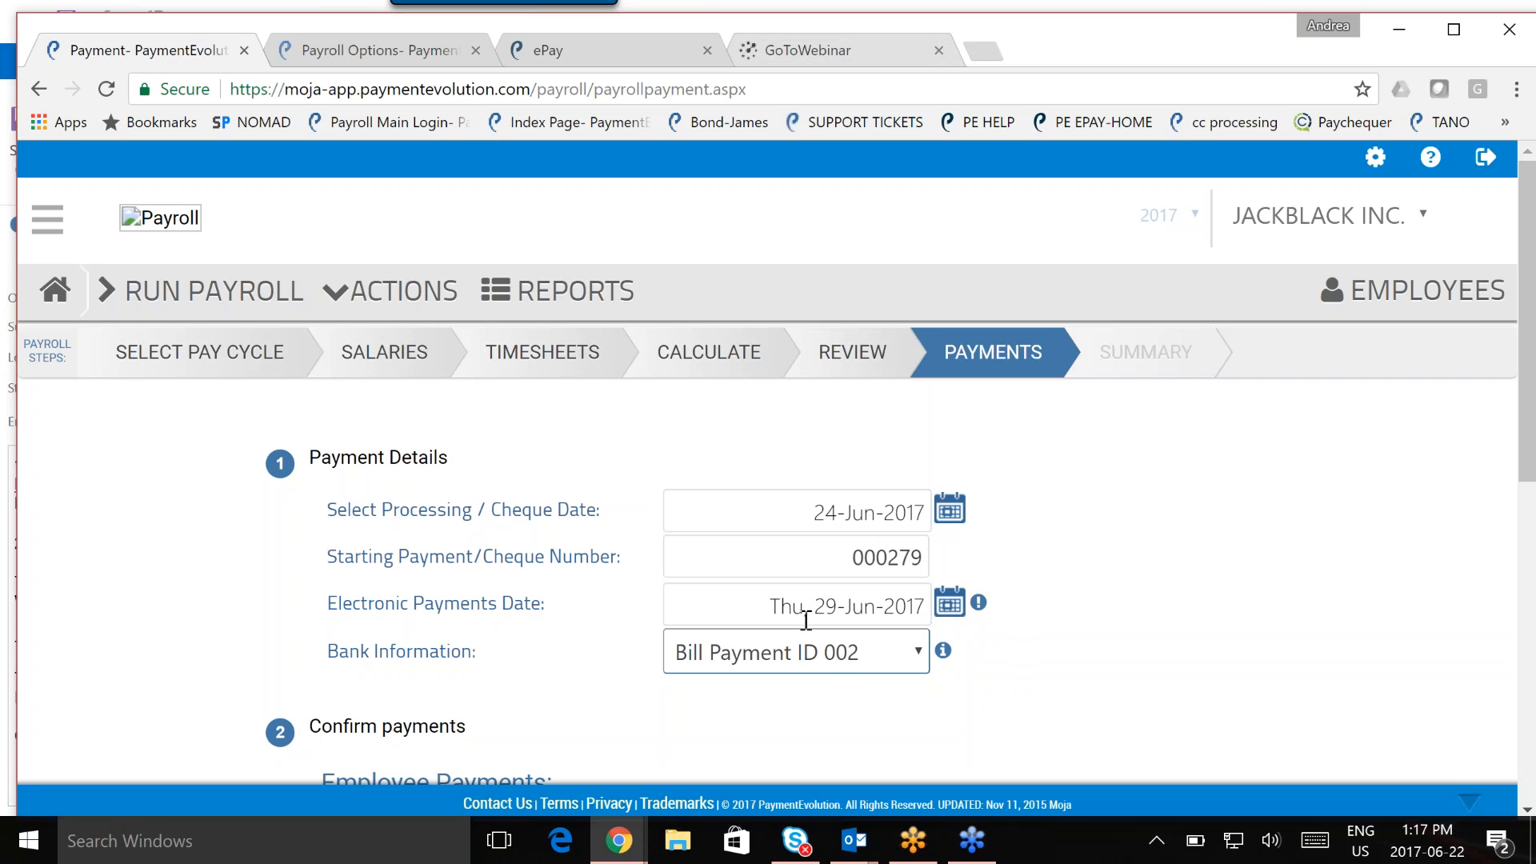
{"action": "left_click", "coordinate": [948, 613]}
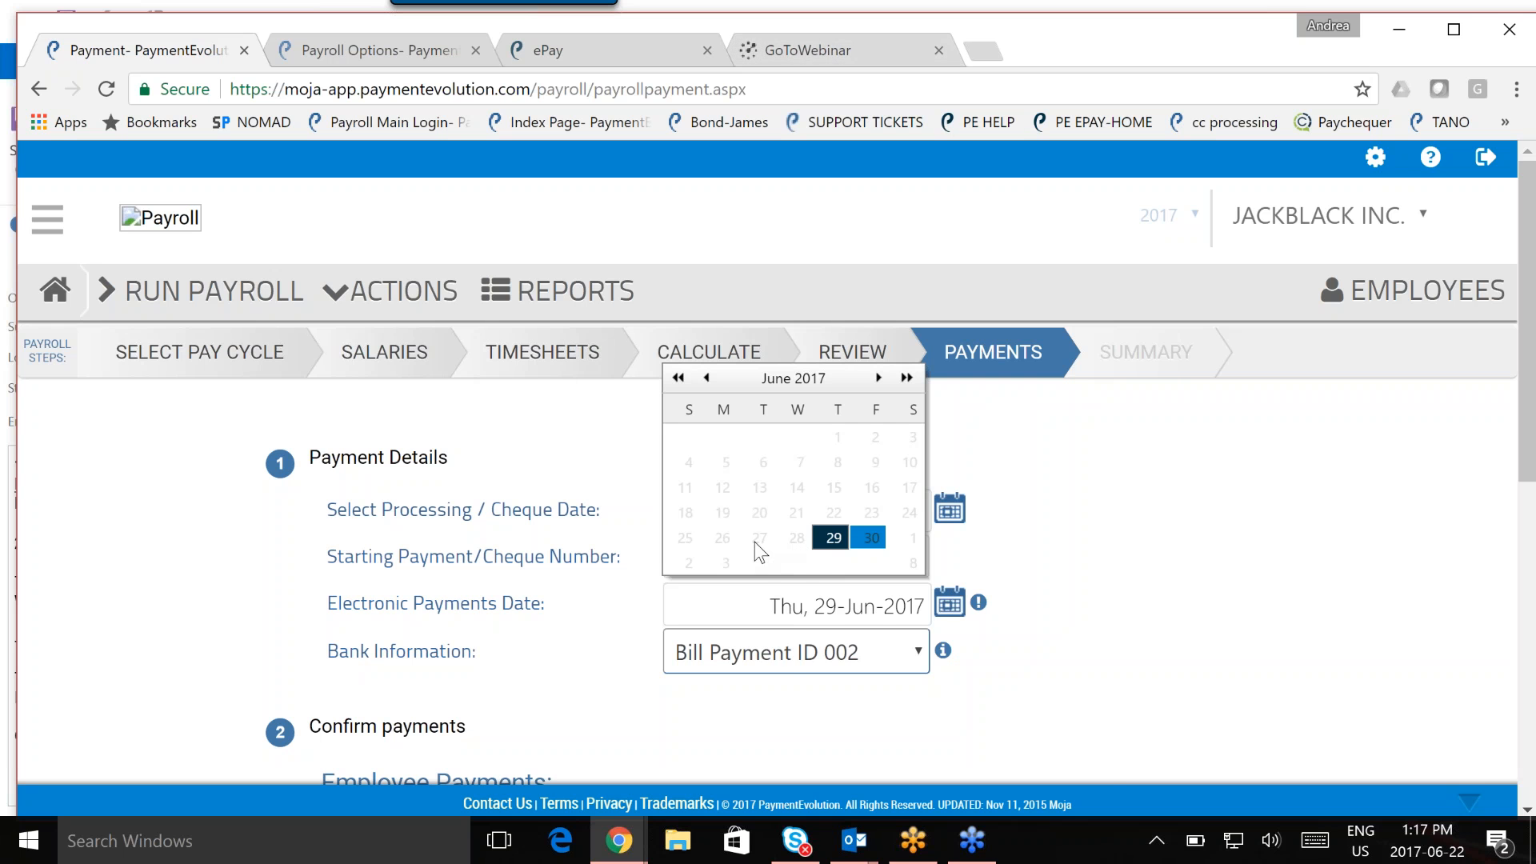
Set the pay run's bank information to Wire ID 007 and check which electronic payment dates are available
{"action": "left_click", "coordinate": [790, 653]}
{"action": "left_click", "coordinate": [794, 750]}
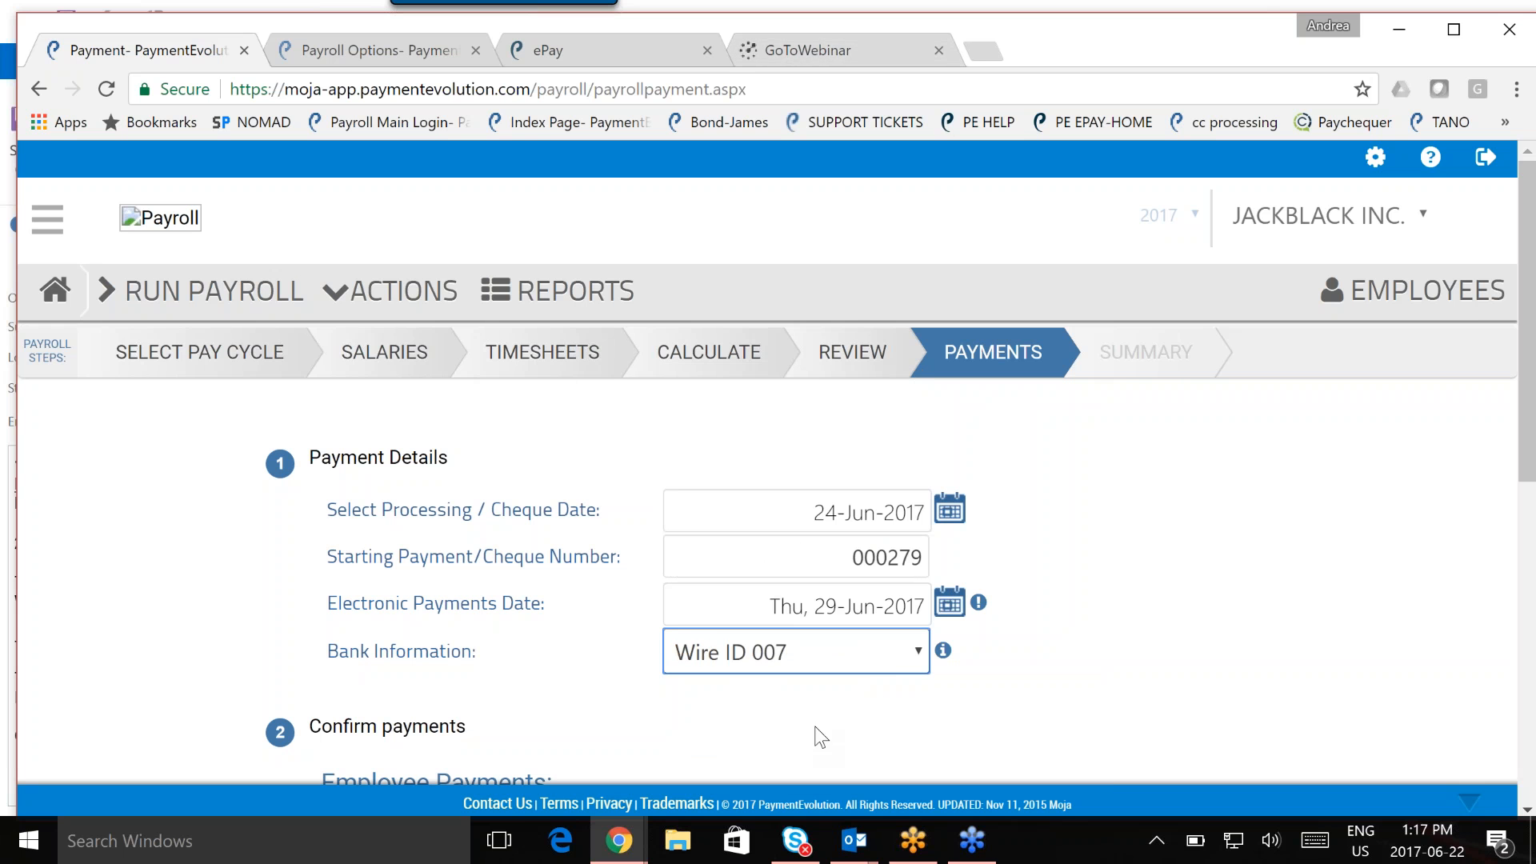
{"action": "left_click", "coordinate": [948, 608]}
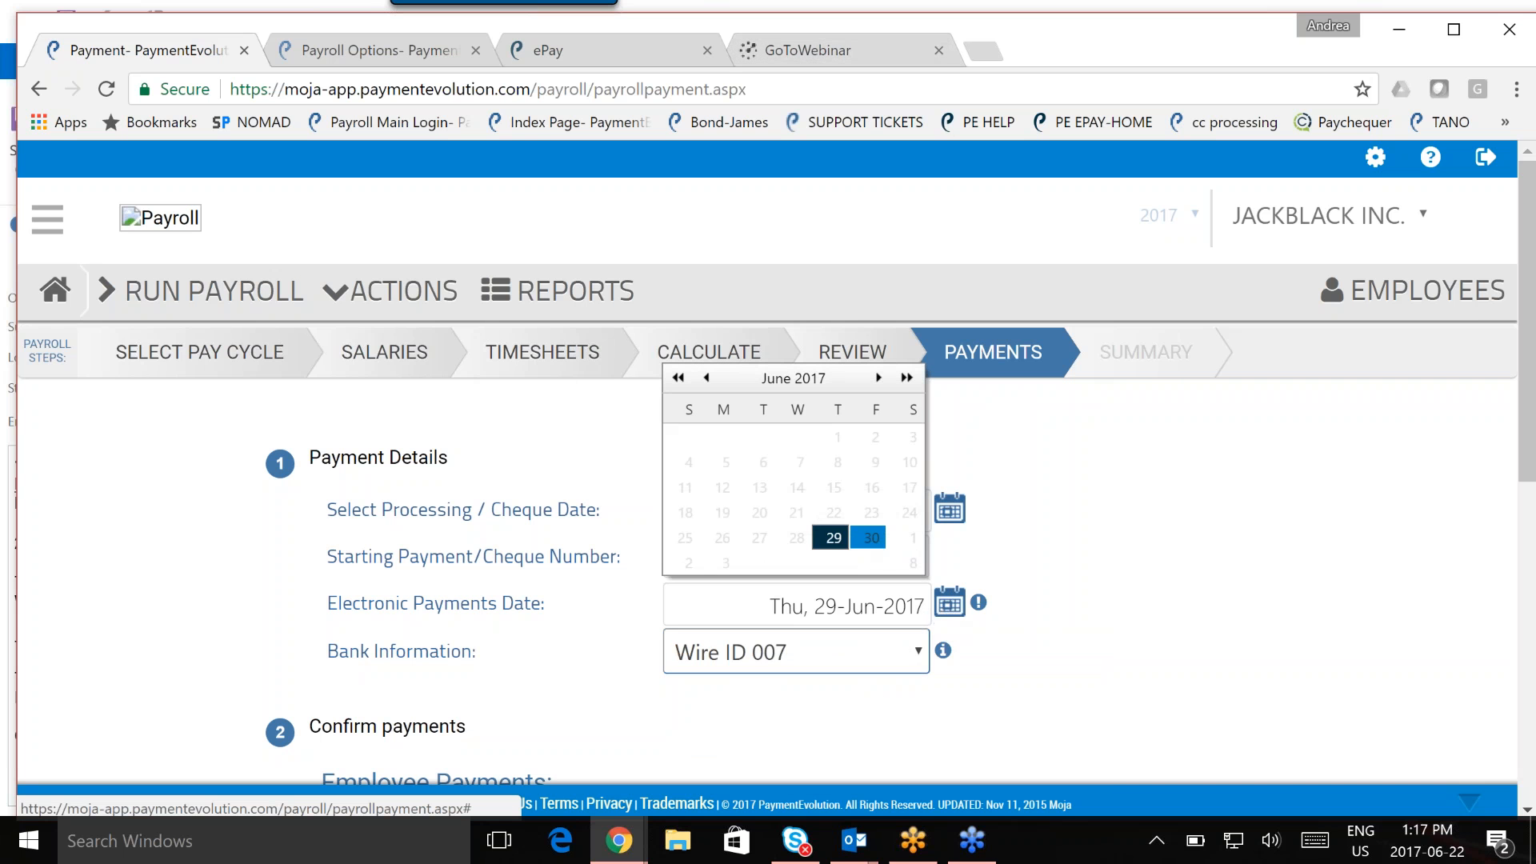
{"action": "left_click", "coordinate": [946, 615]}
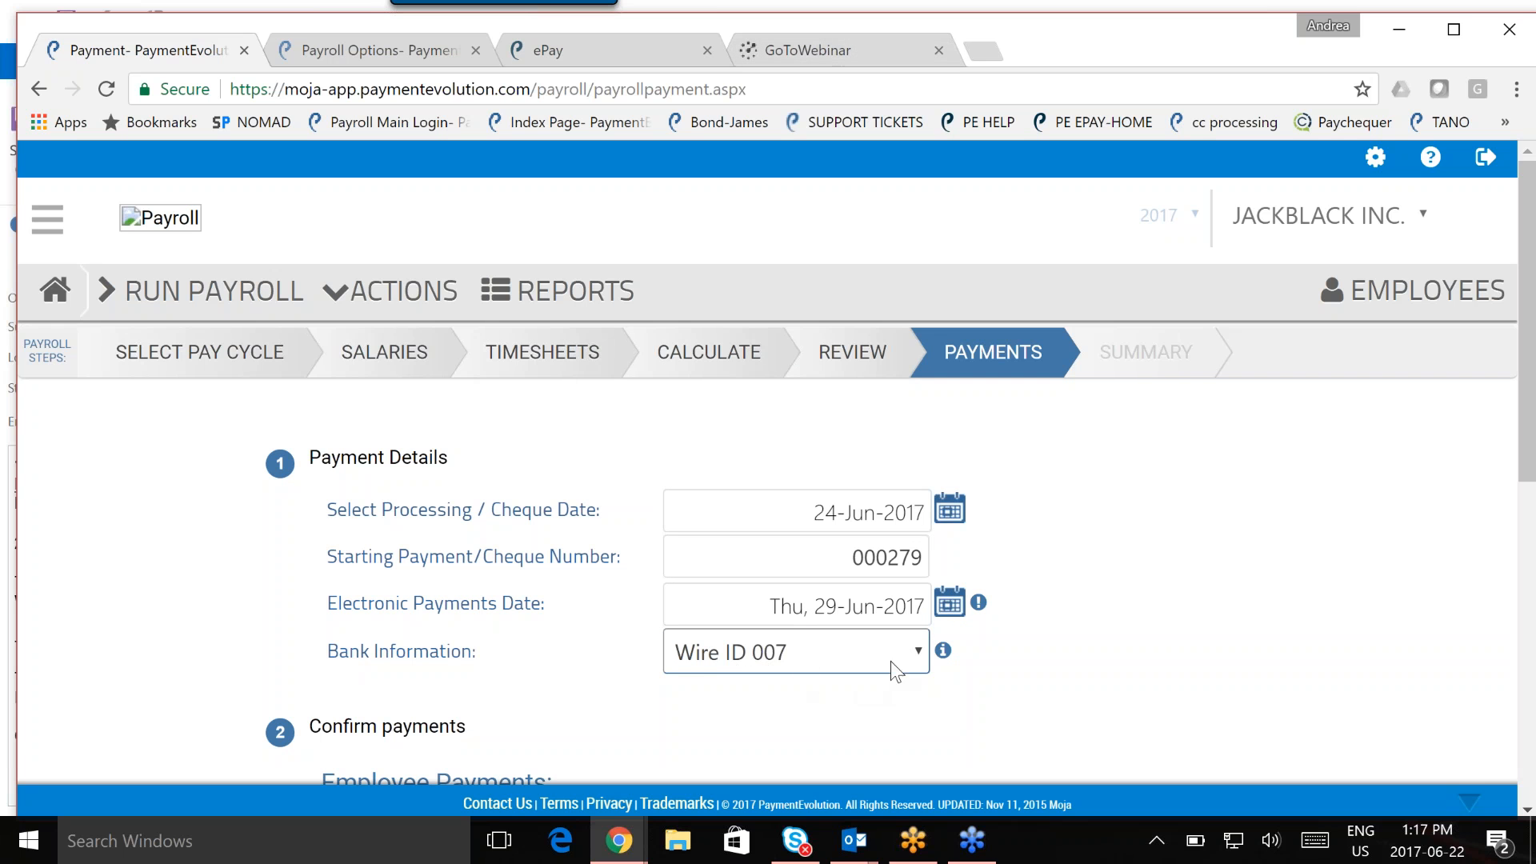
{"action": "left_click", "coordinate": [949, 606]}
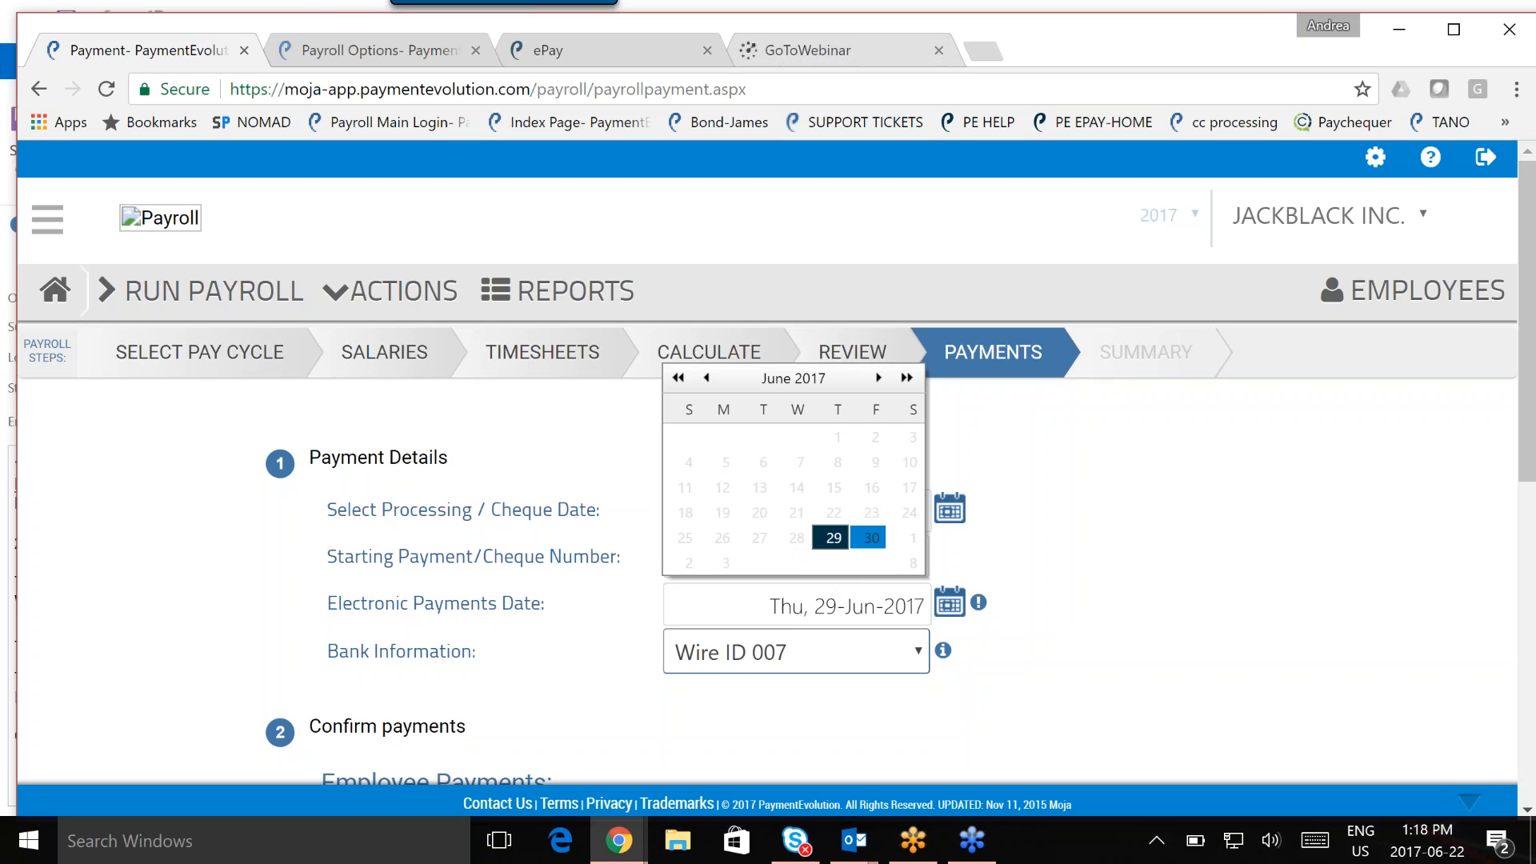
{"action": "left_click", "coordinate": [1110, 633]}
Review the employee payments and estimated total, and try to finish the payrun
{"action": "scroll", "coordinate": [1110, 632], "scroll_direction": "down", "scroll_amount": 7}
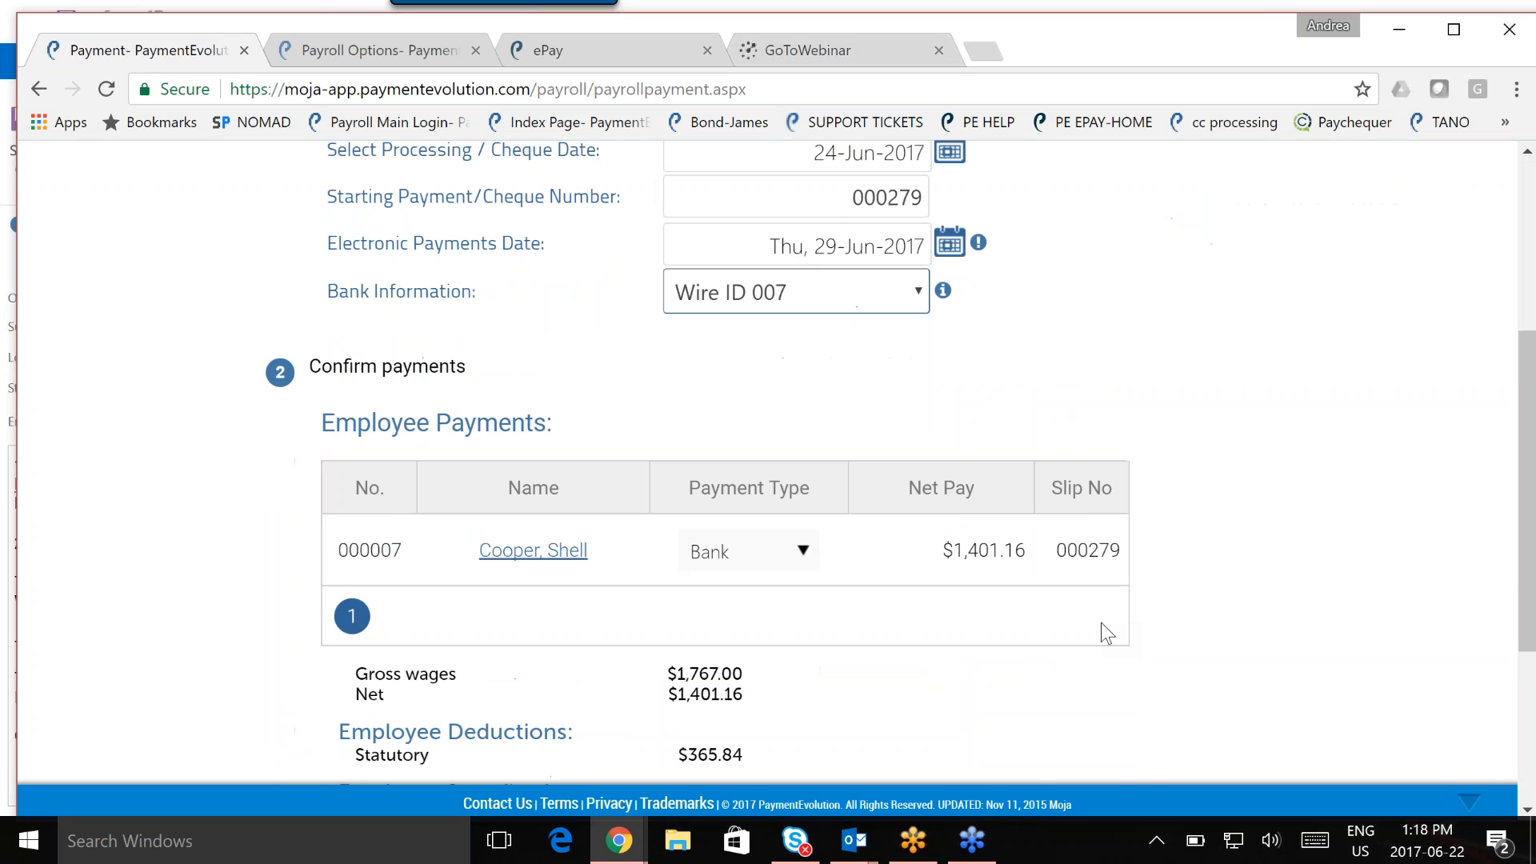
{"action": "scroll", "coordinate": [1101, 623], "scroll_direction": "down", "scroll_amount": 1}
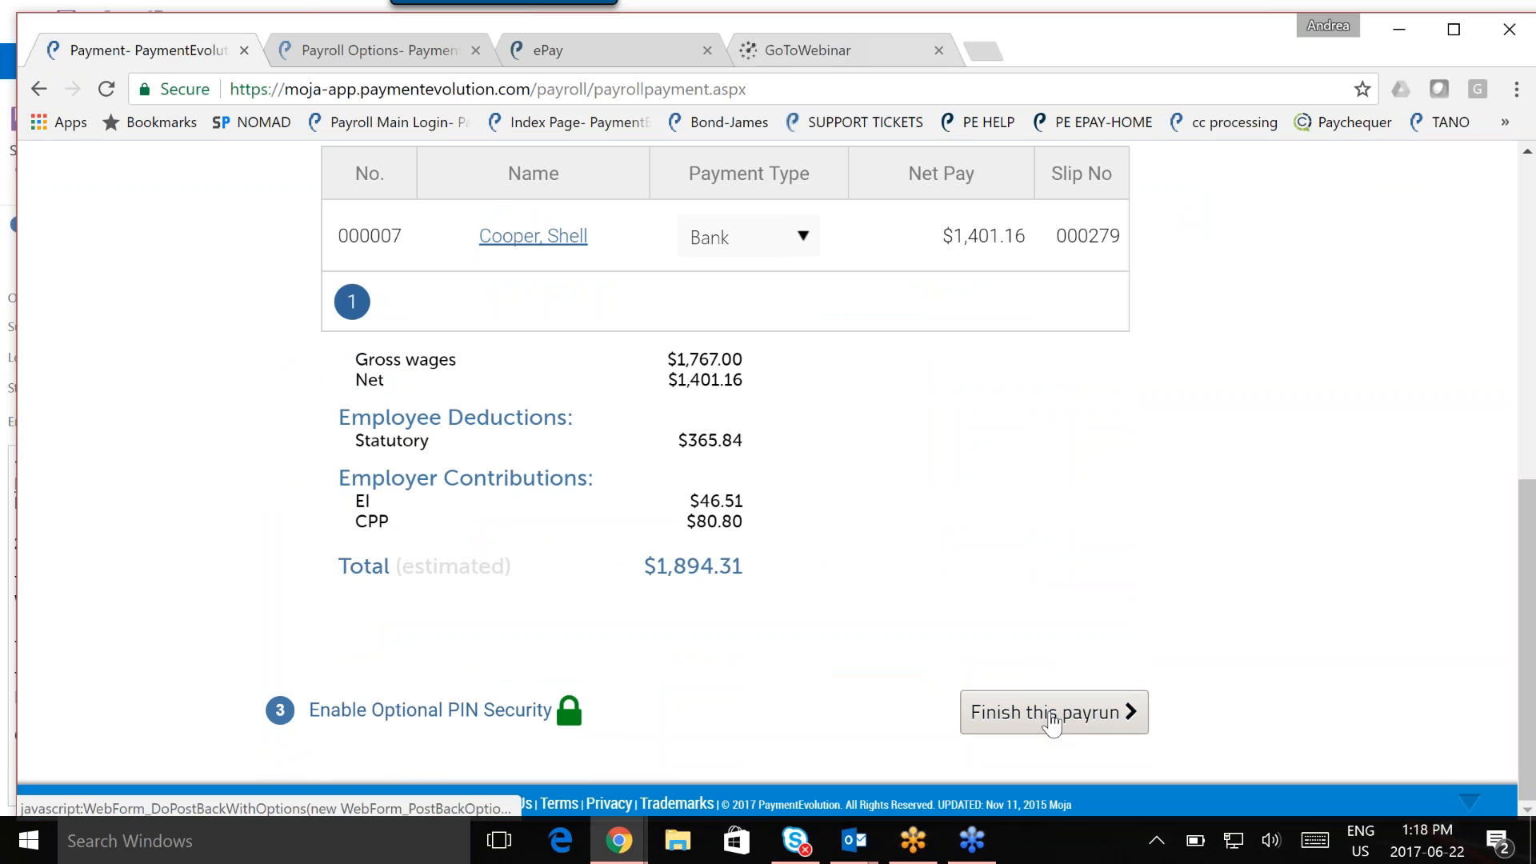
{"action": "left_click", "coordinate": [1050, 720]}
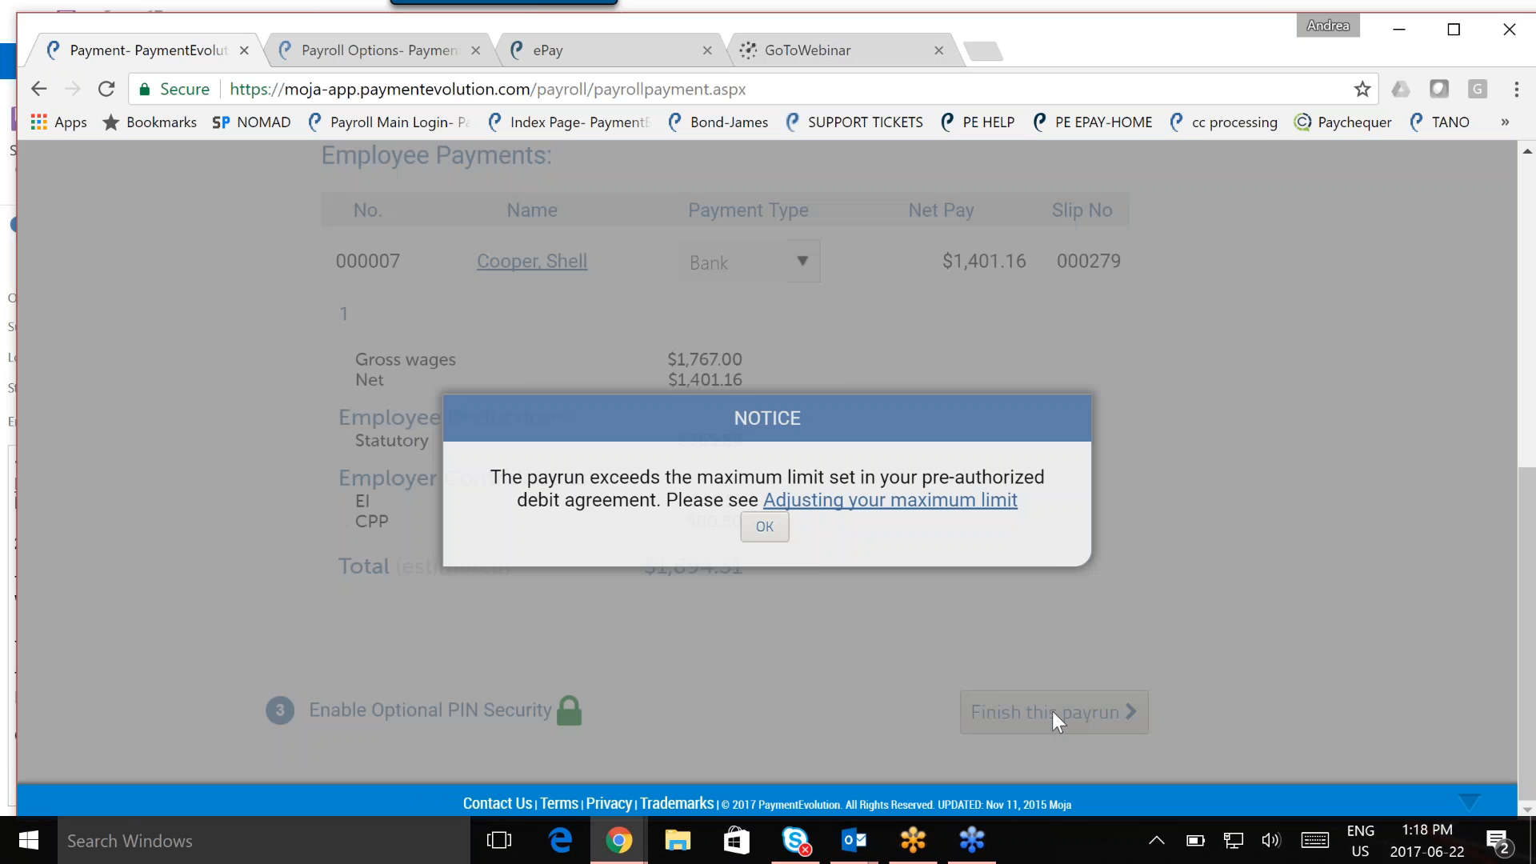
{"action": "left_click", "coordinate": [764, 528]}
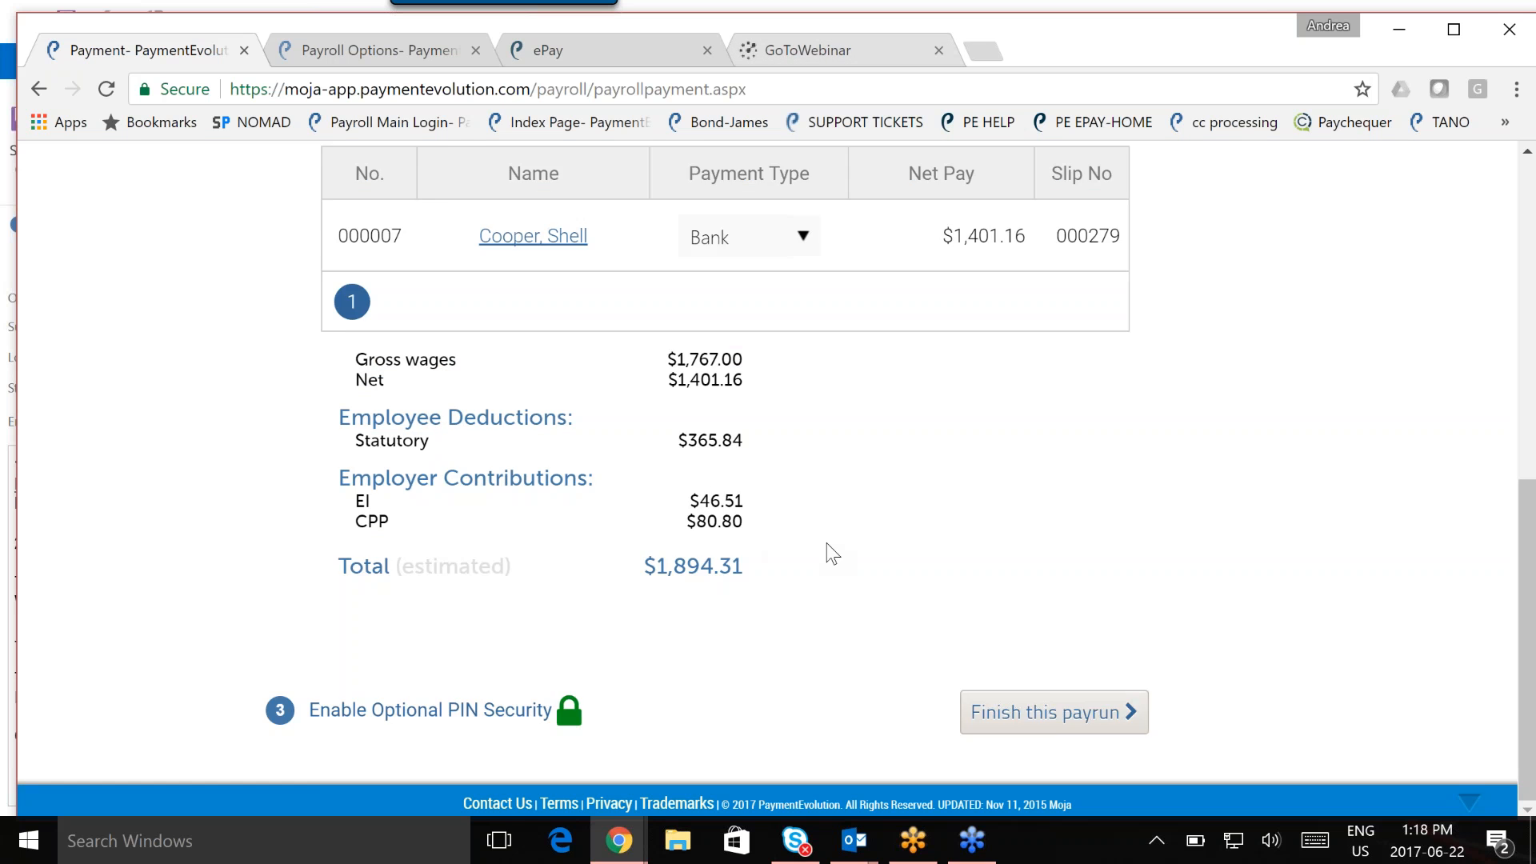
Set the pay run's bank information to the Central 1 Credit Union account, and finish and authorize the payrun
{"action": "left_click", "coordinate": [916, 467]}
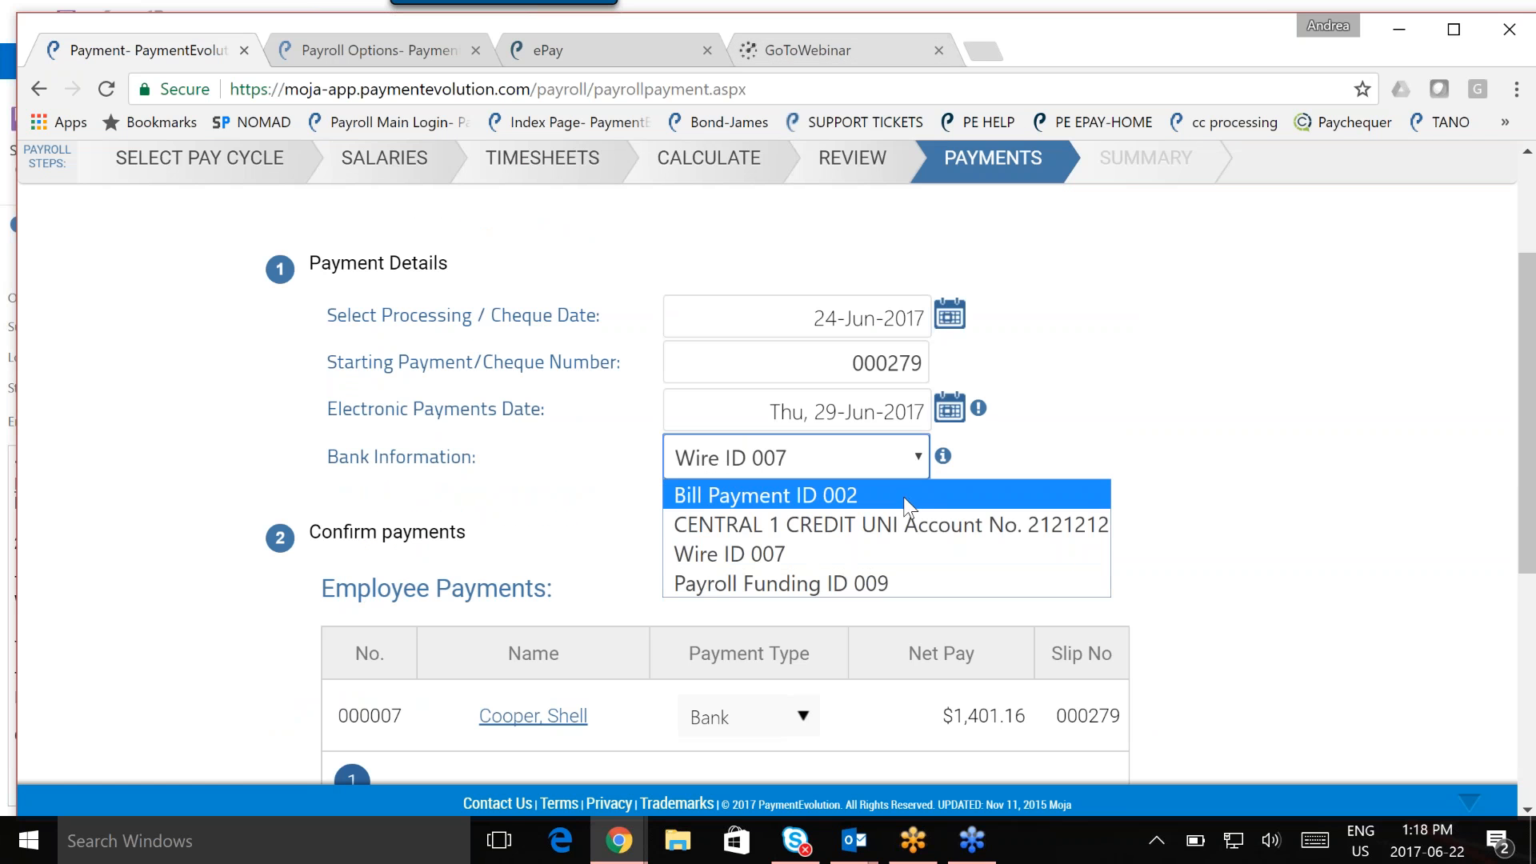
{"action": "left_click", "coordinate": [899, 523]}
{"action": "scroll", "coordinate": [768, 462], "scroll_direction": "down", "scroll_amount": 5}
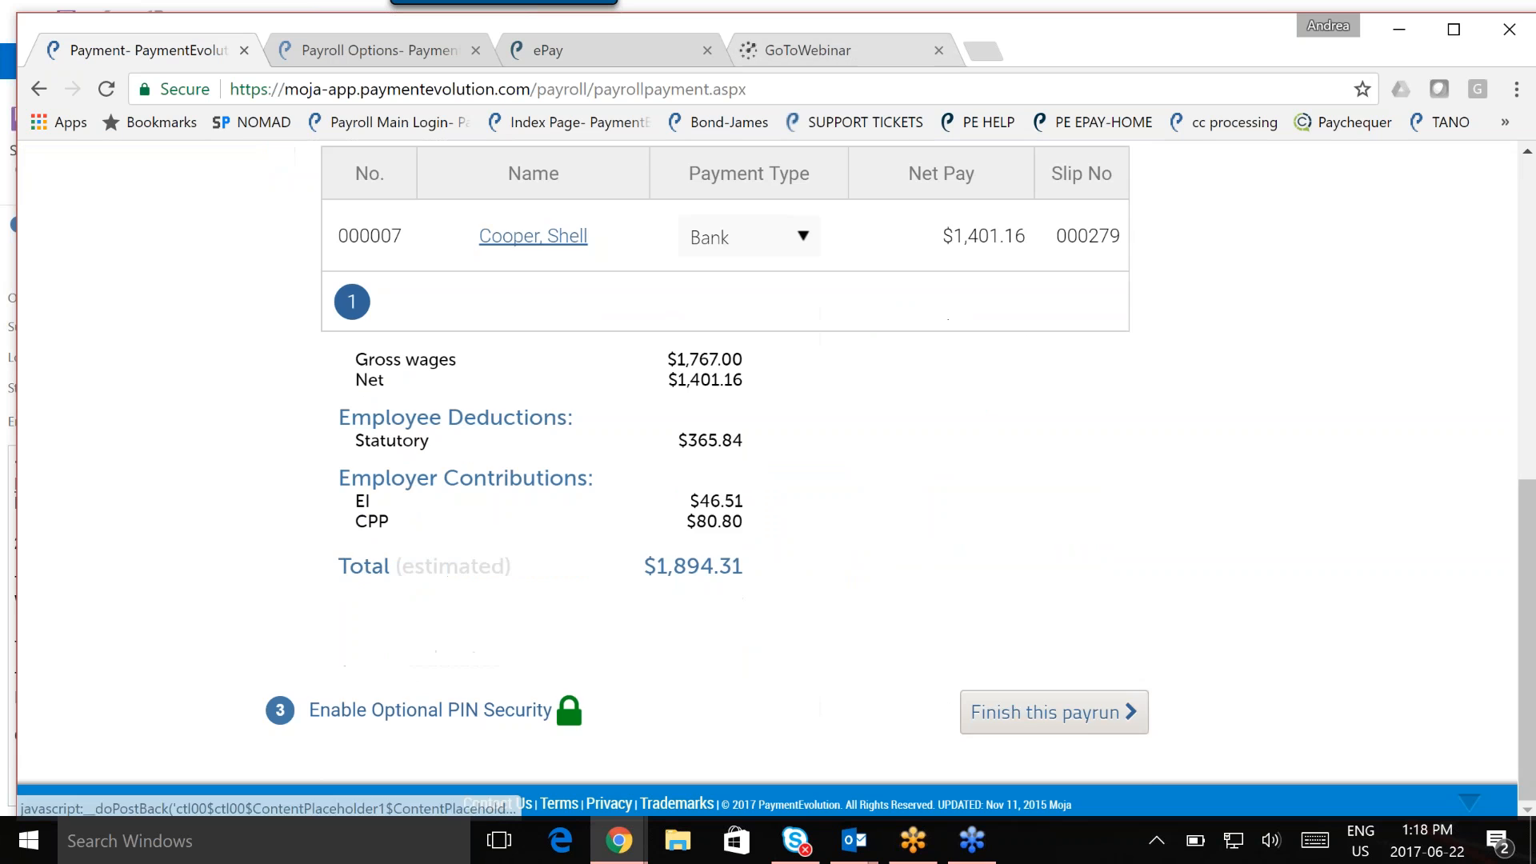
{"action": "left_click", "coordinate": [1014, 709]}
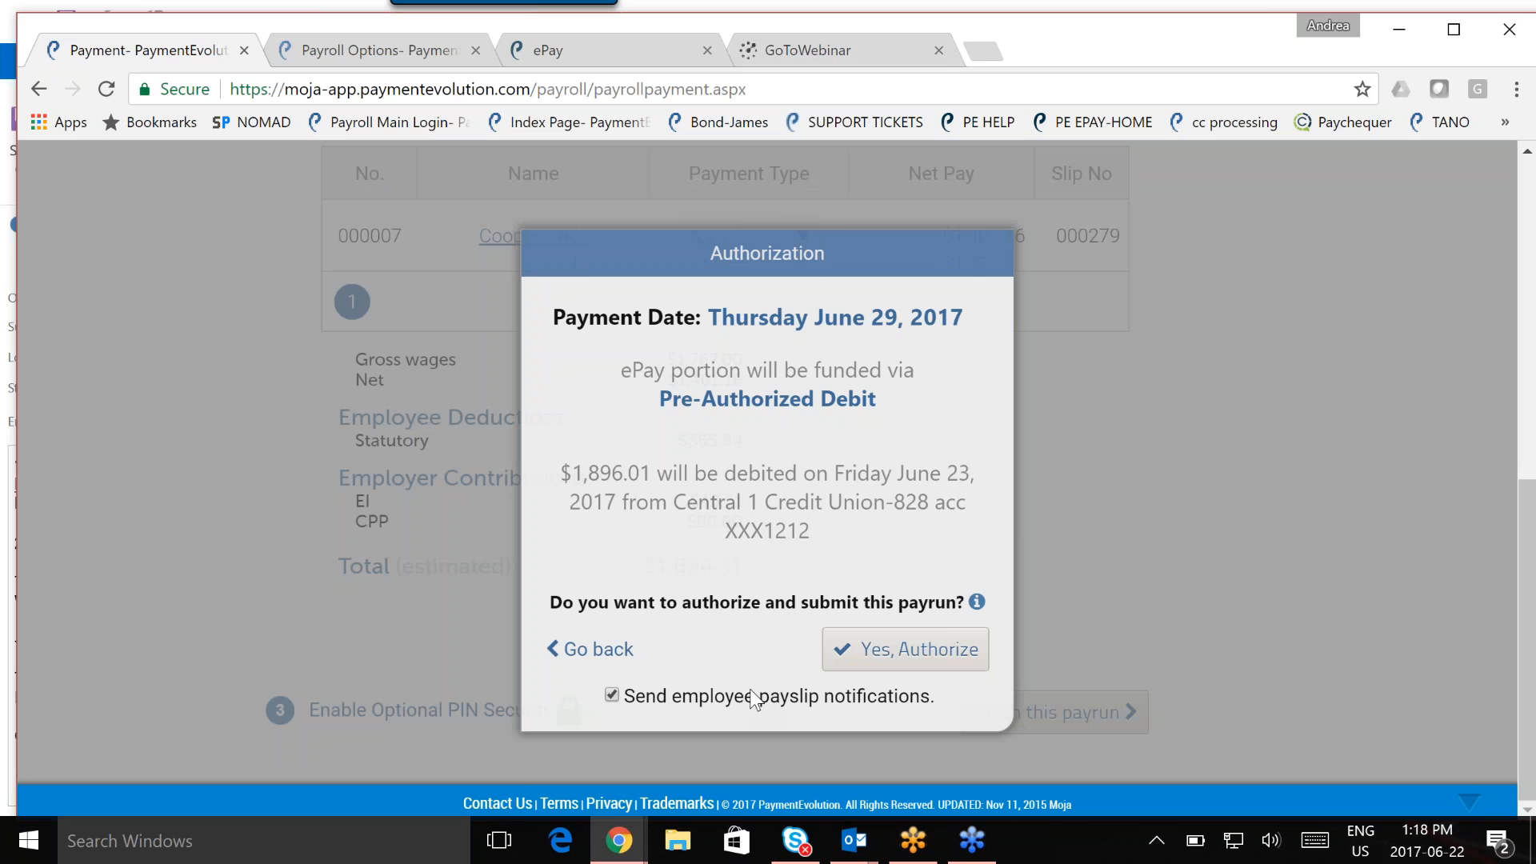
{"action": "left_click", "coordinate": [888, 650]}
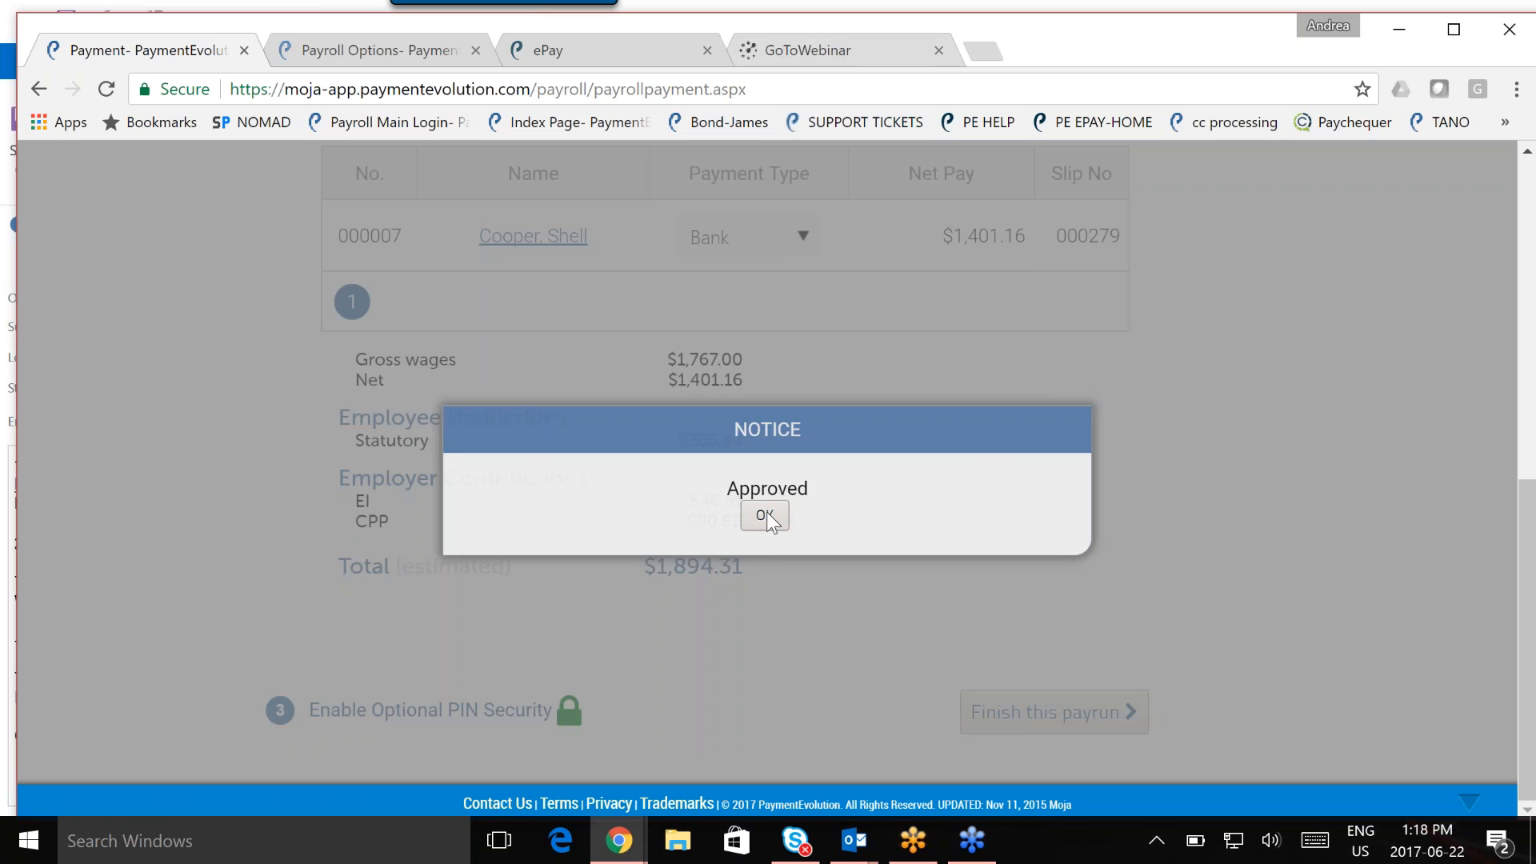
{"action": "left_click", "coordinate": [765, 515]}
Submit the payrun a second time and authorize its funding by pre-authorized debit
{"action": "left_click", "coordinate": [1040, 714]}
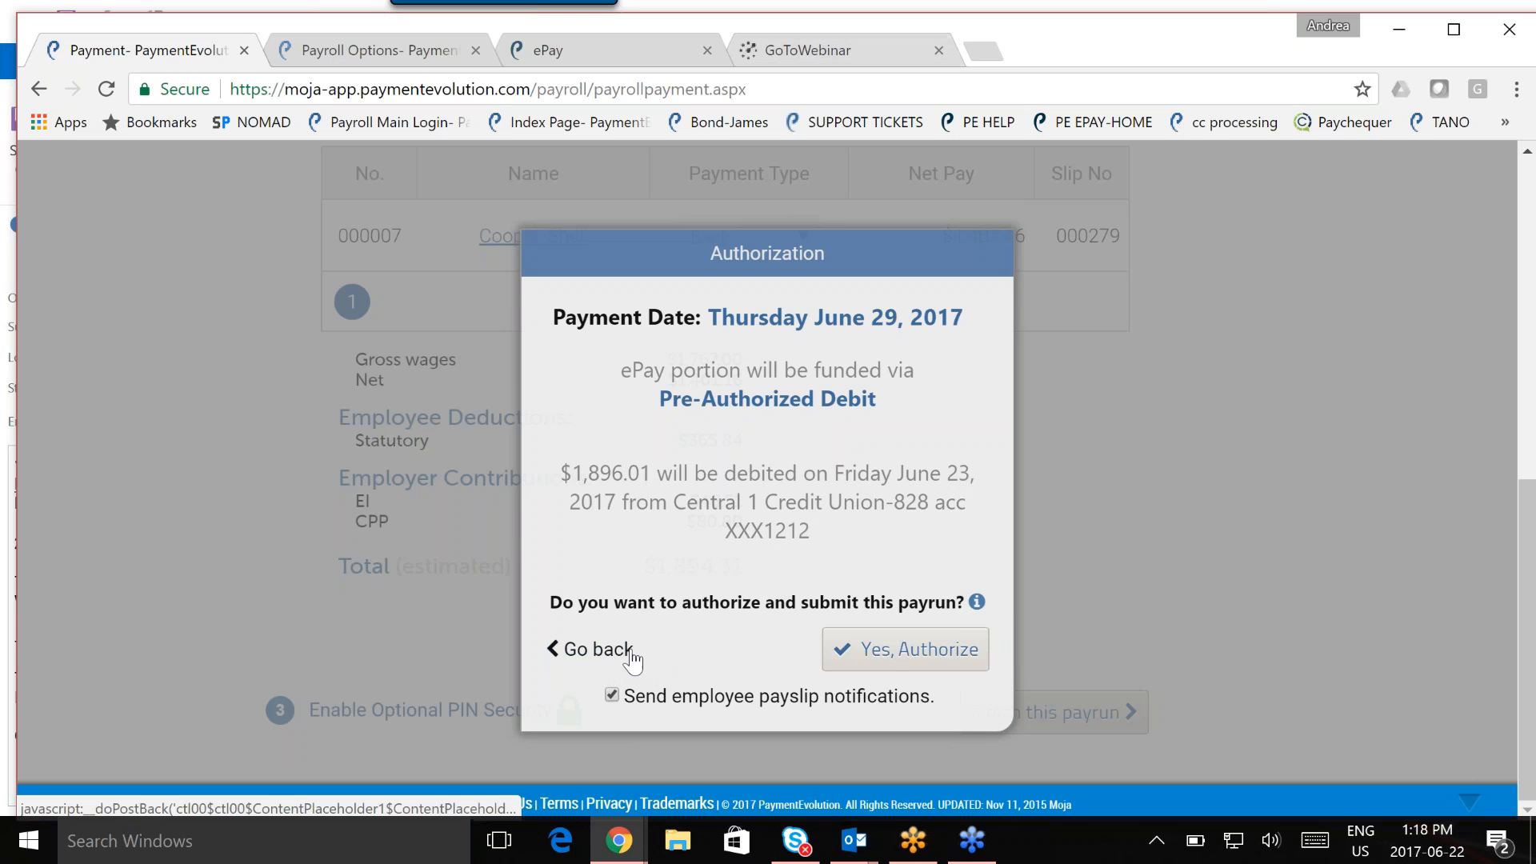
{"action": "left_click", "coordinate": [881, 660]}
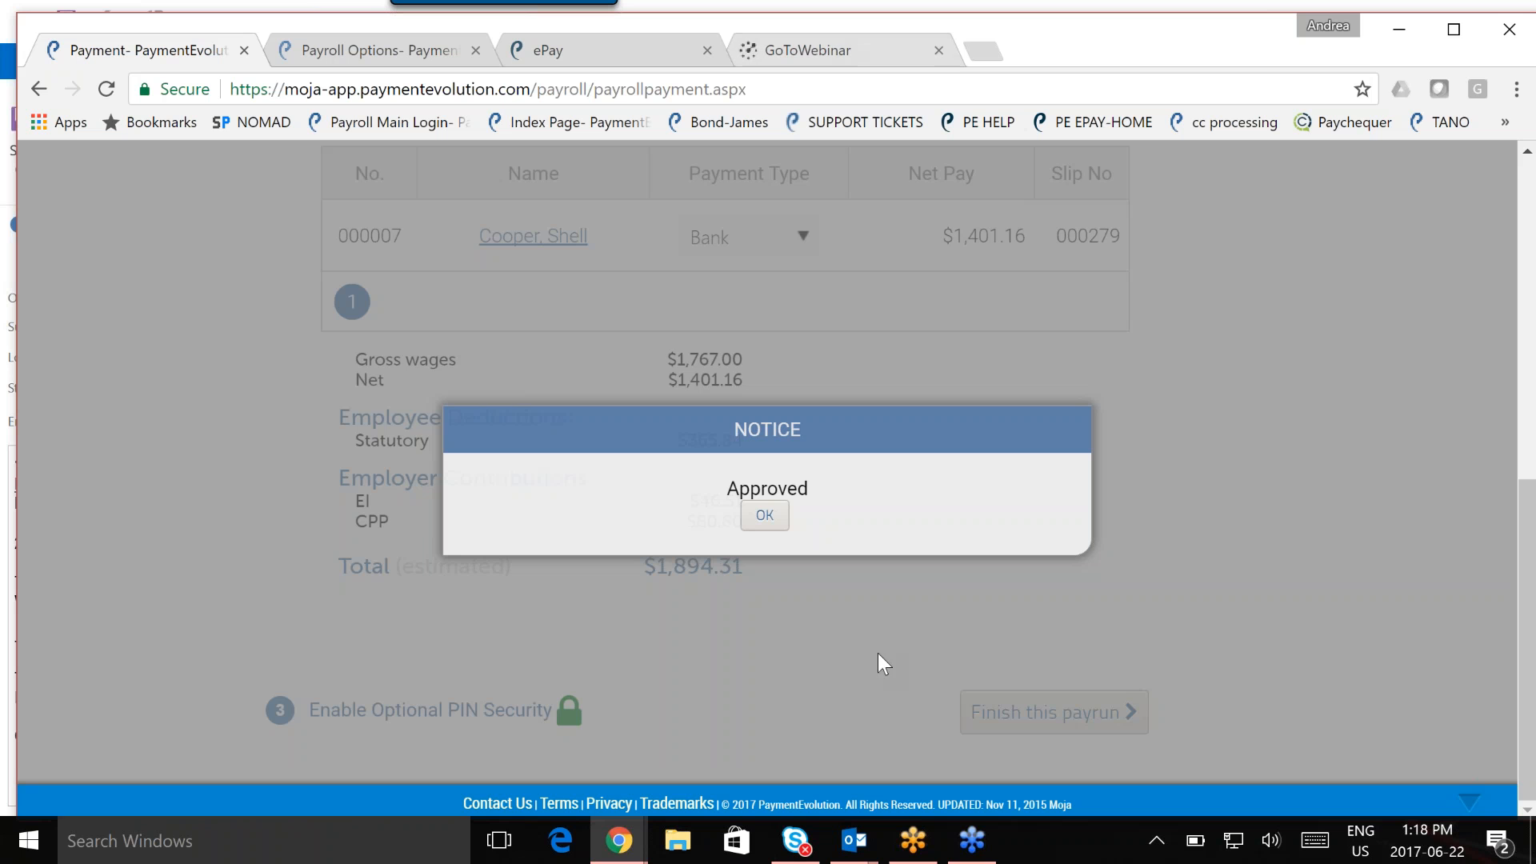
{"action": "left_click", "coordinate": [765, 515]}
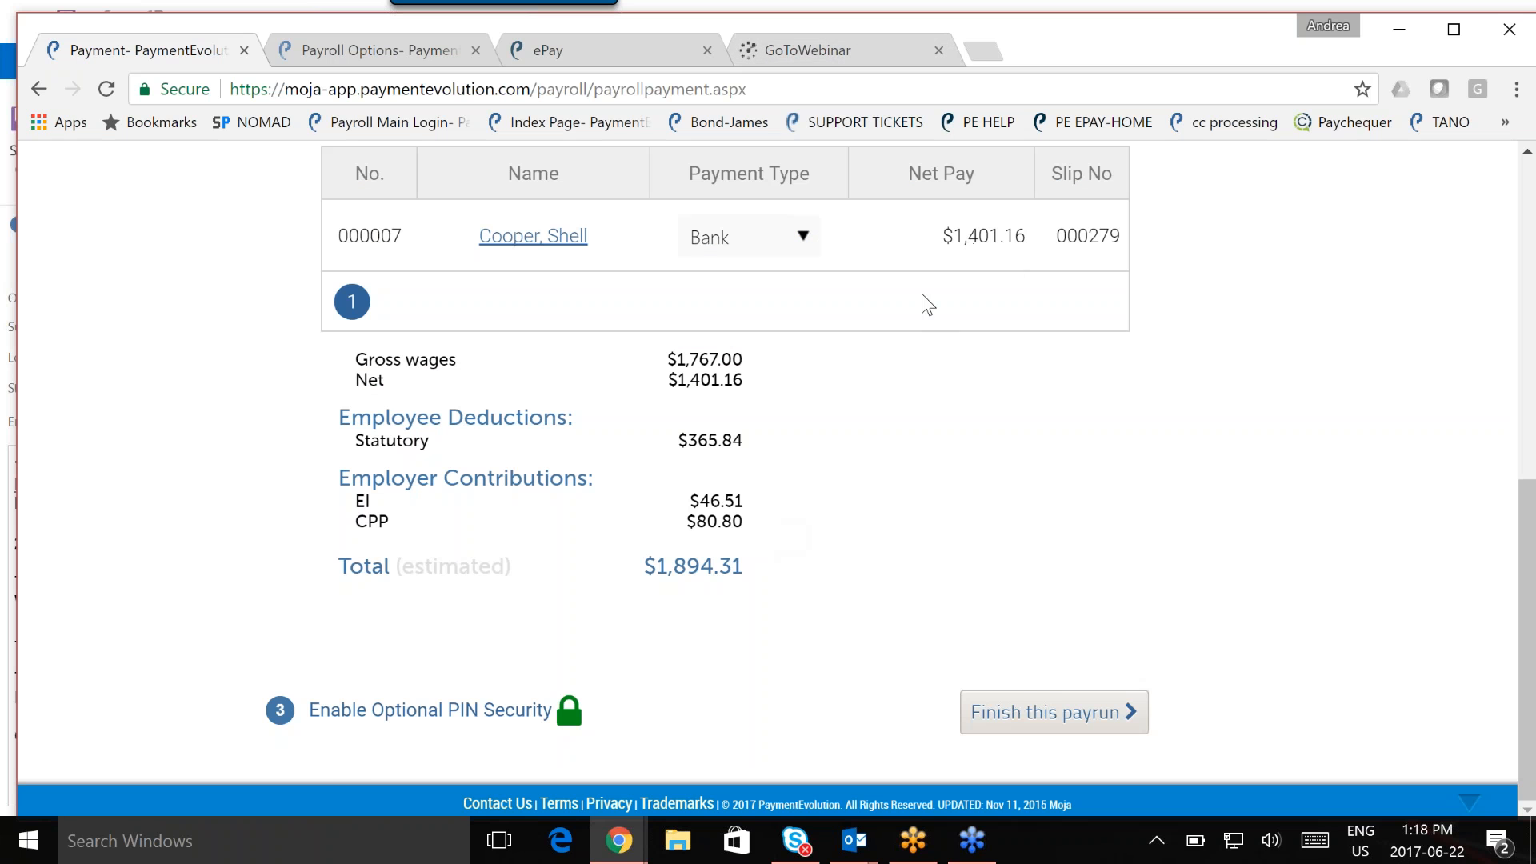
Open the E-Pay direct deposit report for the company
{"action": "scroll", "coordinate": [866, 438], "scroll_direction": "up", "scroll_amount": 7}
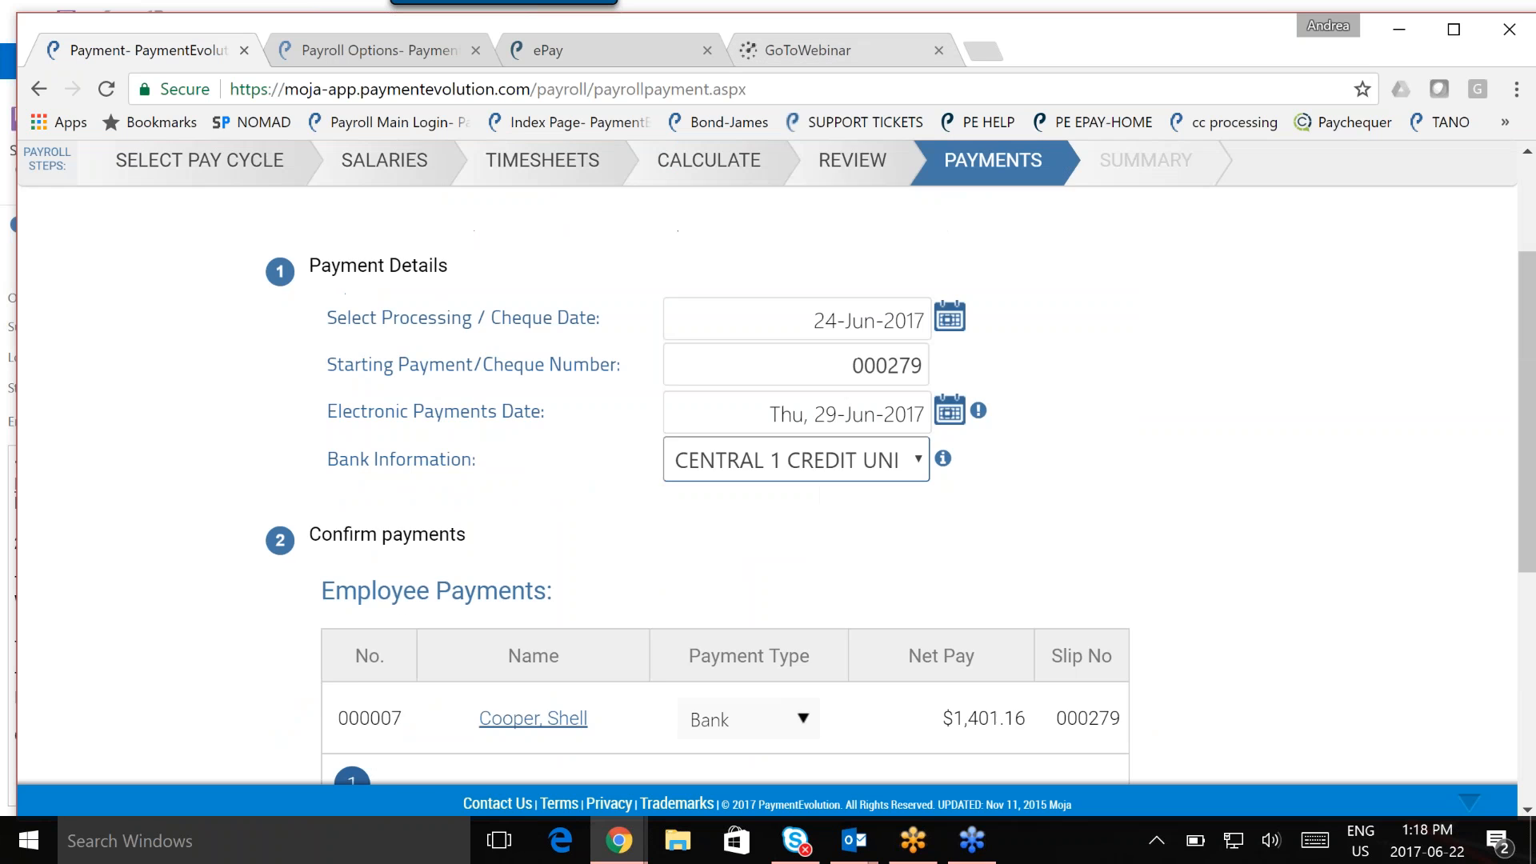
{"action": "mouse_move", "coordinate": [596, 308]}
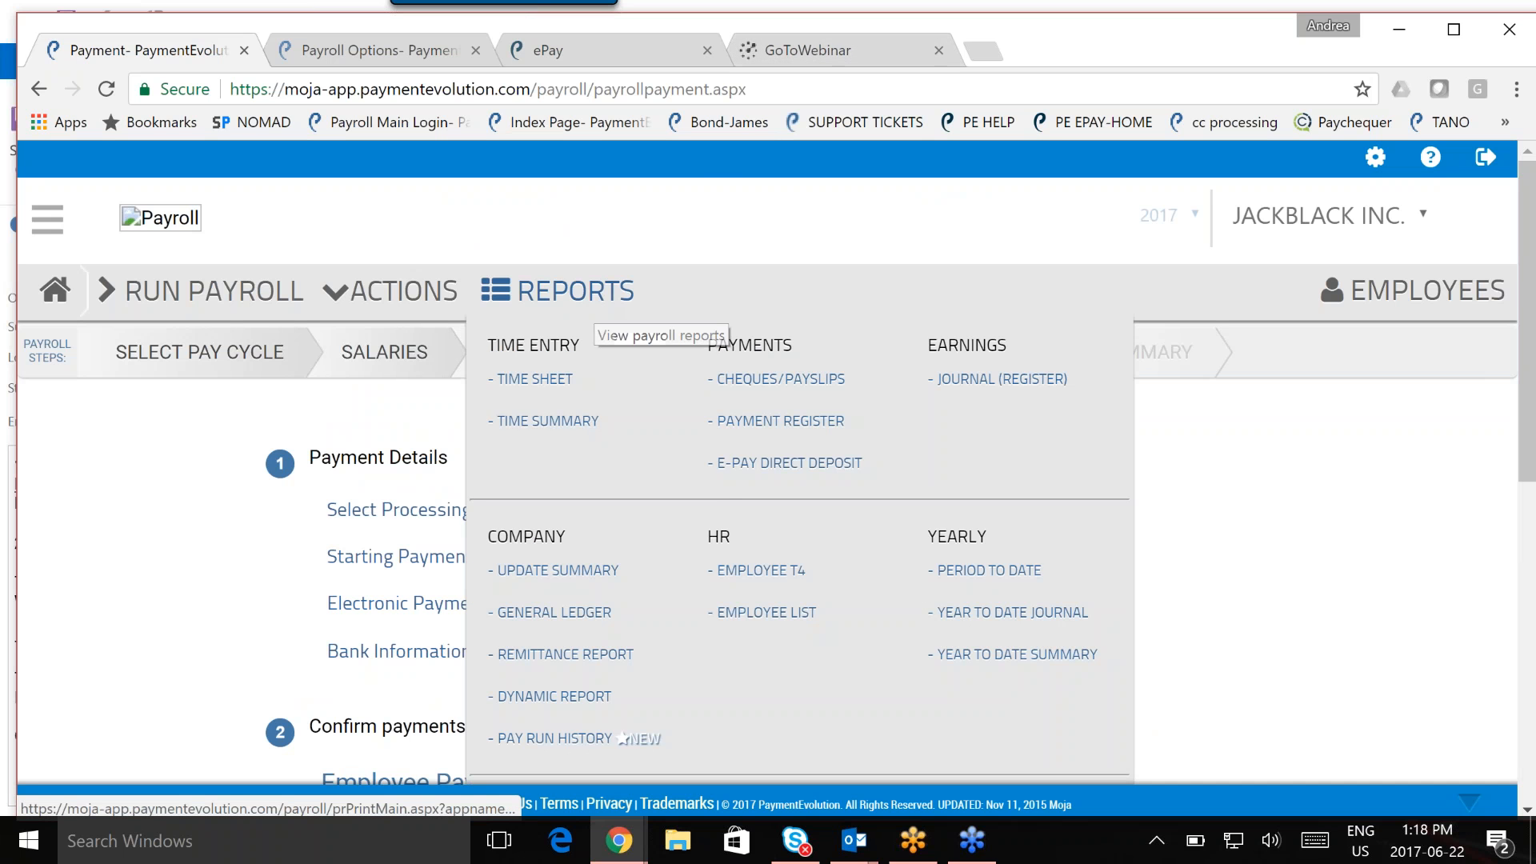
{"action": "left_click", "coordinate": [728, 478]}
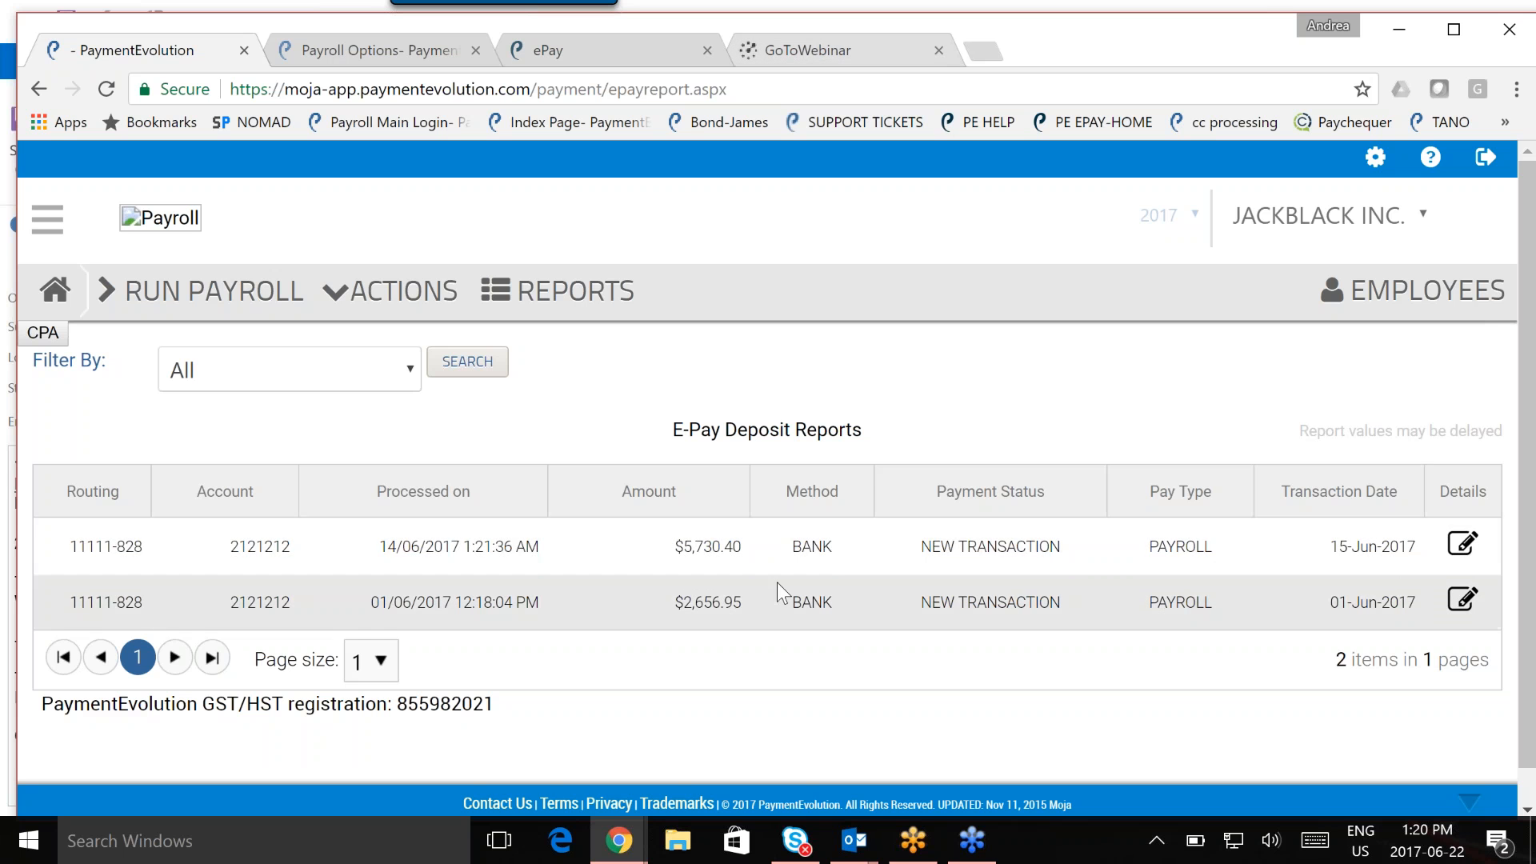
Show the details of the 15-Jun-2017 payroll deposit and review its employee payments, remittance and fees with their statuses
{"action": "left_click", "coordinate": [1464, 559]}
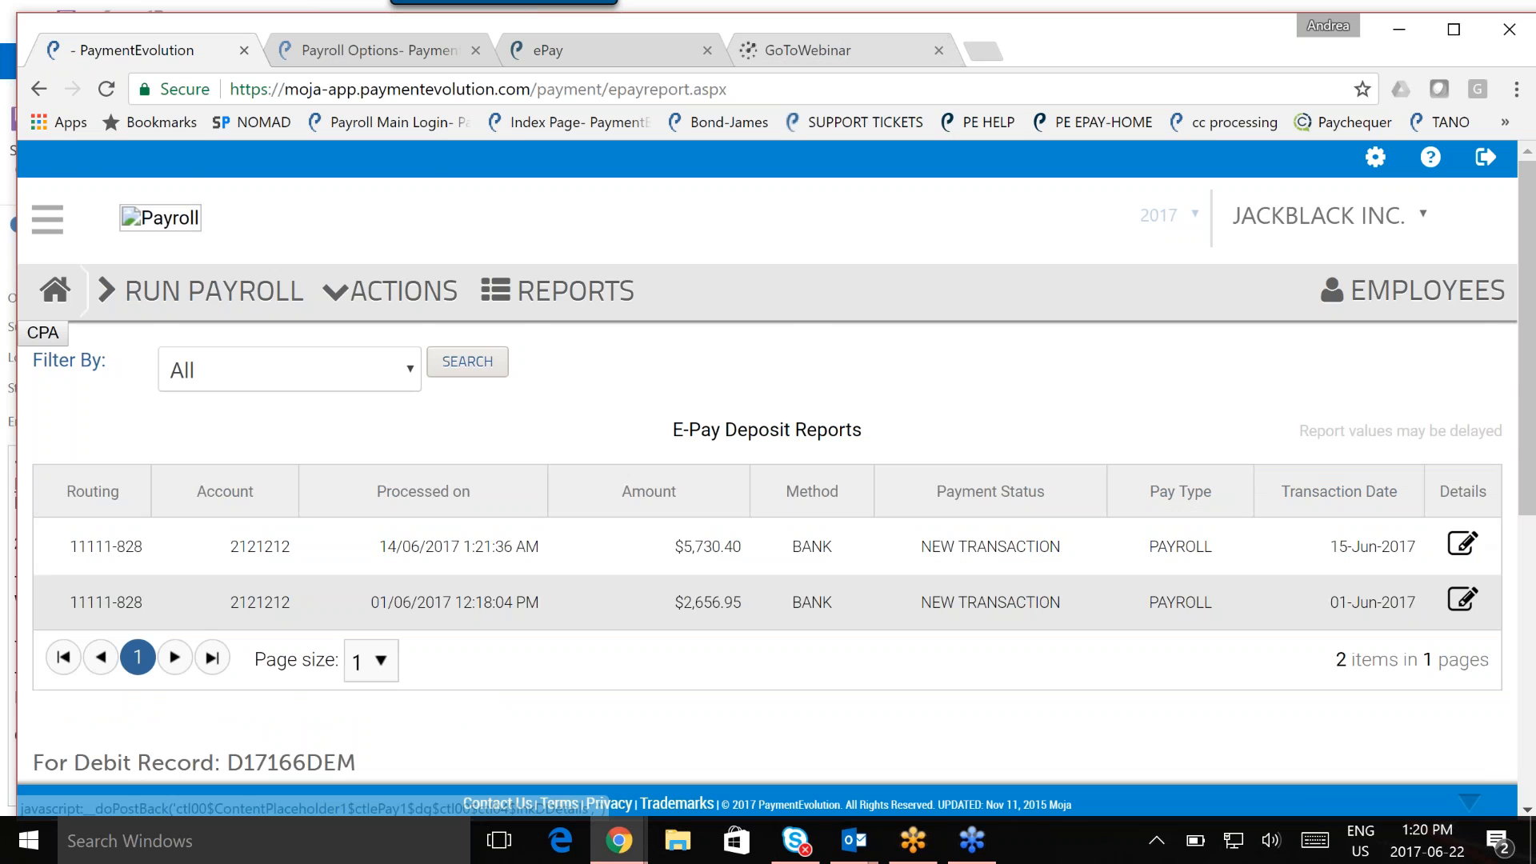
{"action": "scroll", "coordinate": [1463, 600], "scroll_direction": "down", "scroll_amount": 5}
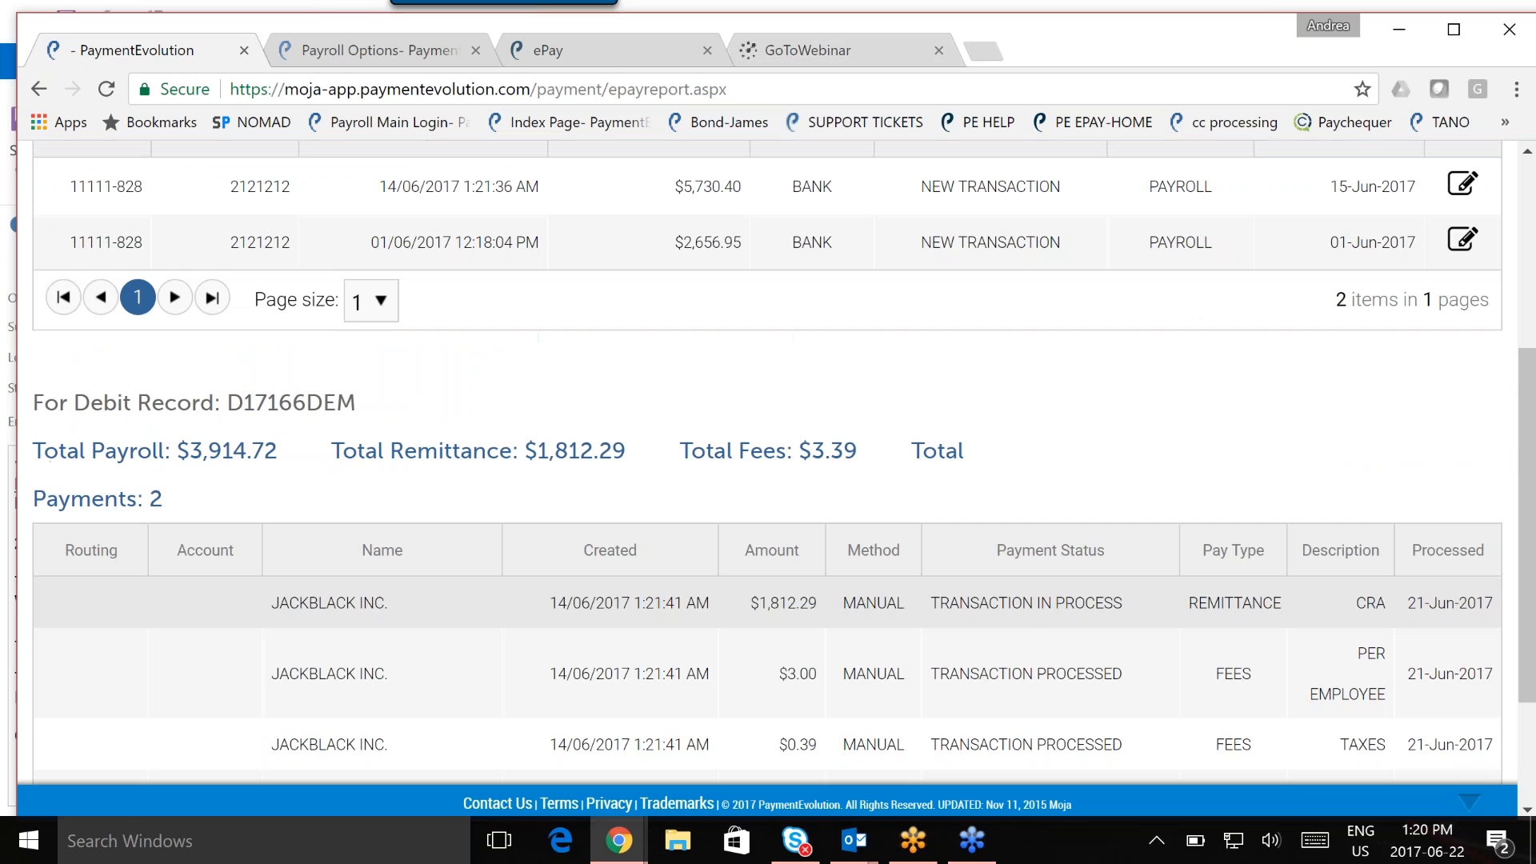
{"action": "scroll", "coordinate": [1294, 621], "scroll_direction": "down", "scroll_amount": 3}
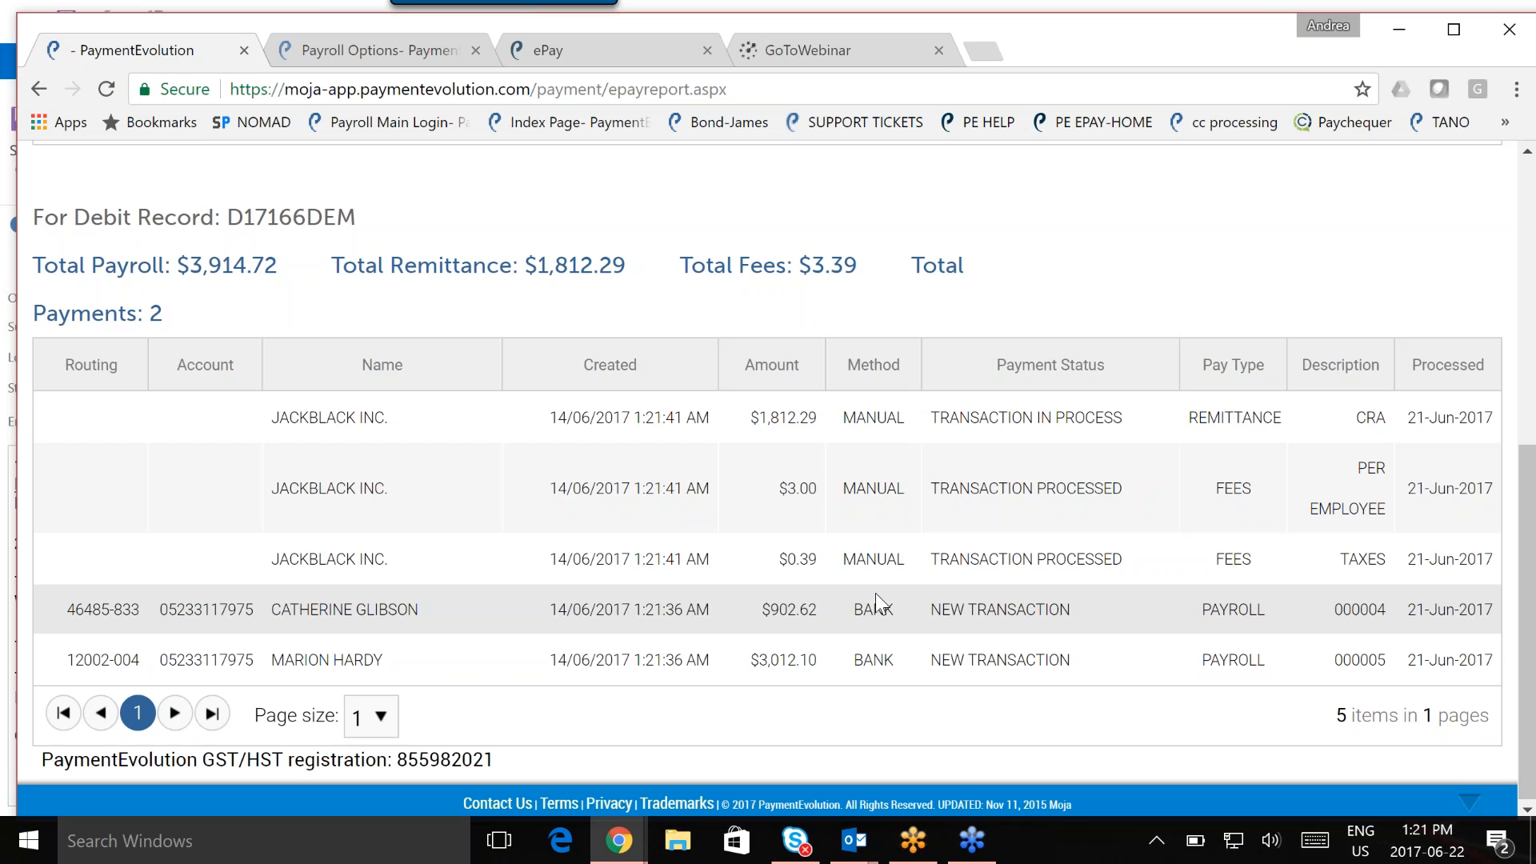
{"action": "scroll", "coordinate": [876, 600], "scroll_direction": "up", "scroll_amount": 5}
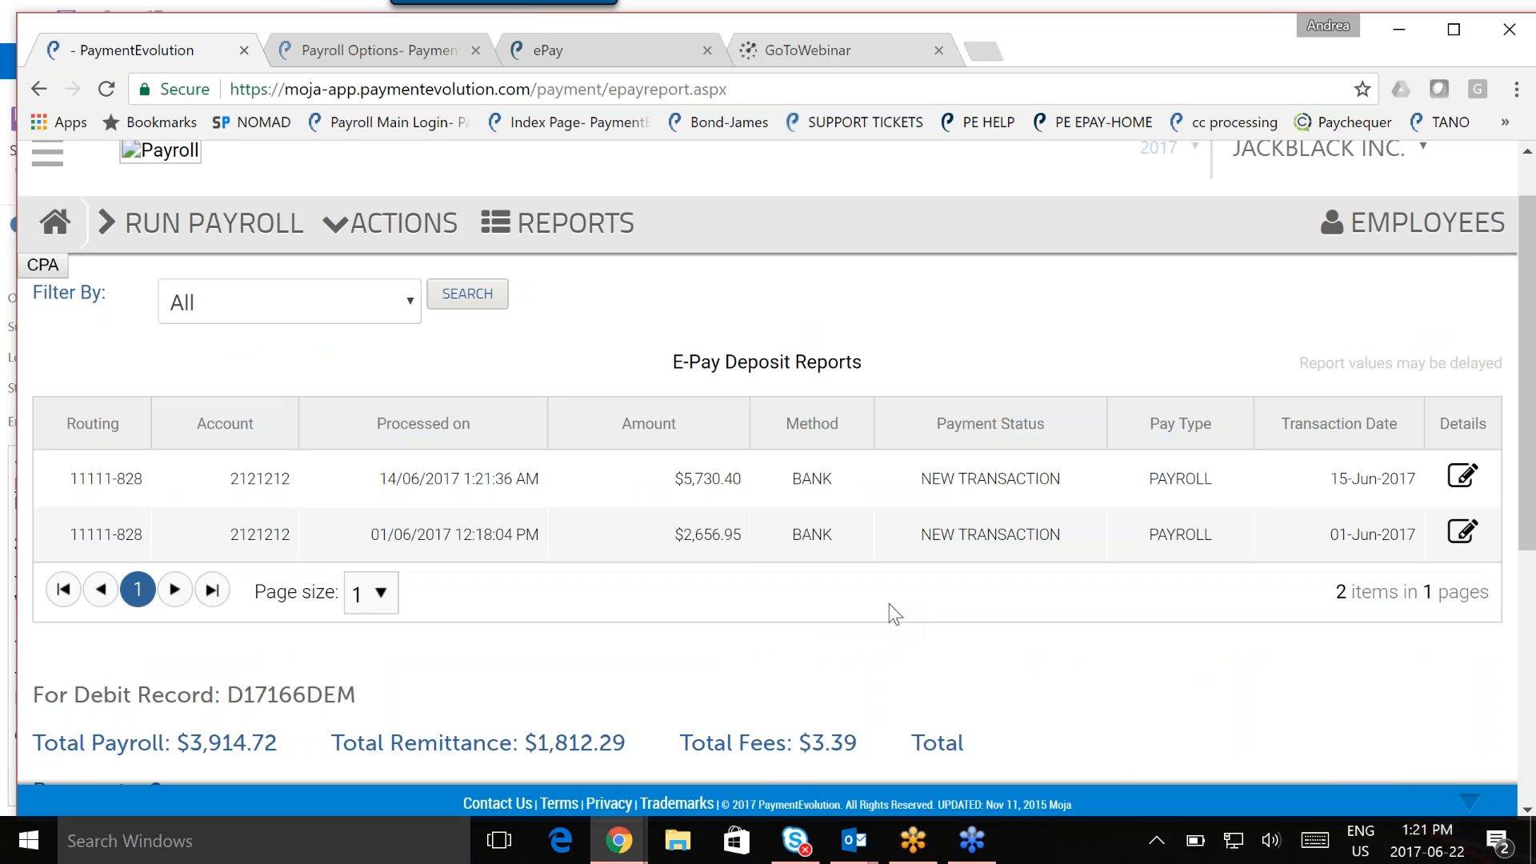